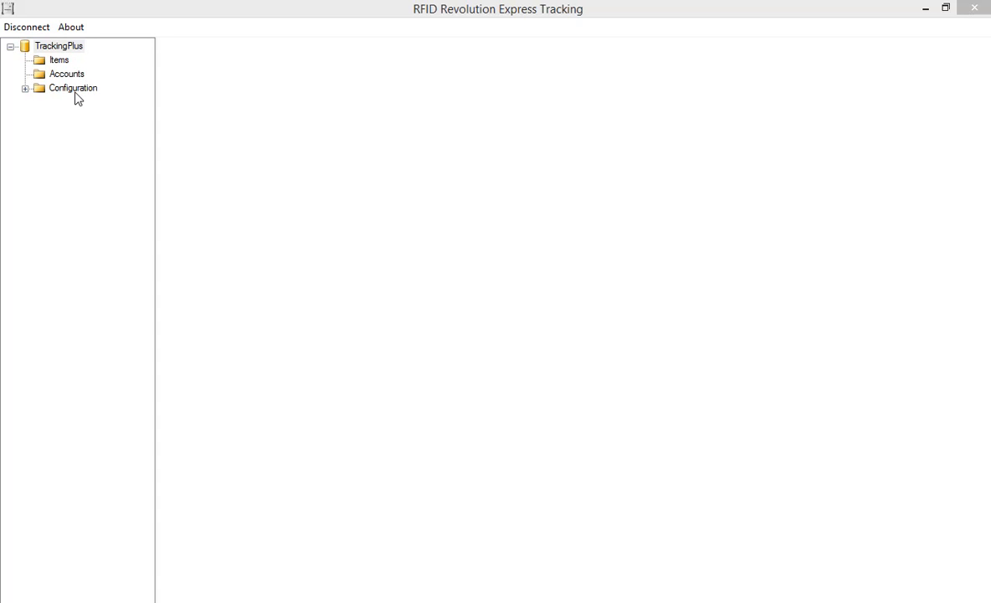
List all tracked items and open the Dell Latitude 13 laptop's record for editing.
{"action": "left_click", "coordinate": [59, 60]}
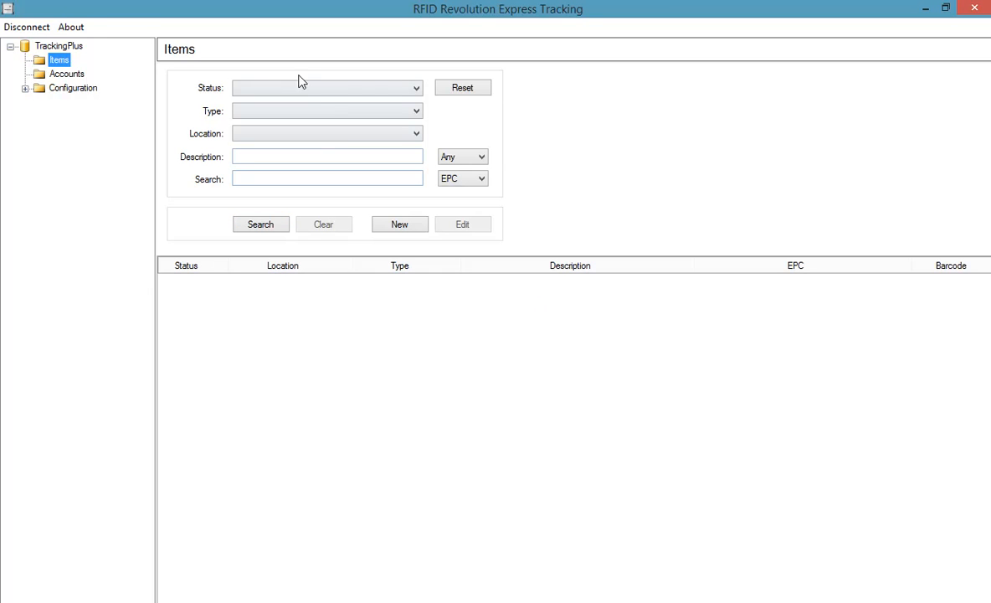
{"action": "left_click", "coordinate": [266, 228]}
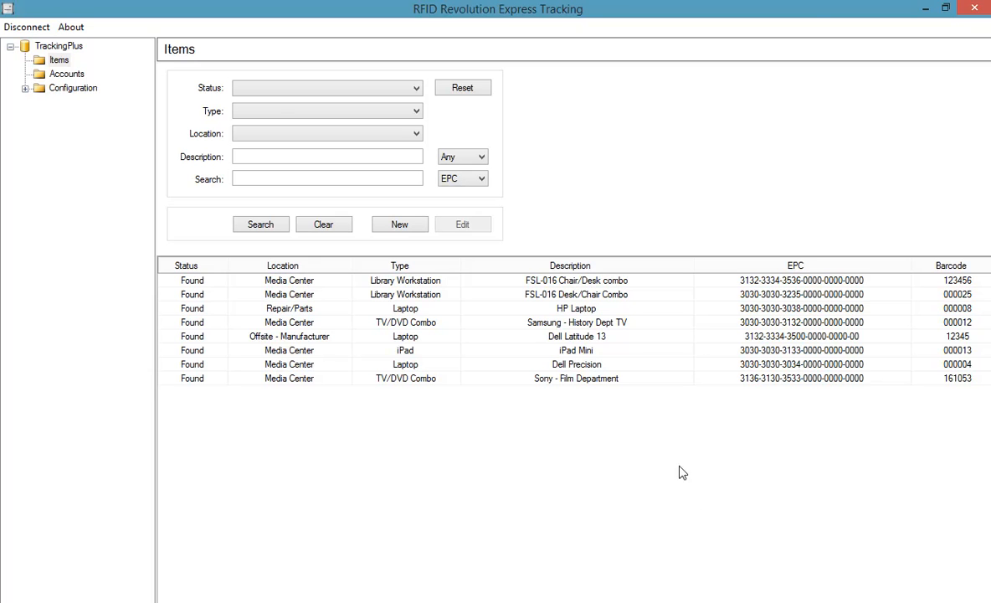
{"action": "double_click", "coordinate": [591, 337]}
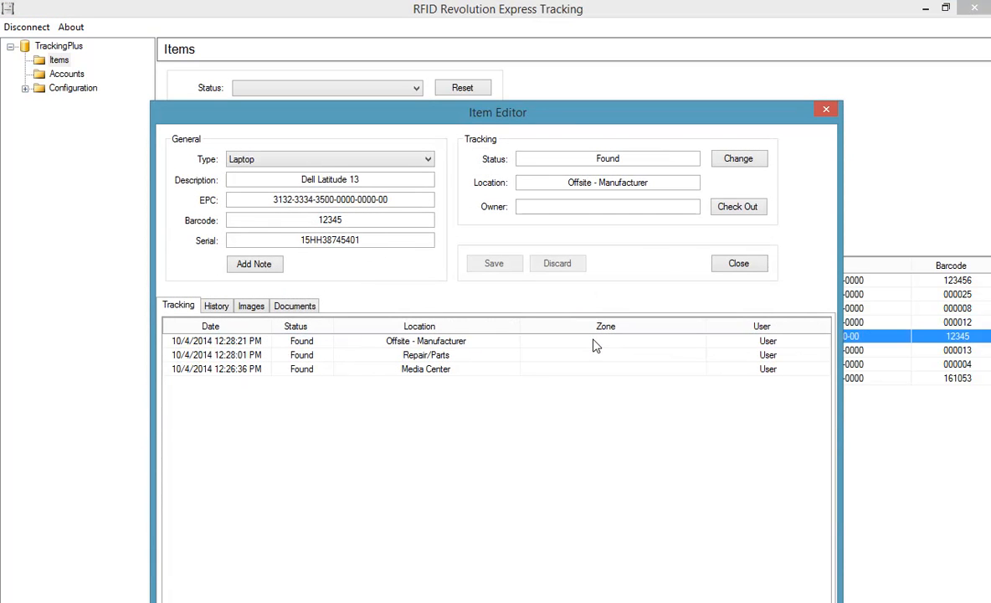
{"action": "left_click_drag", "start_coordinate": [572, 117], "coordinate": [565, 42]}
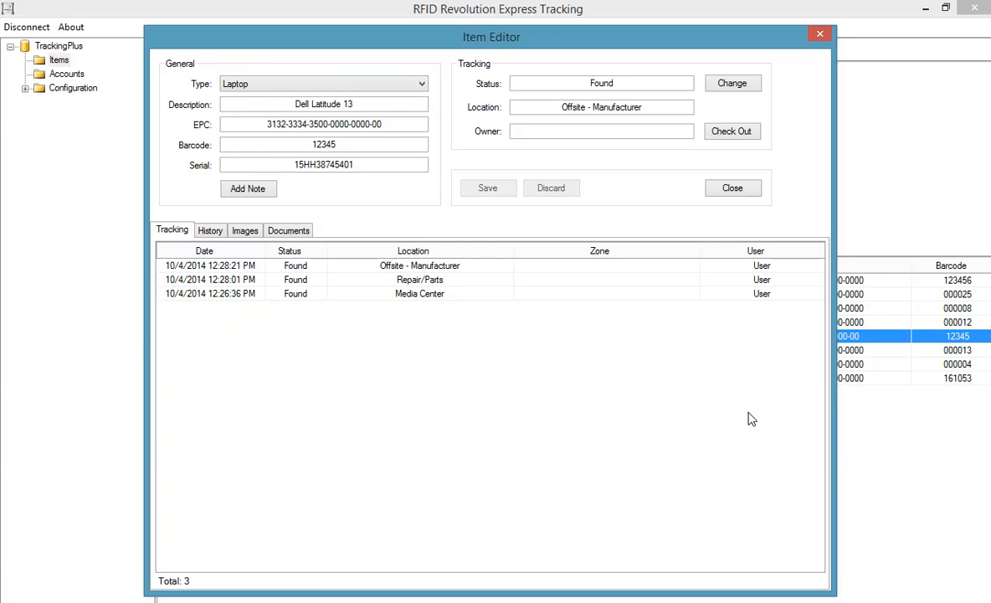
Examine the laptop's general fields: the available item types, description, EPC, barcode and serial.
{"action": "left_click", "coordinate": [422, 87]}
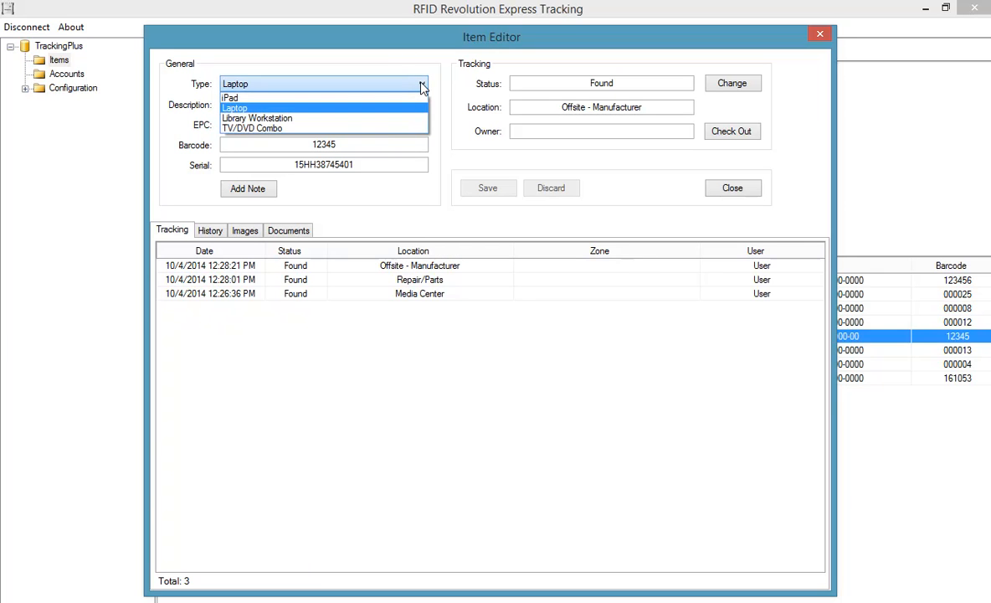
{"action": "left_click", "coordinate": [263, 109]}
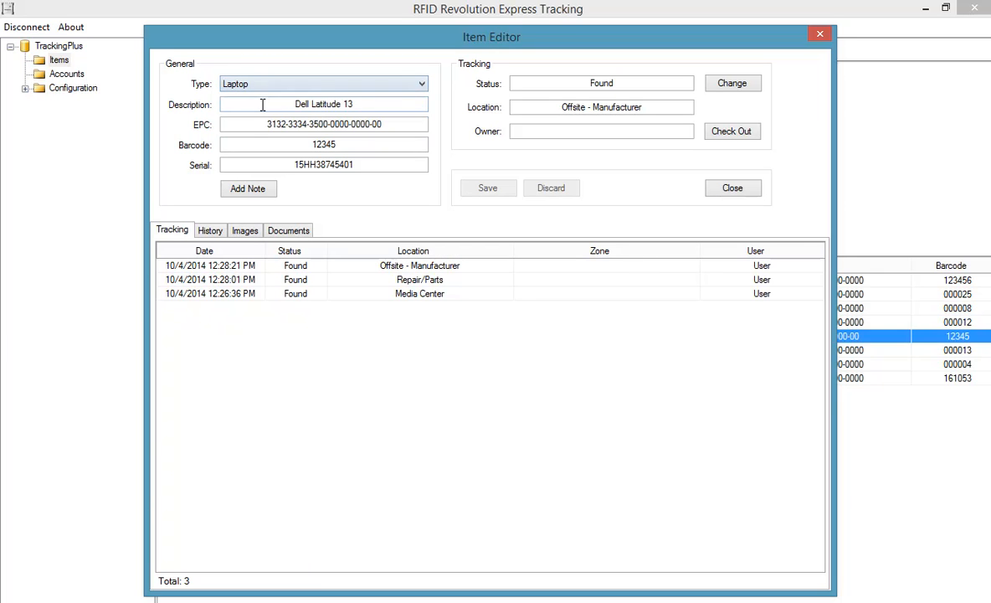
{"action": "left_click_drag", "start_coordinate": [263, 105], "coordinate": [401, 98]}
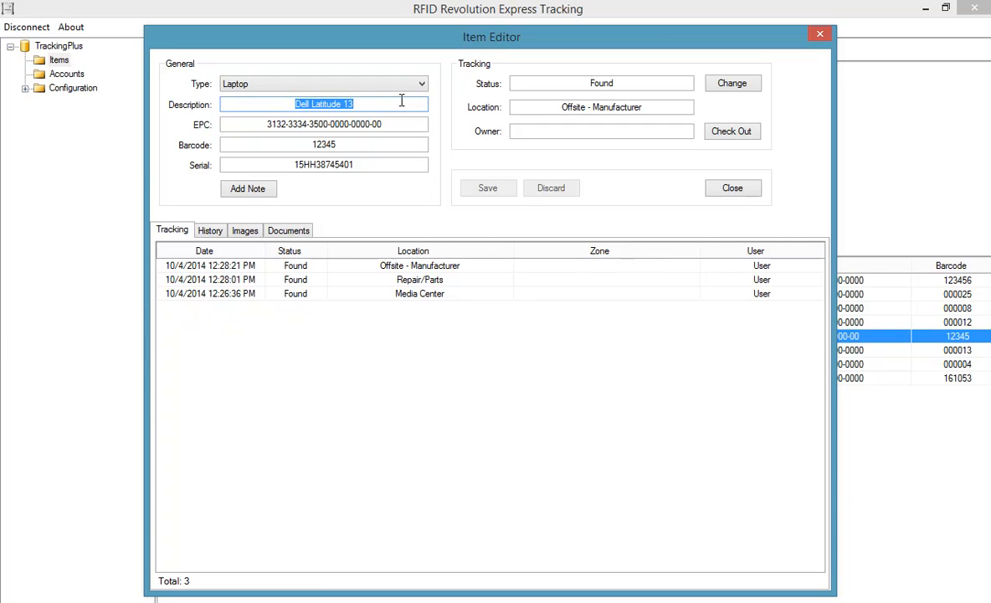
{"action": "left_click", "coordinate": [402, 124]}
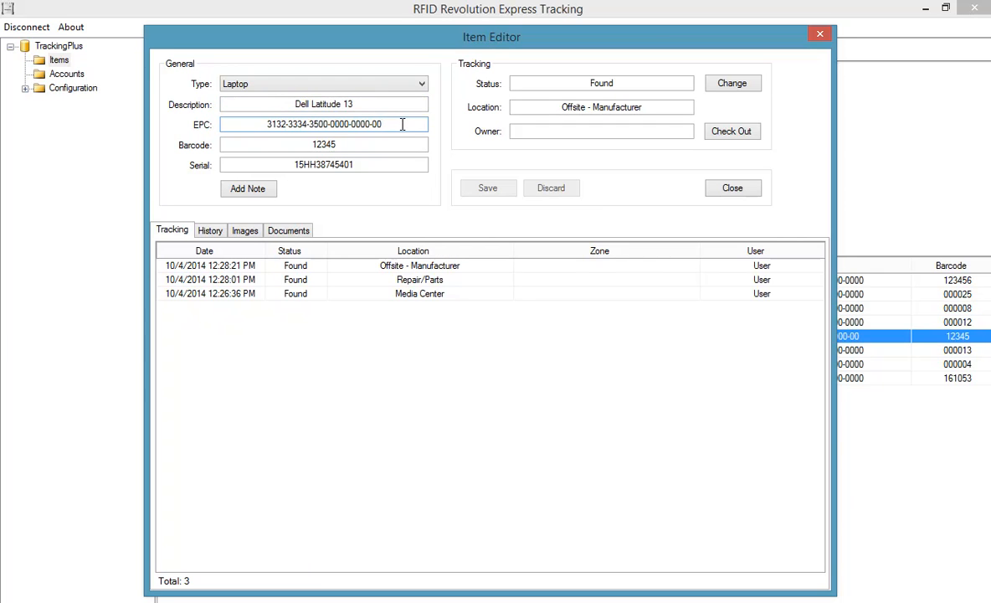
{"action": "left_click", "coordinate": [339, 144]}
{"action": "left_click", "coordinate": [391, 165]}
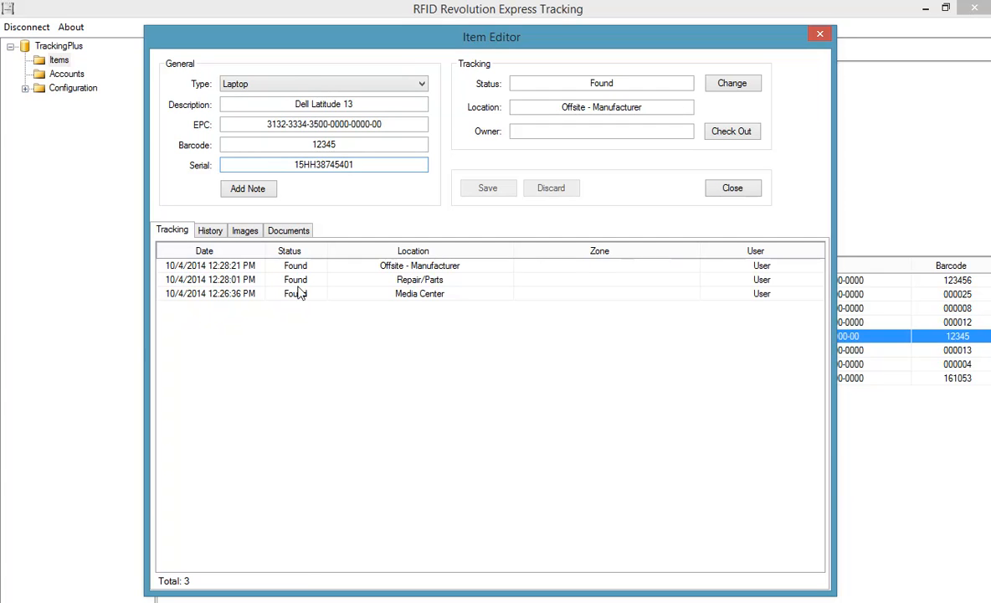
Review the laptop's tracking entries for Media Center, Repair/Parts and Offsite - Manufacturer.
{"action": "left_click", "coordinate": [412, 298]}
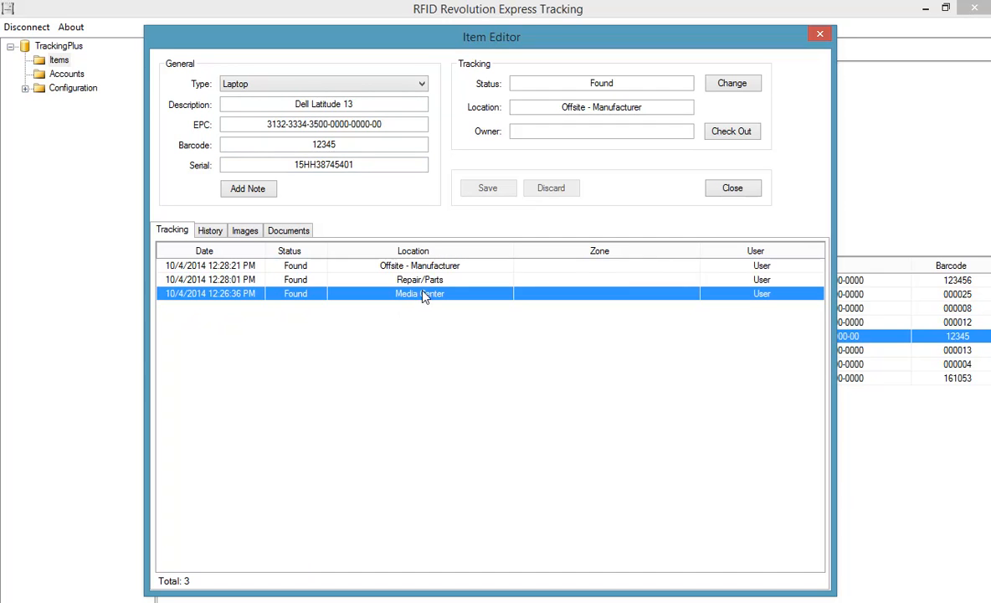
{"action": "left_click", "coordinate": [434, 286]}
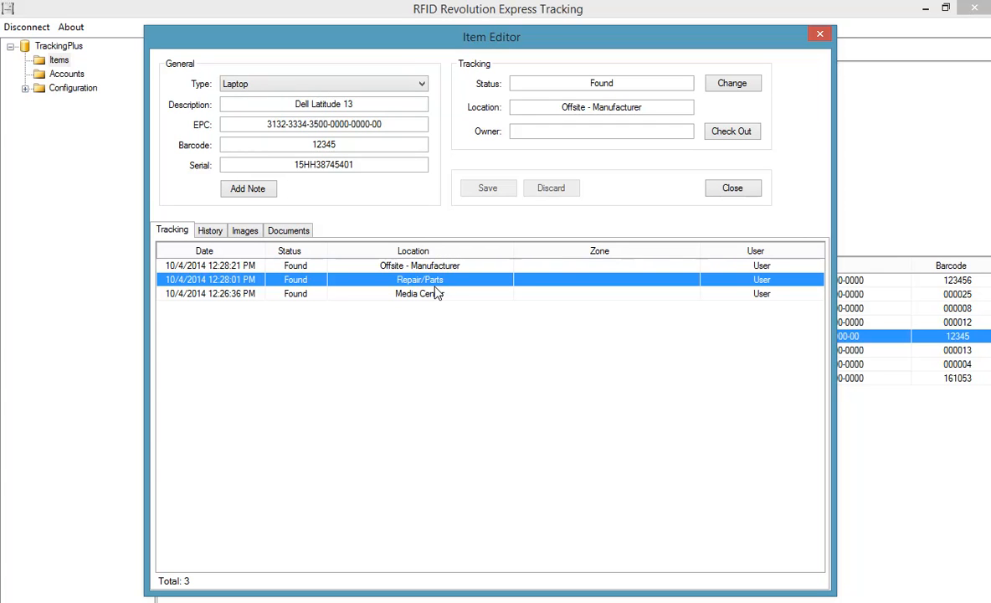
{"action": "left_click", "coordinate": [447, 268]}
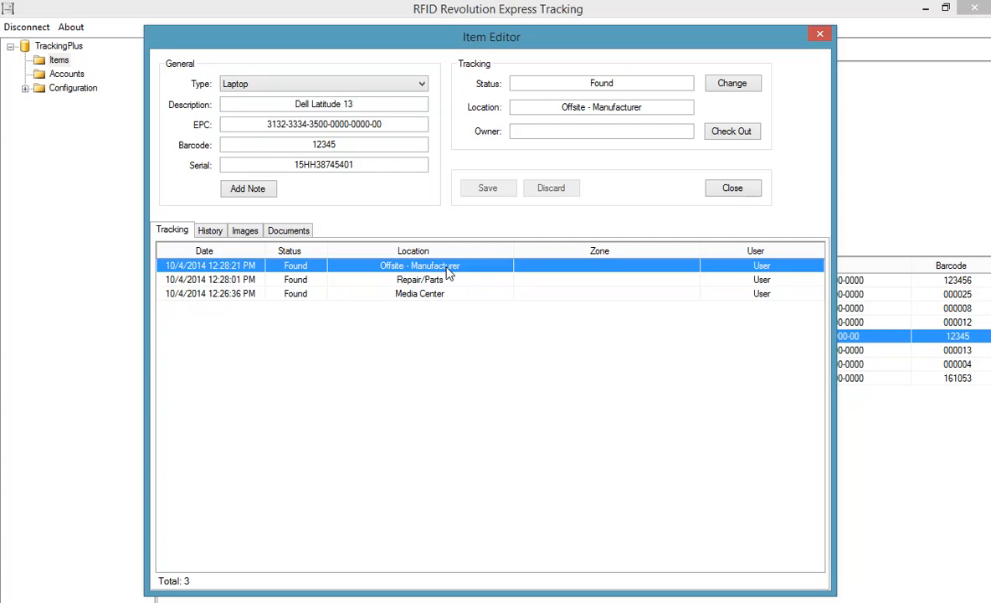
Review the laptop's event history, from its creation and Media Center transfer to the Offsite - Manufacturer transfer.
{"action": "left_click", "coordinate": [216, 230]}
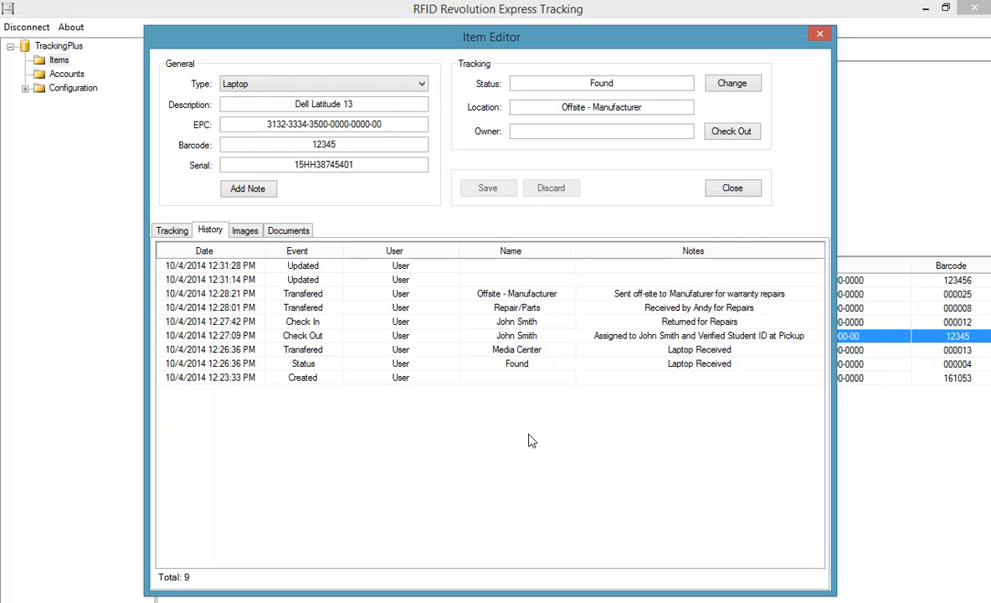
{"action": "left_click", "coordinate": [302, 380]}
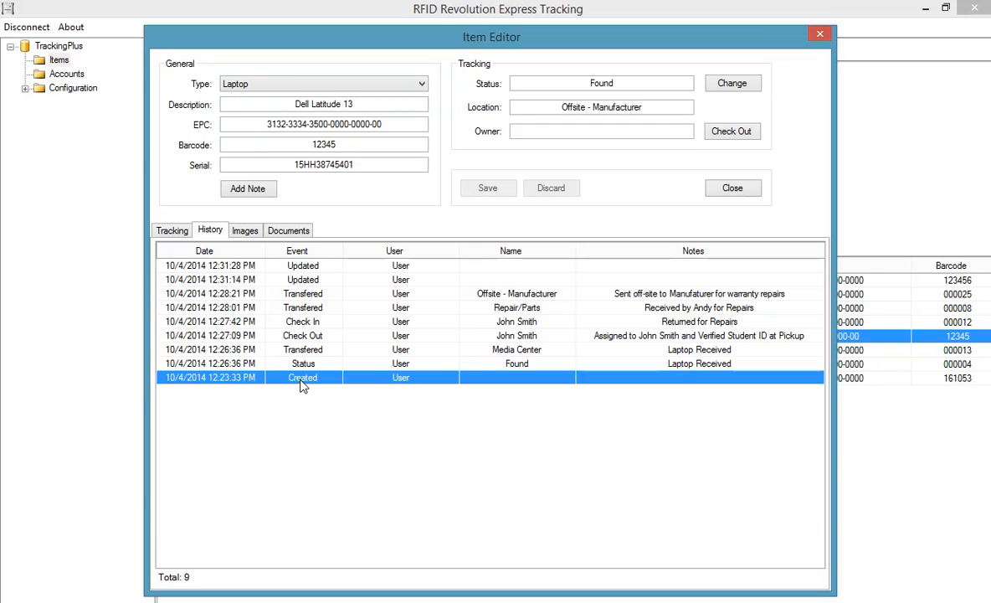
{"action": "left_click", "coordinate": [450, 351]}
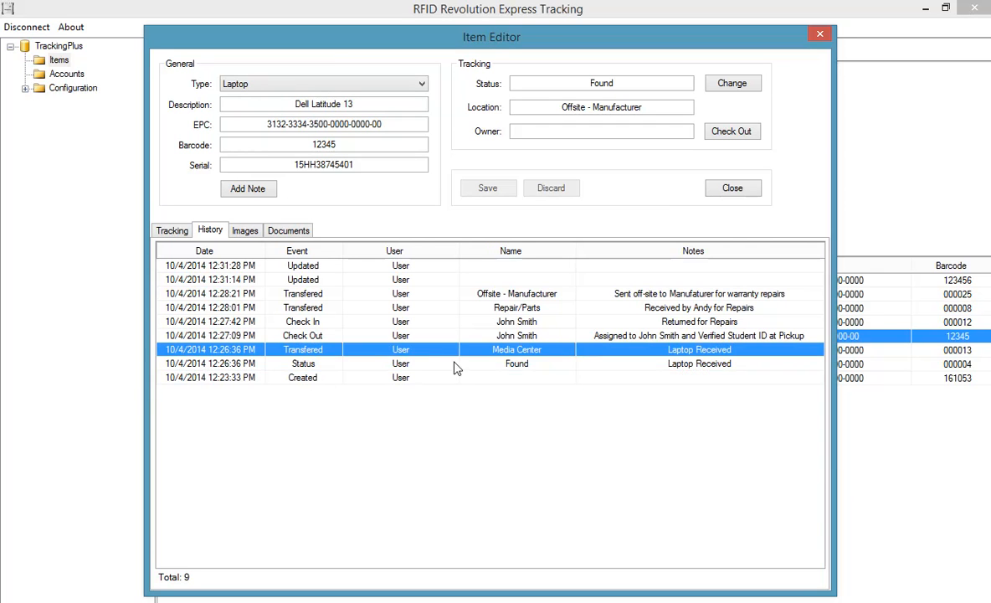
{"action": "left_click", "coordinate": [456, 366]}
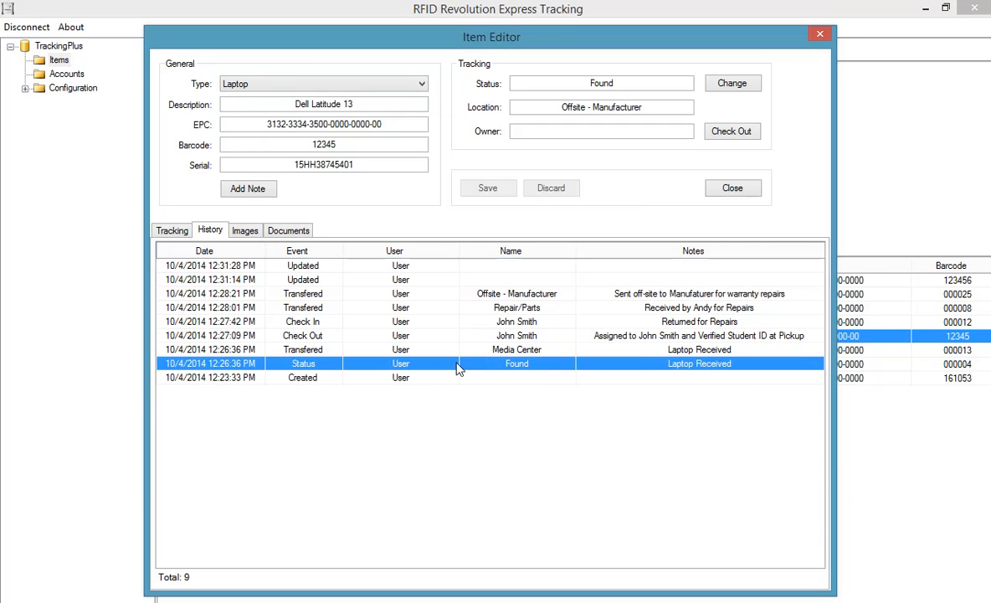
{"action": "left_click", "coordinate": [540, 349]}
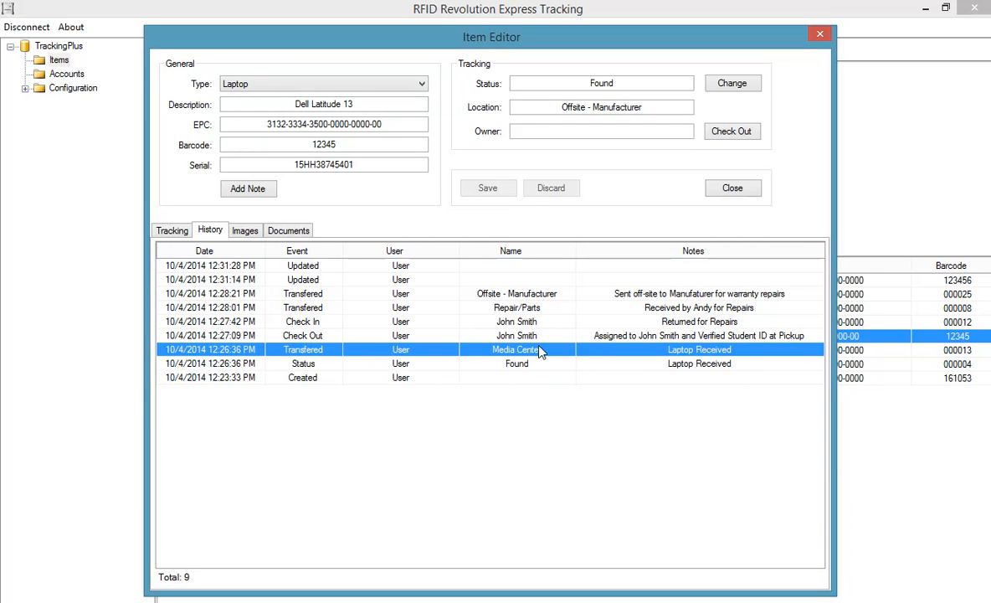
{"action": "left_click", "coordinate": [686, 294]}
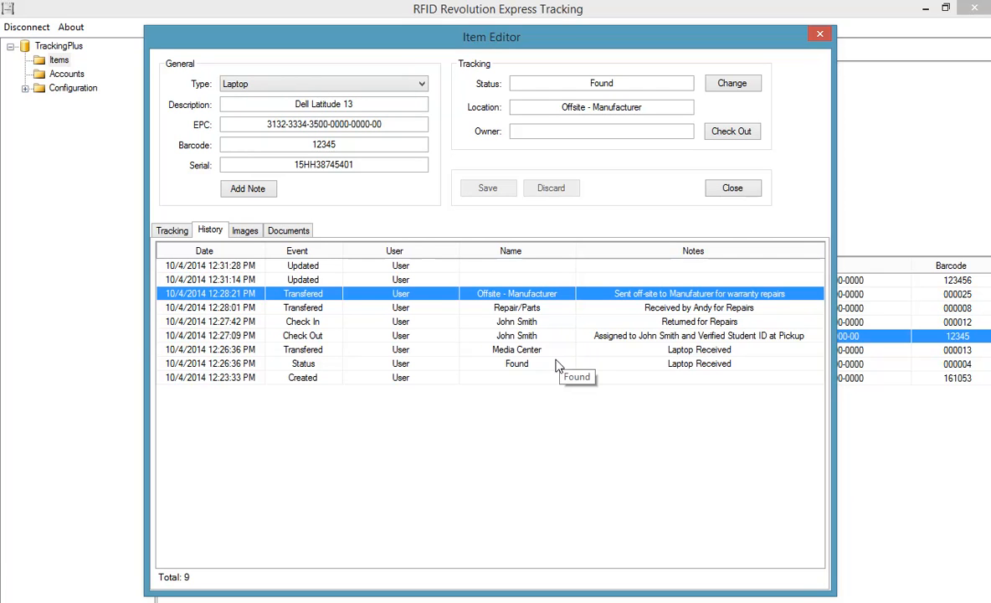
View the Manufacturer Picture at full size, and preview the Condition Student Returned In image.
{"action": "left_click", "coordinate": [248, 234]}
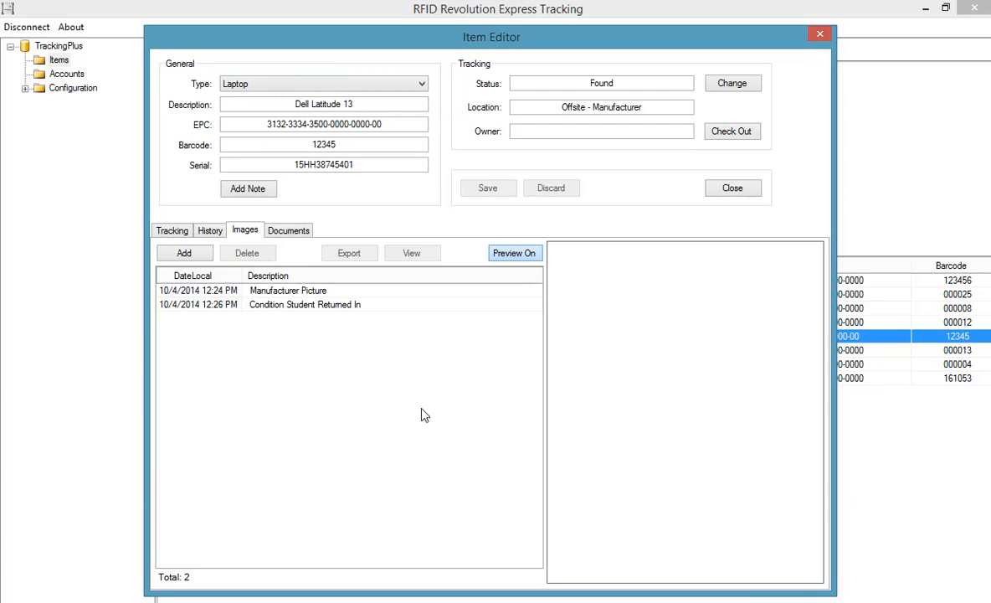
{"action": "left_click", "coordinate": [282, 291]}
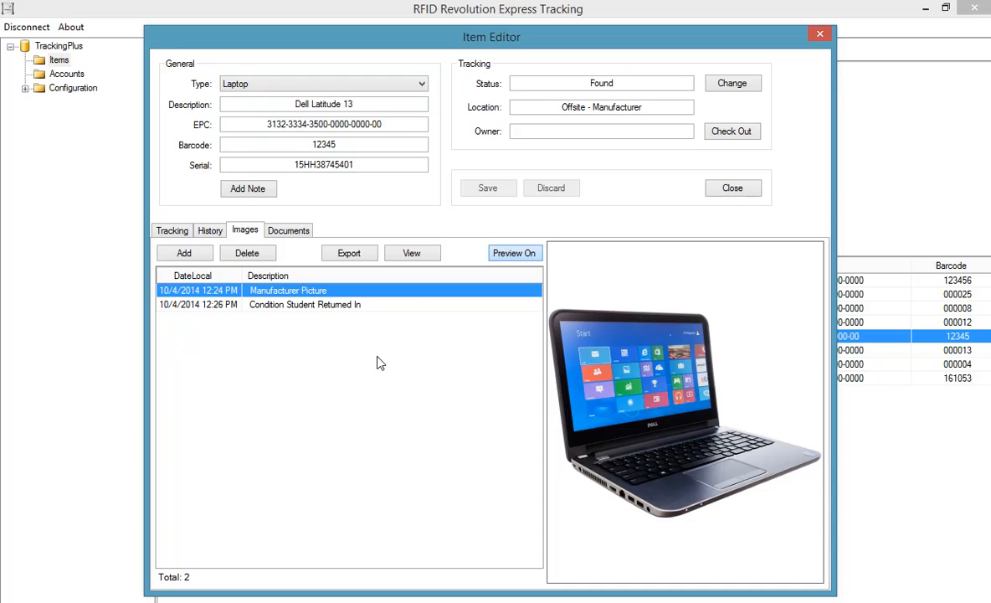
{"action": "left_click", "coordinate": [412, 254]}
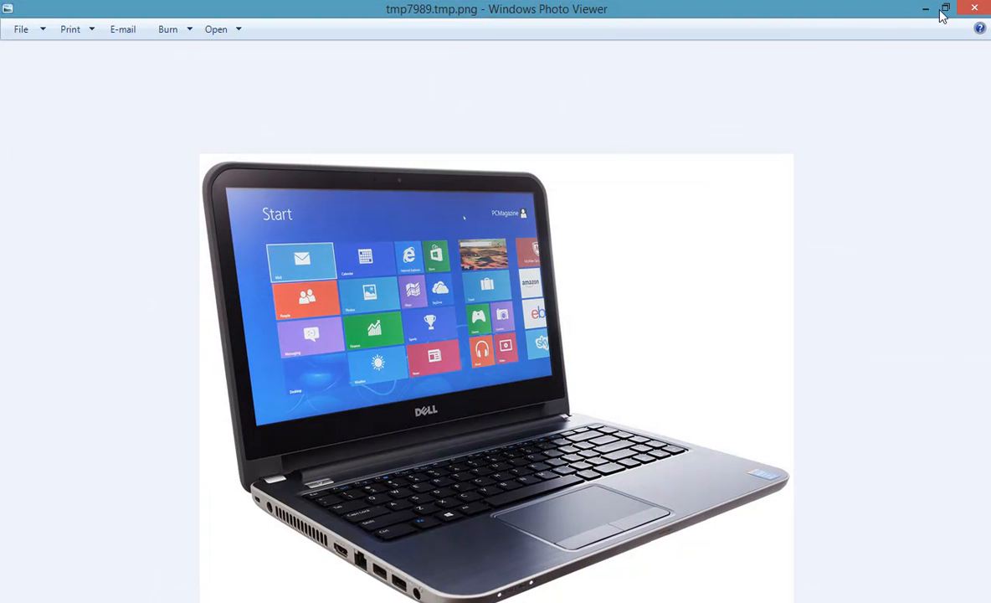
{"action": "left_click", "coordinate": [976, 10]}
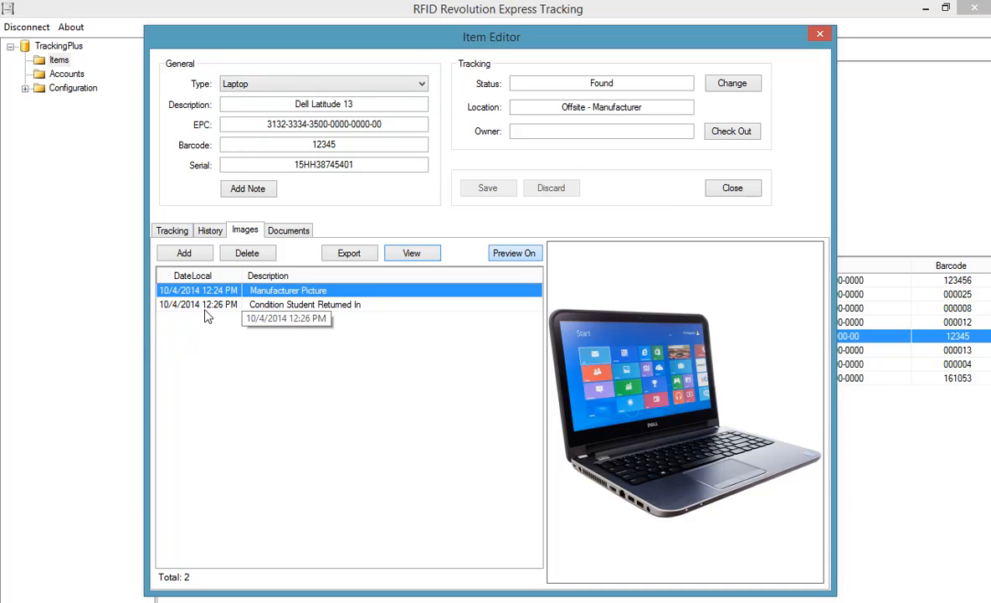
{"action": "left_click", "coordinate": [235, 307]}
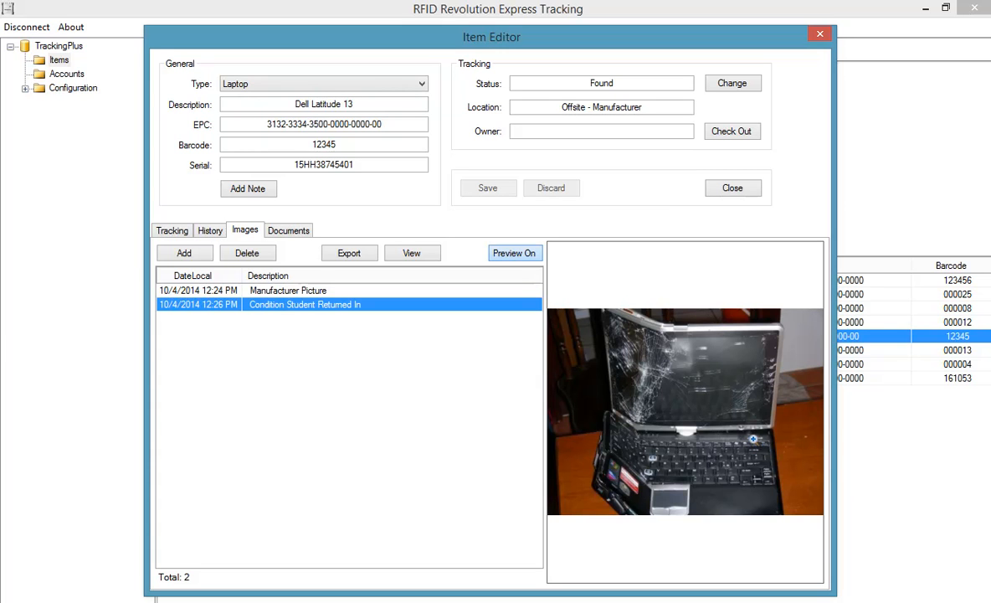
Preview the laptop's attached purchase_order.pdf, and view dell warranty.pdf in the external PDF reader before closing it.
{"action": "left_click", "coordinate": [292, 233]}
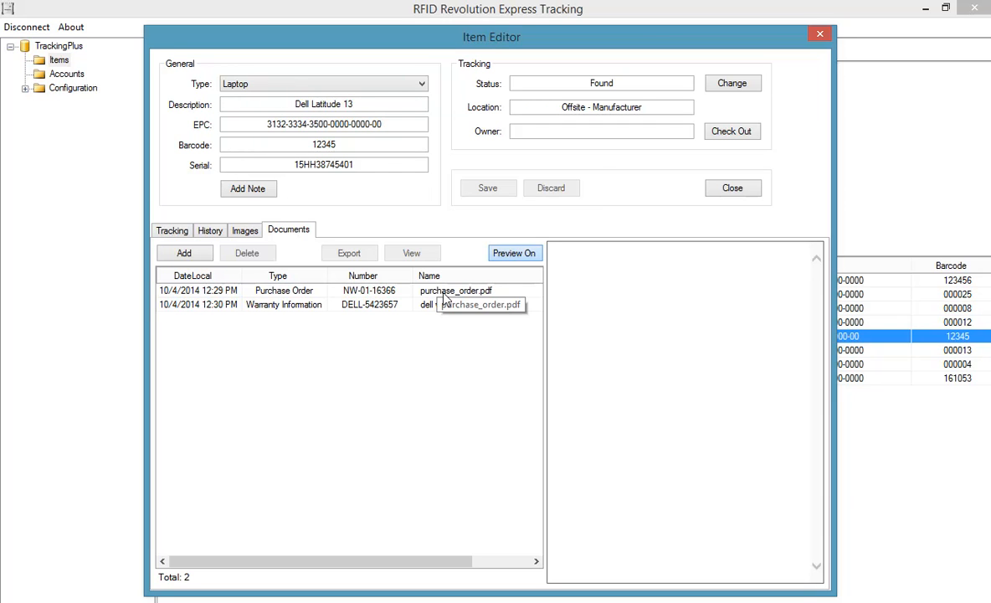
{"action": "left_click", "coordinate": [445, 295]}
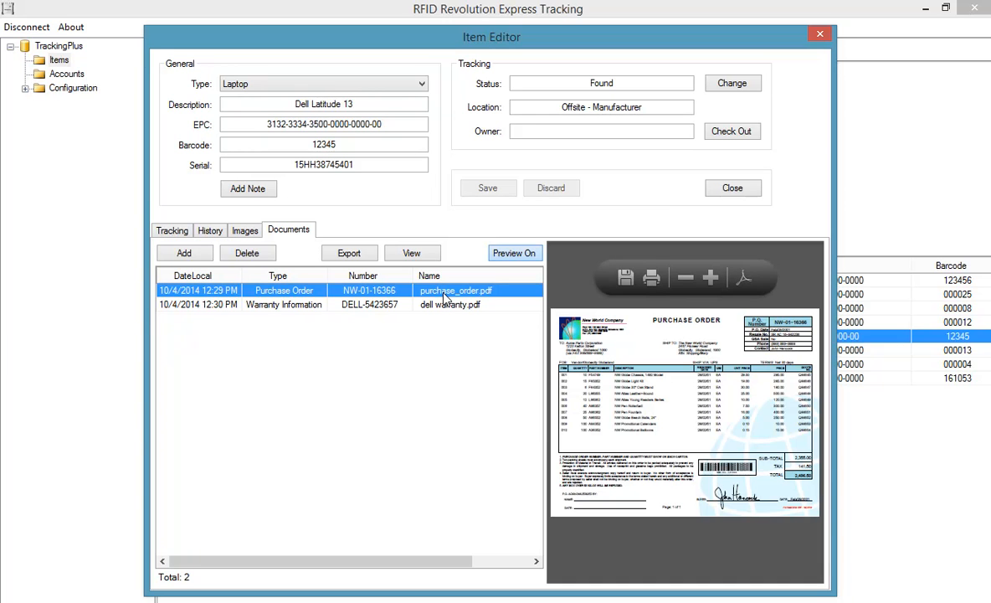
{"action": "left_click", "coordinate": [436, 310]}
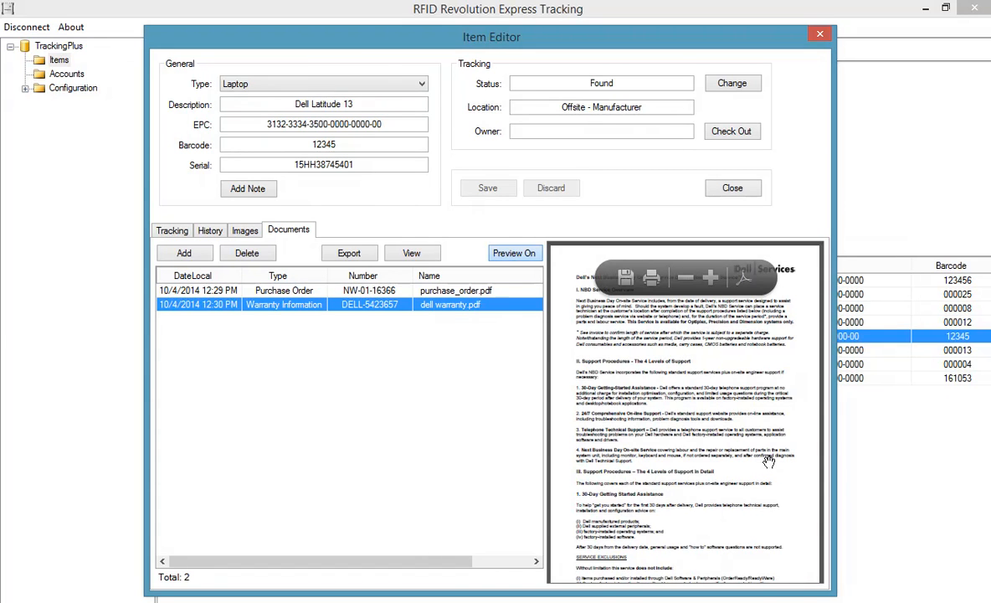
{"action": "left_click", "coordinate": [411, 253]}
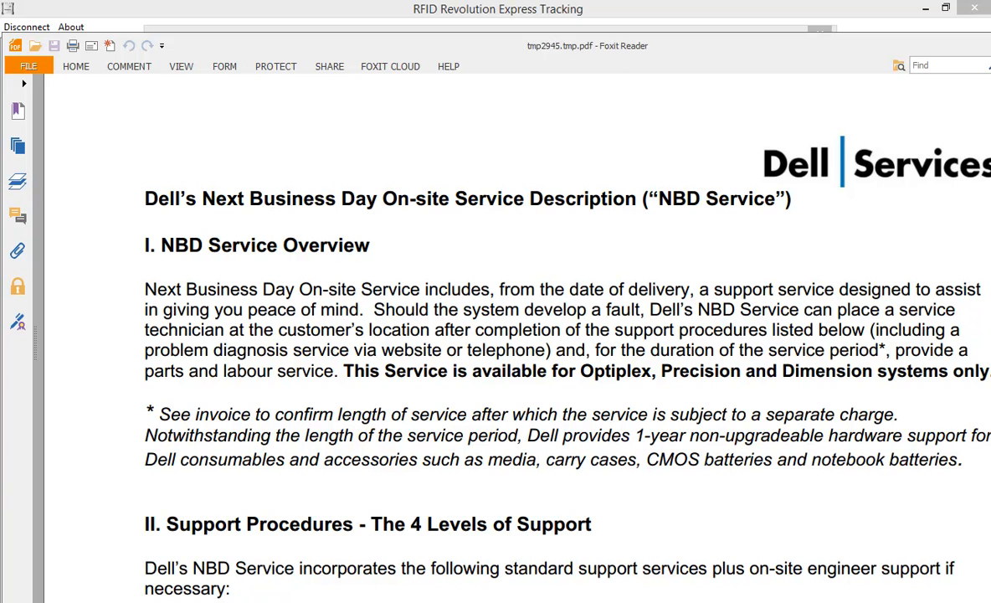
{"action": "key", "text": "alt+F4"}
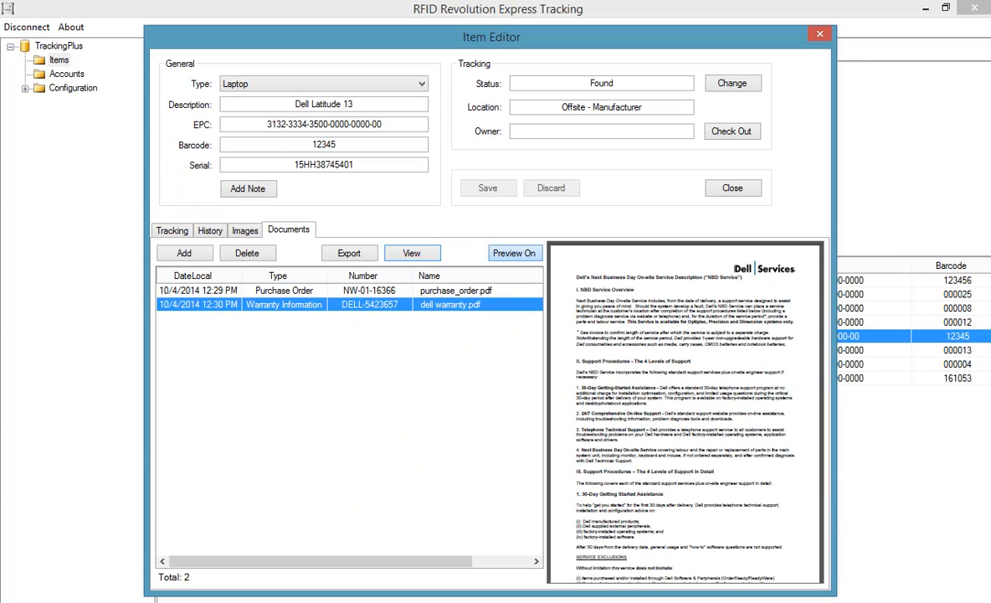
Return to the laptop's tracking entries and check its barcode, serial and EPC fields.
{"action": "left_click", "coordinate": [171, 230]}
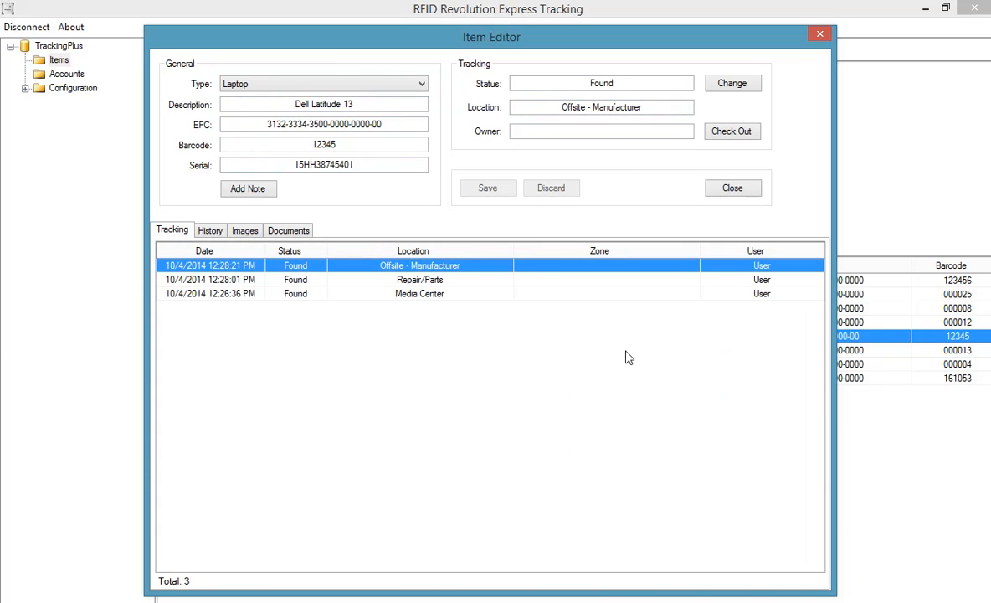
{"action": "left_click", "coordinate": [387, 145]}
{"action": "left_click", "coordinate": [385, 163]}
{"action": "left_click", "coordinate": [395, 123]}
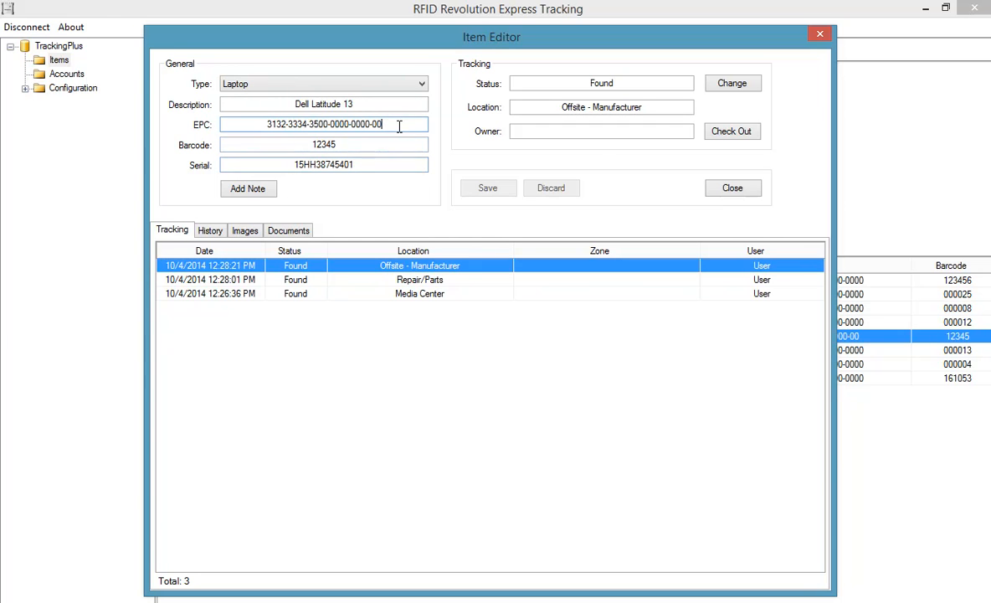
Add the note "Dell exepects system to ship back in 2 weeks." to the laptop and select its entry in the history.
{"action": "left_click", "coordinate": [258, 191]}
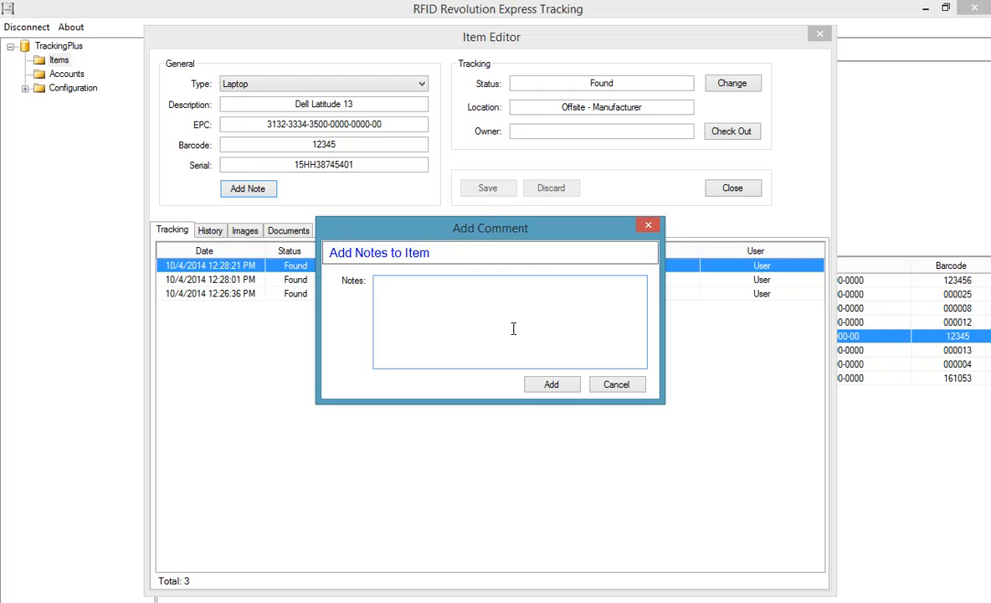
{"action": "type", "text": "Dell "}
{"action": "type", "text": "e"}
{"action": "type", "text": "xepcts "}
{"action": "type", "text": "pects system to ship "}
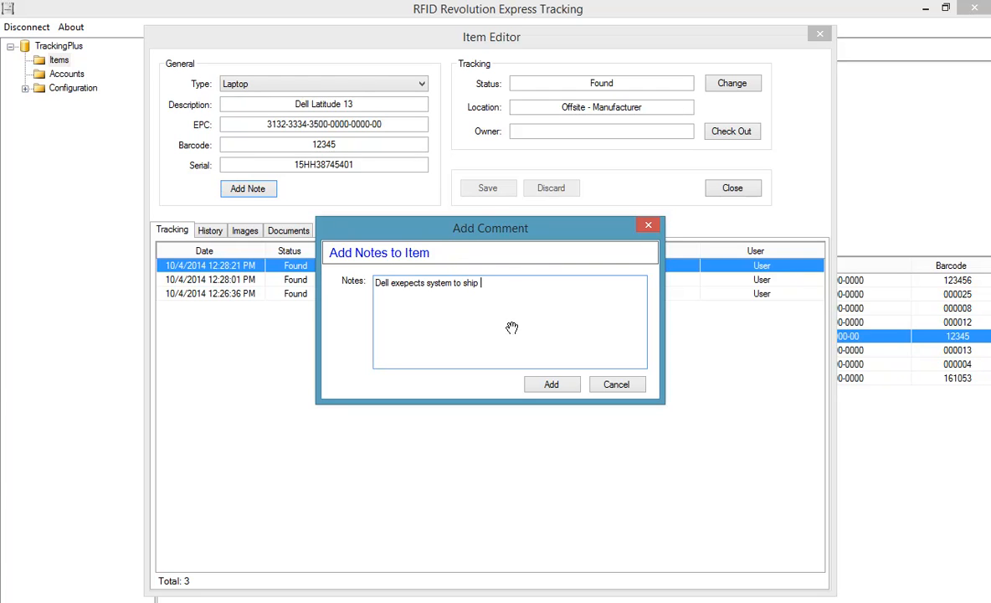
{"action": "type", "text": "back in 2 weeks."}
{"action": "left_click", "coordinate": [550, 383]}
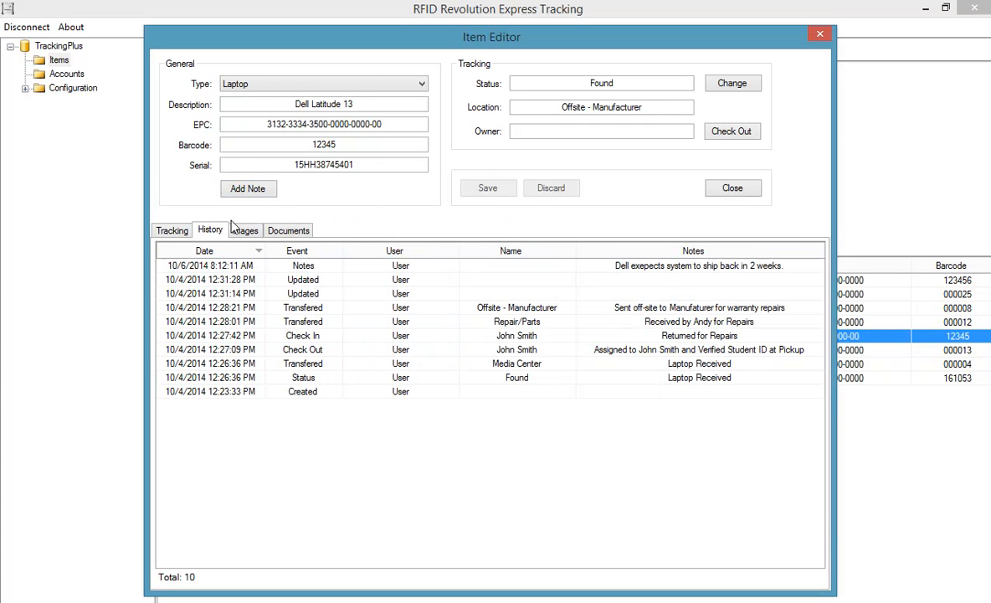
{"action": "left_click", "coordinate": [661, 267]}
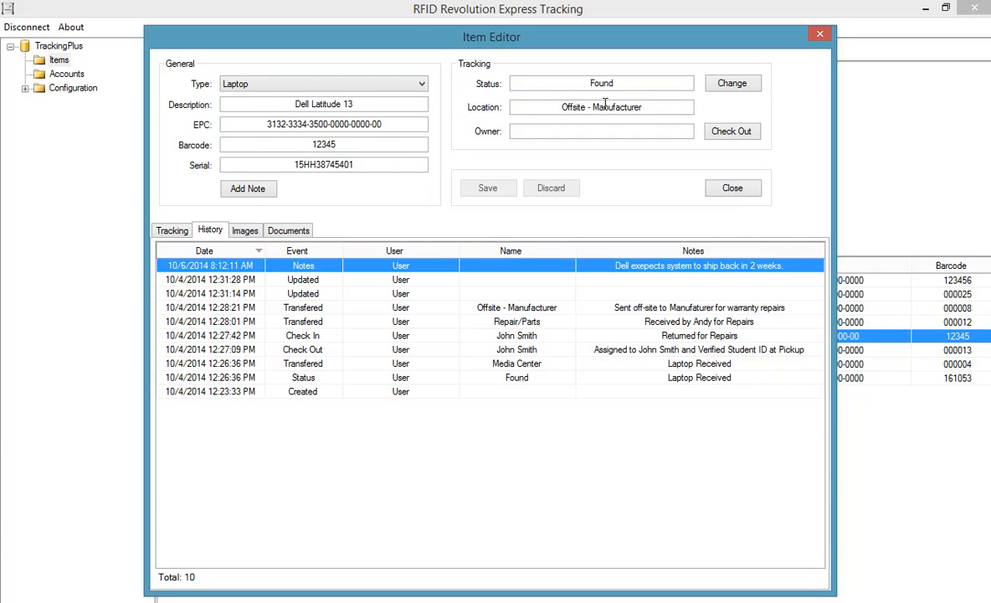
Close the laptop's record and open the FSL-016 Desk/Chair Combo item for editing.
{"action": "left_click", "coordinate": [735, 189]}
{"action": "double_click", "coordinate": [717, 297]}
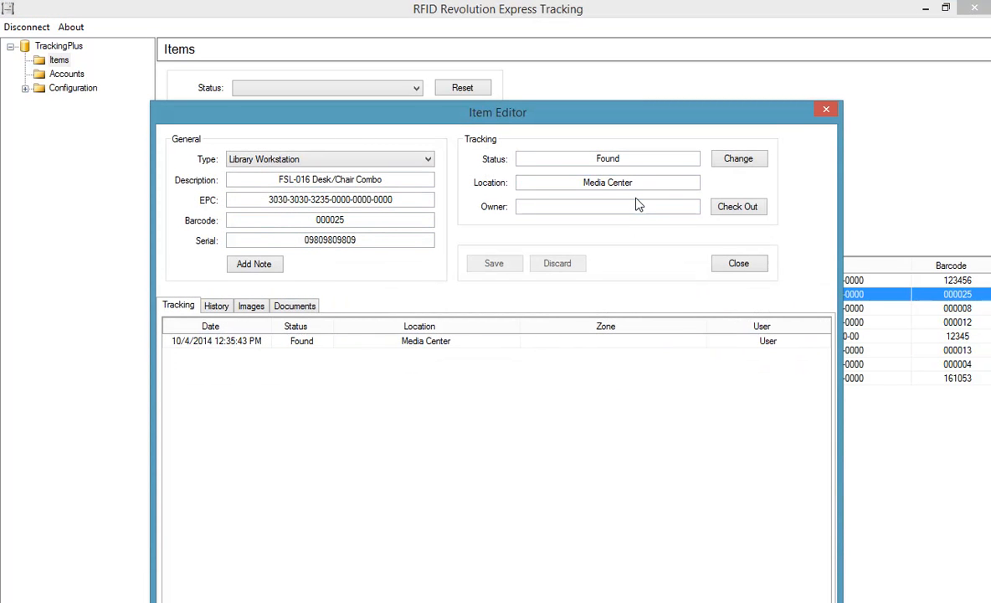
Start checking out the desk/chair combo and look up Student accounts, assigning the second listed student as the account.
{"action": "left_click", "coordinate": [748, 210]}
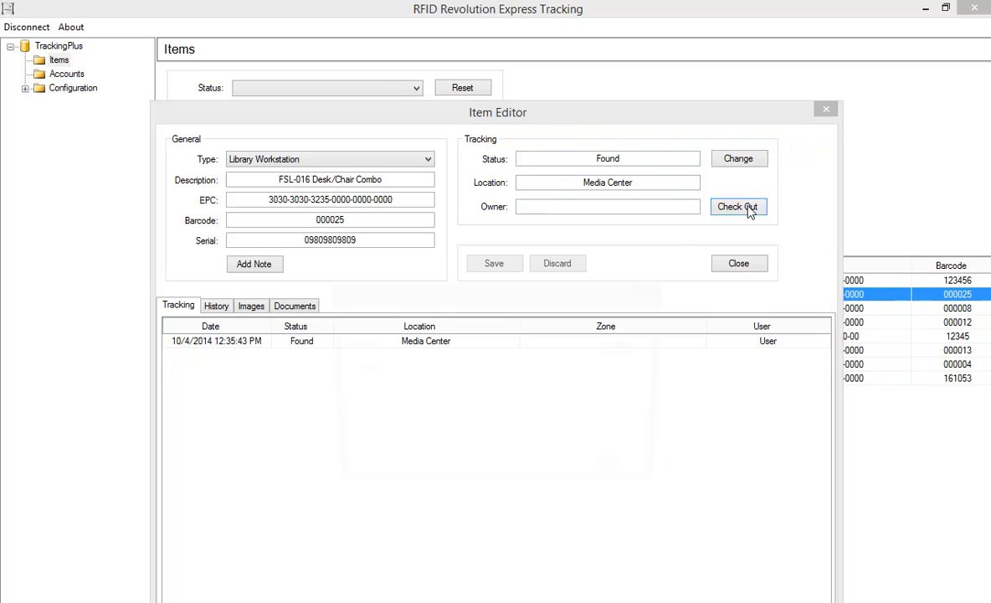
{"action": "left_click_drag", "start_coordinate": [533, 298], "coordinate": [545, 200]}
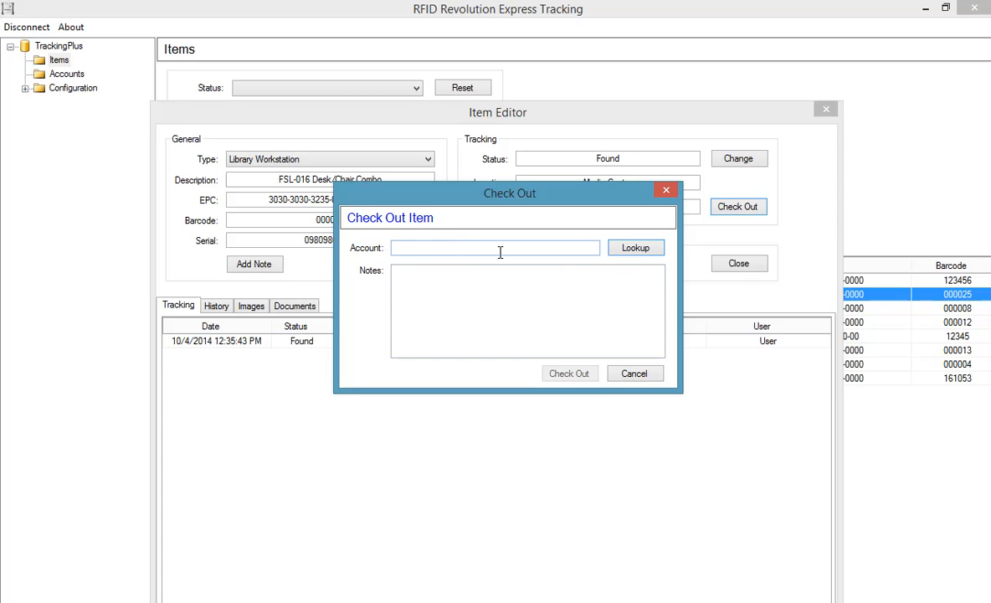
{"action": "left_click", "coordinate": [636, 248]}
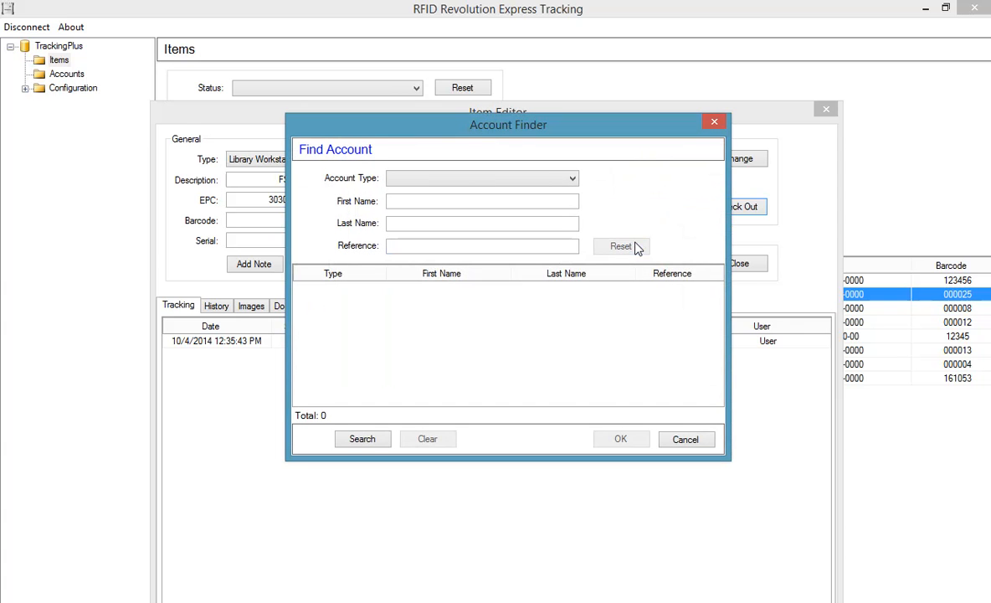
{"action": "left_click", "coordinate": [572, 180]}
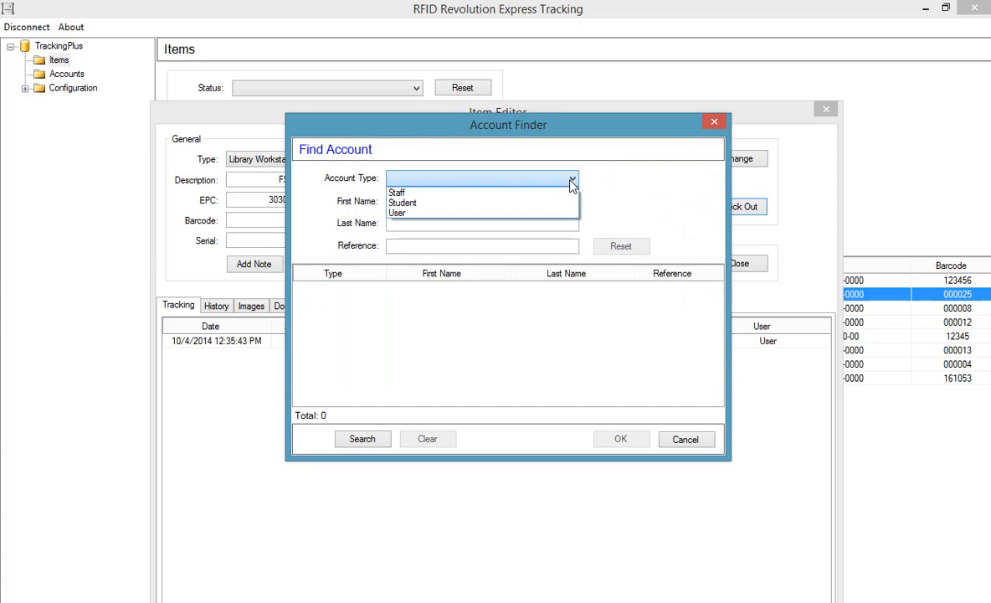
{"action": "left_click", "coordinate": [445, 203]}
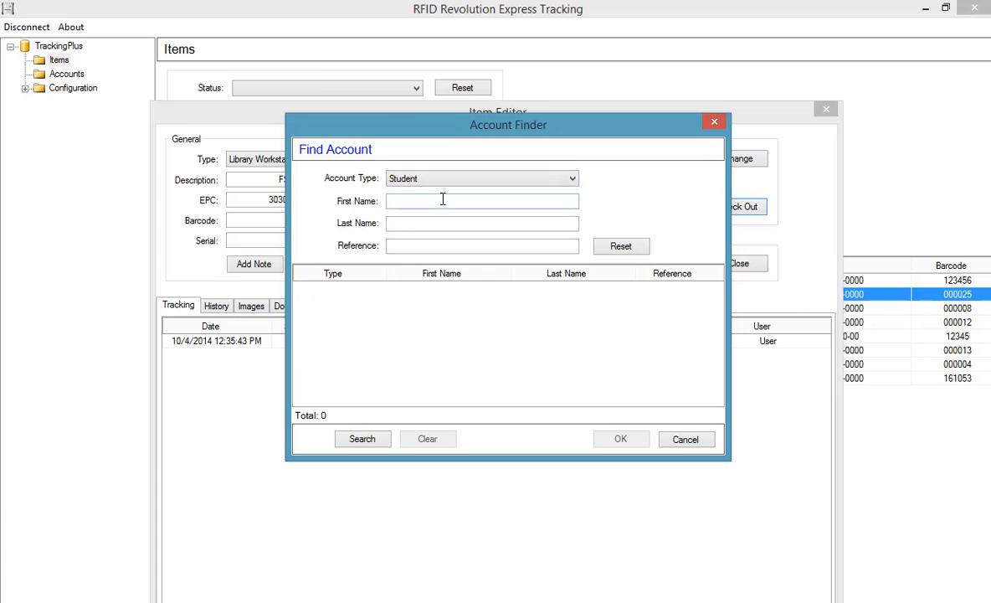
{"action": "left_click", "coordinate": [372, 441]}
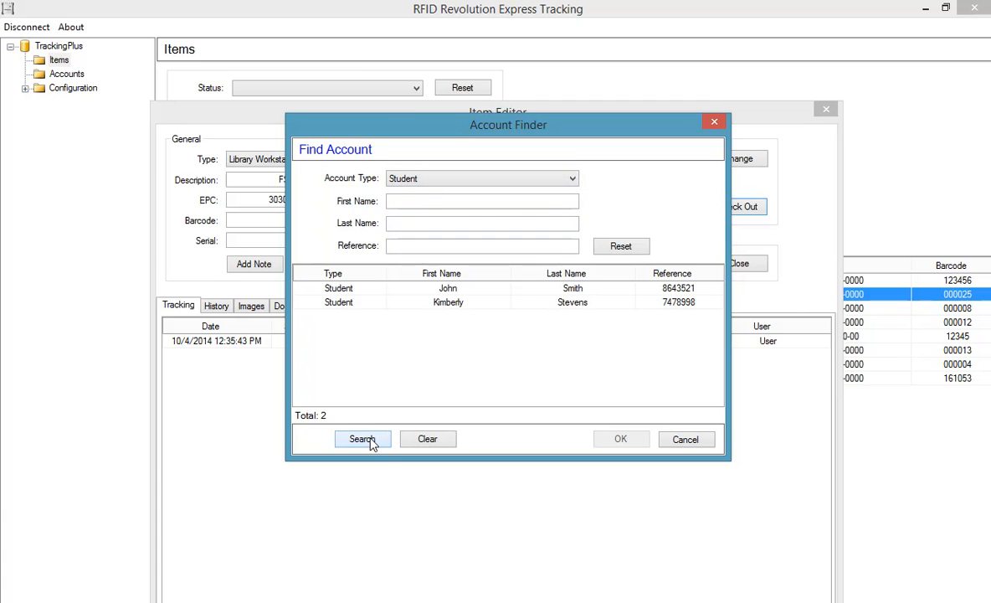
{"action": "left_click", "coordinate": [445, 306]}
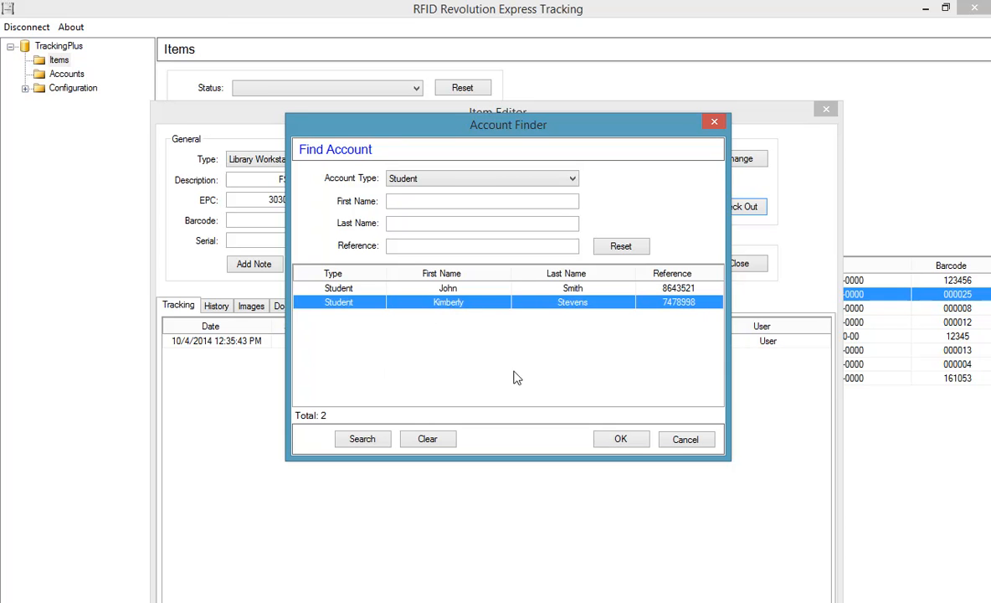
{"action": "left_click", "coordinate": [620, 439]}
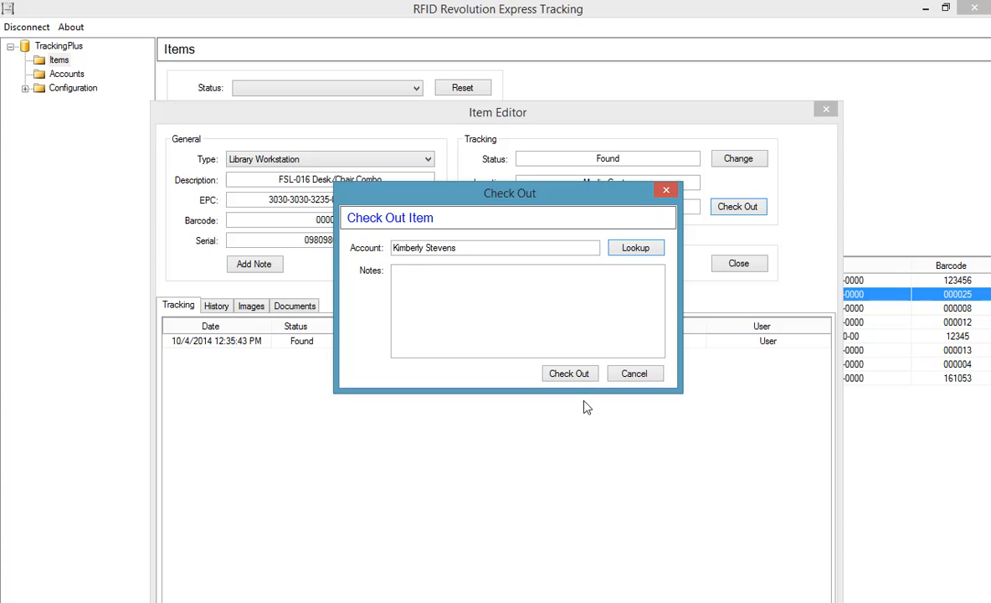
Add a note that the student picked up the asset and "Verified ID.", and complete the item's check-out.
{"action": "left_click", "coordinate": [515, 317]}
{"action": "type", "text": "Kimberly picked up"}
{"action": "key", "text": "BackSpace"}
{"action": "key", "text": "BackSpace"}
{"action": "type", "text": "ed"}
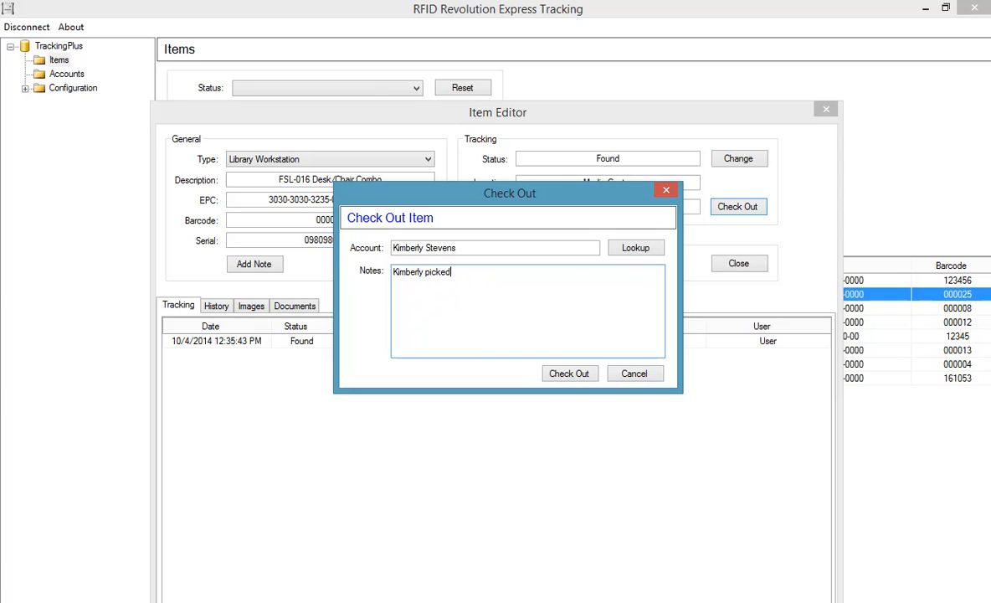
{"action": "type", "text": " up asset.  Verified ID."}
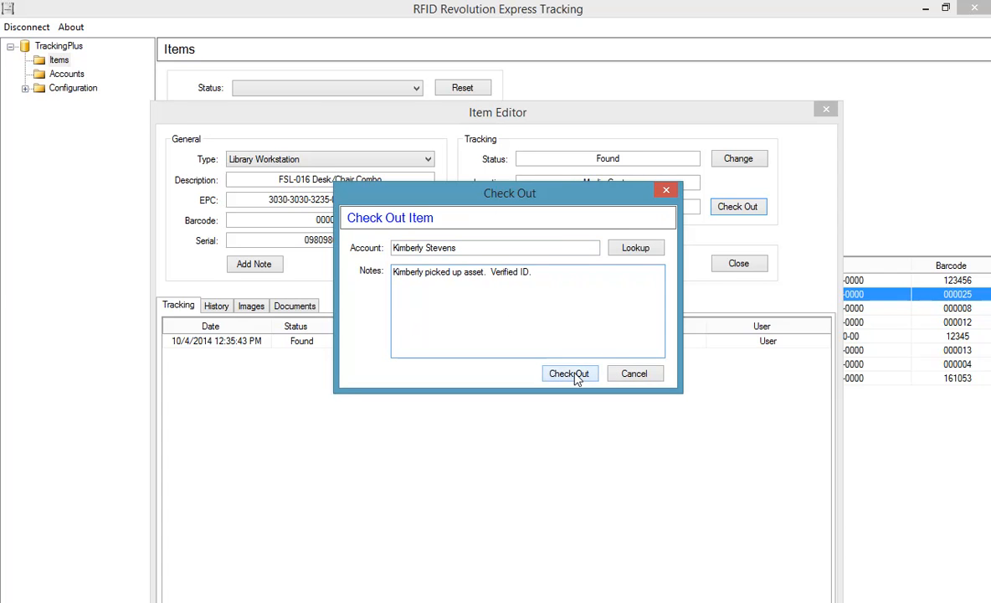
{"action": "left_click", "coordinate": [574, 376]}
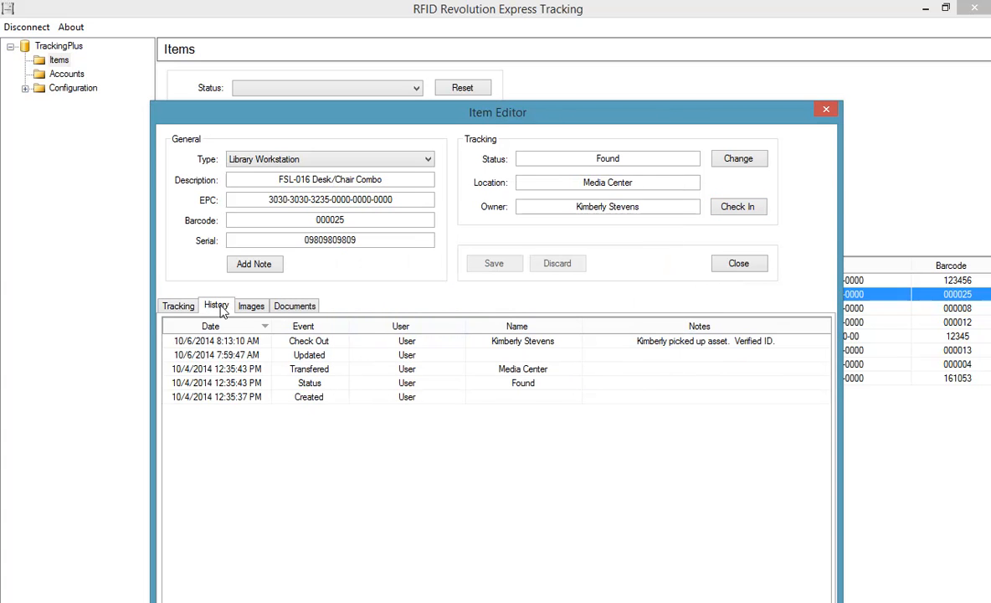
Review the item's history from its creation to the check-out event, return to its tracking entries, and close the record.
{"action": "left_click", "coordinate": [533, 400]}
{"action": "left_click", "coordinate": [545, 381]}
{"action": "left_click", "coordinate": [546, 370]}
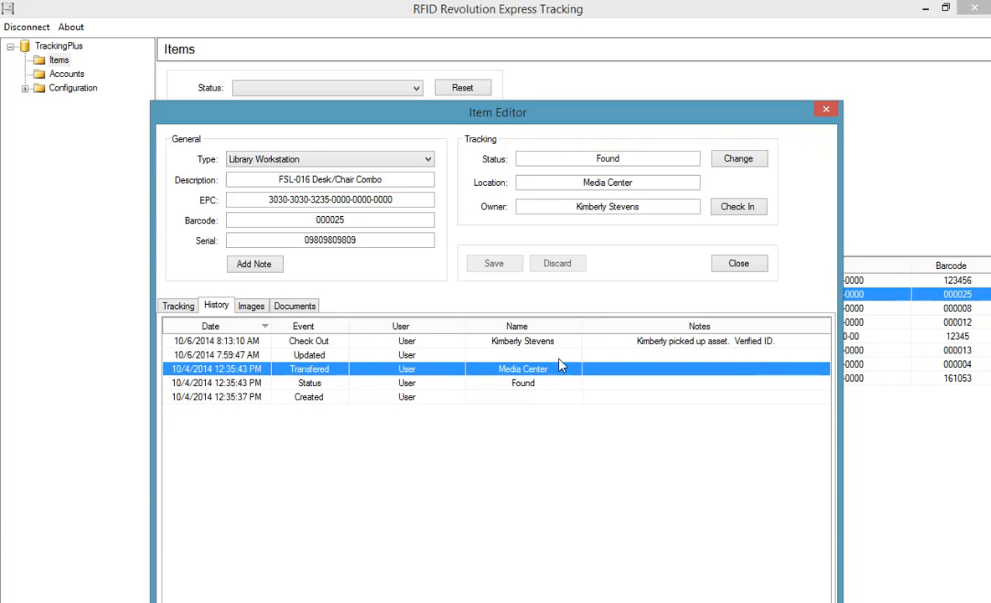
{"action": "left_click", "coordinate": [563, 355]}
{"action": "left_click", "coordinate": [592, 342]}
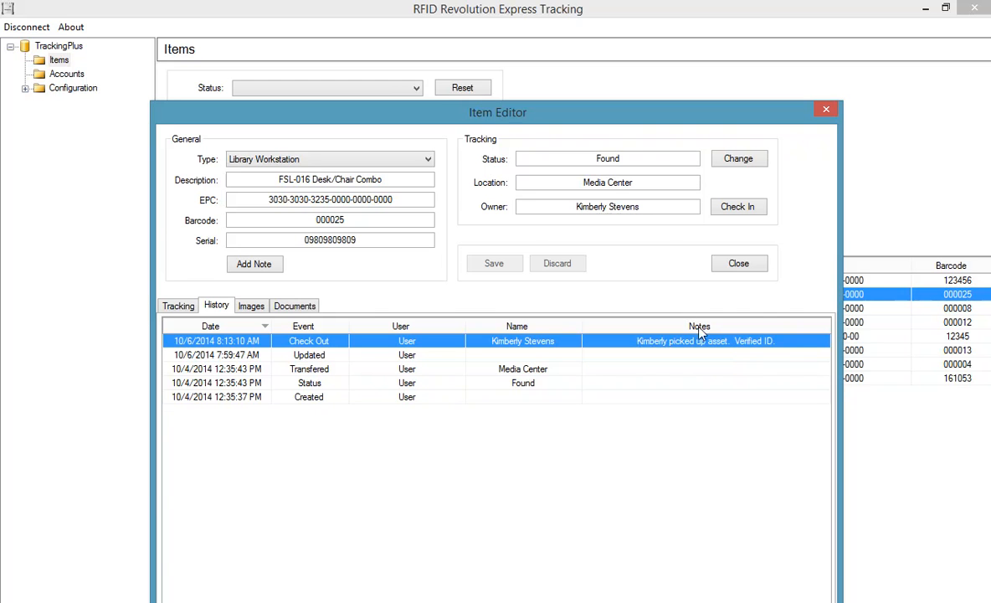
{"action": "left_click", "coordinate": [174, 306]}
{"action": "left_click", "coordinate": [739, 263]}
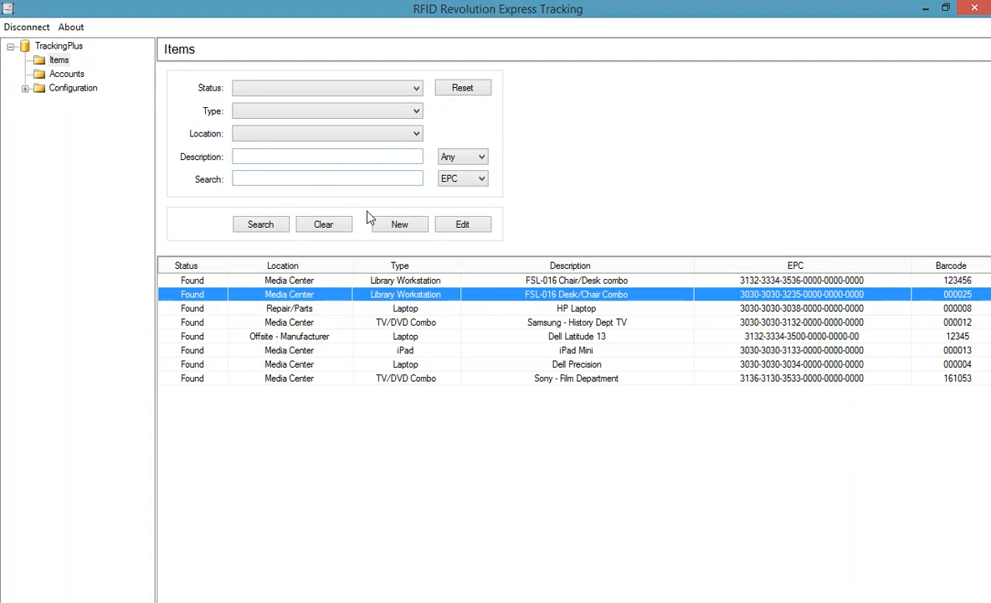
View the blank editor for a new item, close it without creating anything, and clear the item list.
{"action": "left_click", "coordinate": [400, 226]}
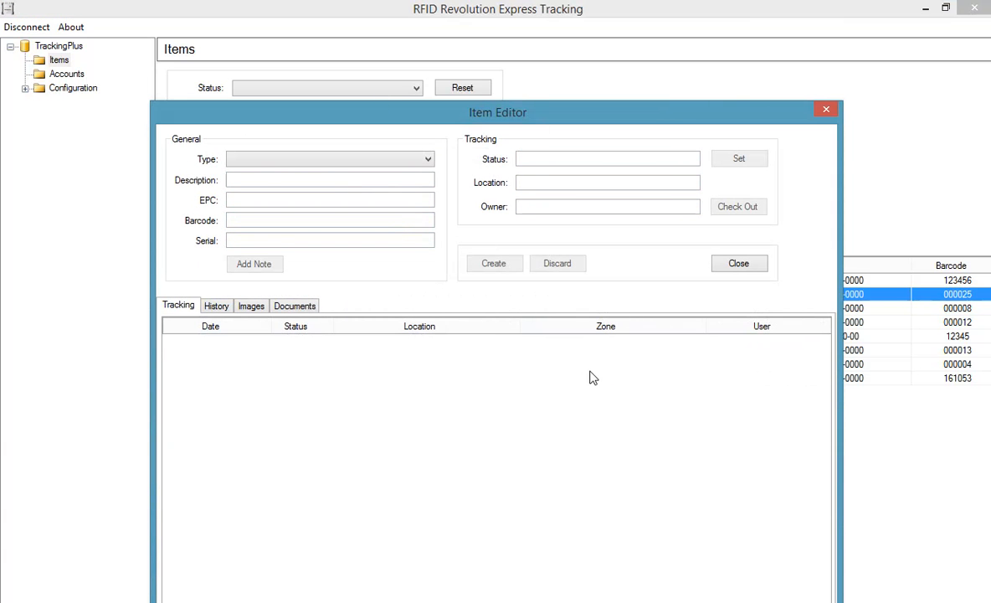
{"action": "left_click", "coordinate": [733, 265]}
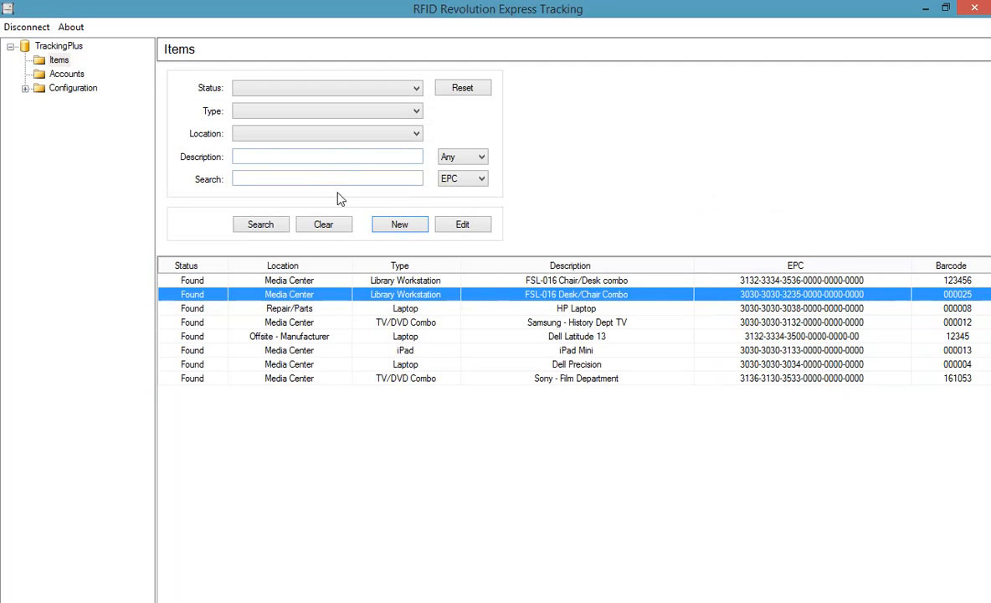
{"action": "left_click", "coordinate": [324, 225]}
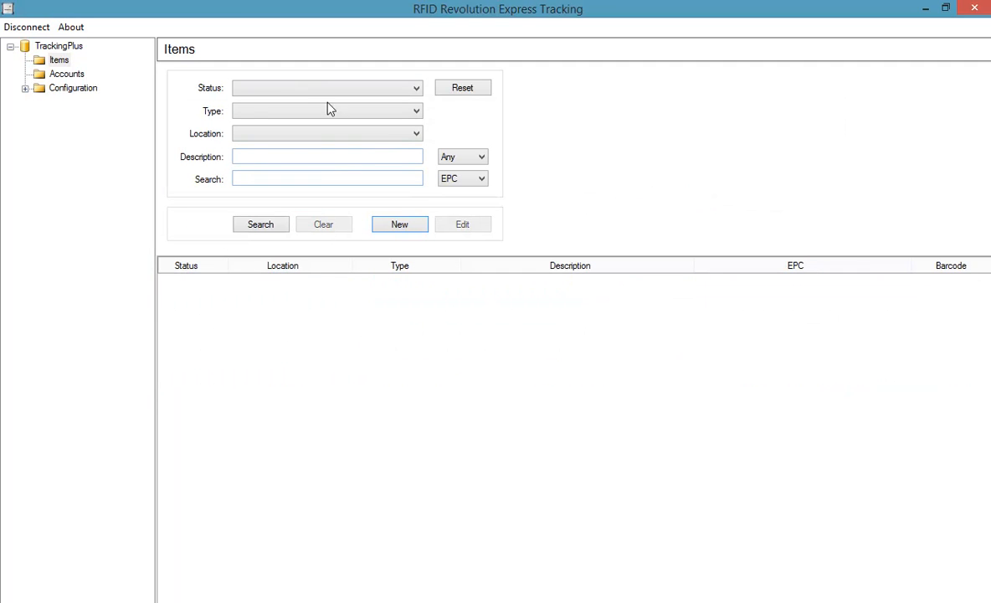
Search the items by the status Missing, and by the status Found.
{"action": "left_click", "coordinate": [416, 89]}
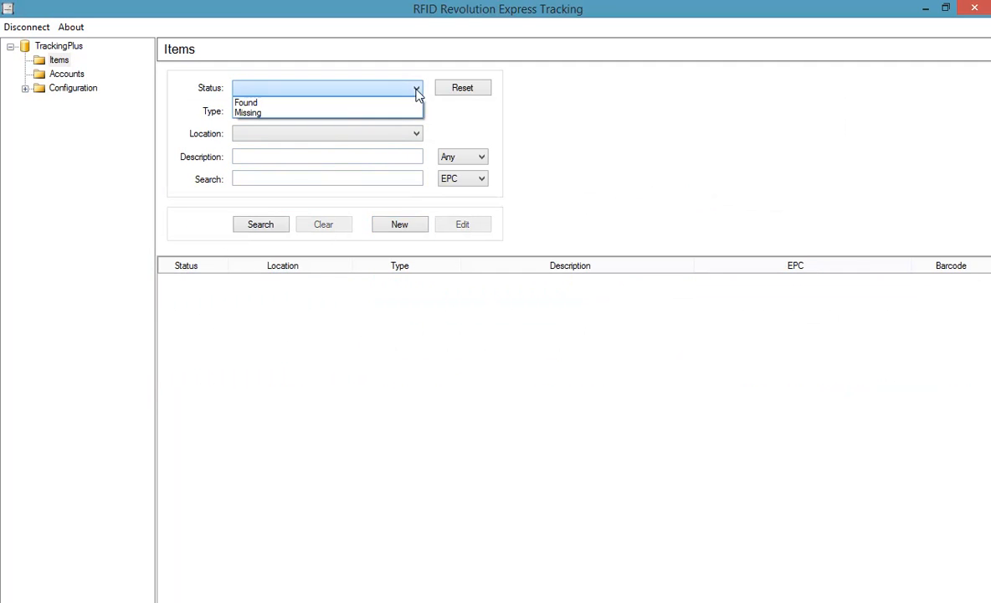
{"action": "left_click", "coordinate": [378, 113]}
{"action": "left_click", "coordinate": [266, 228]}
{"action": "left_click", "coordinate": [366, 90]}
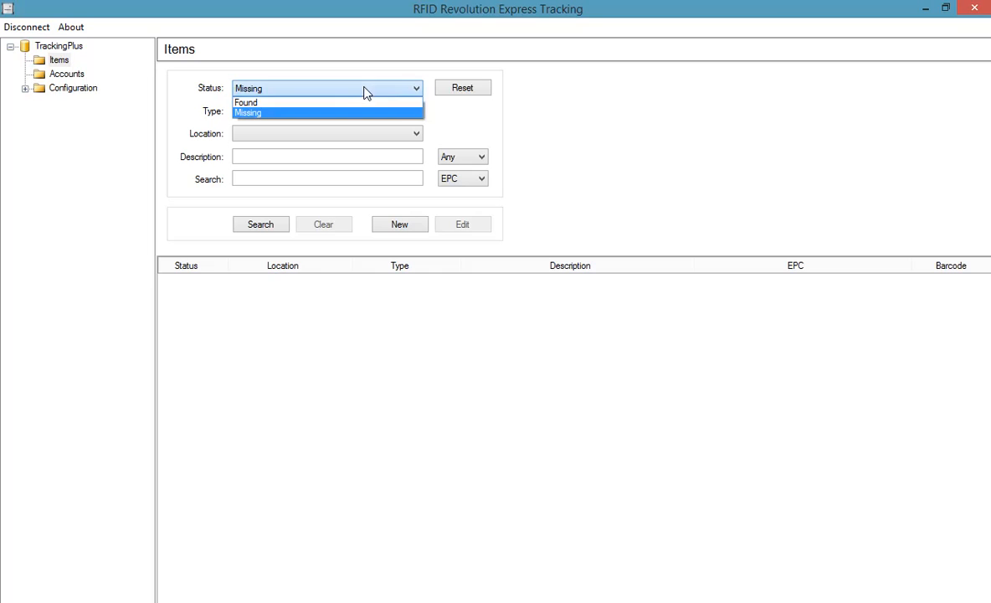
{"action": "left_click", "coordinate": [339, 102]}
{"action": "left_click", "coordinate": [266, 226]}
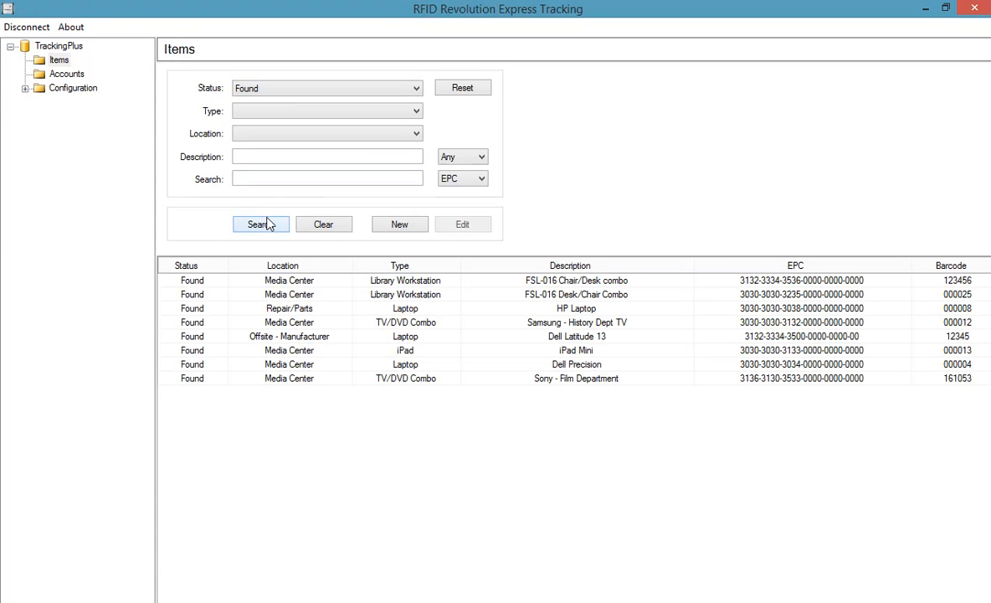
Clear the results, reset the filters, and search for items of type Laptop.
{"action": "left_click", "coordinate": [324, 226]}
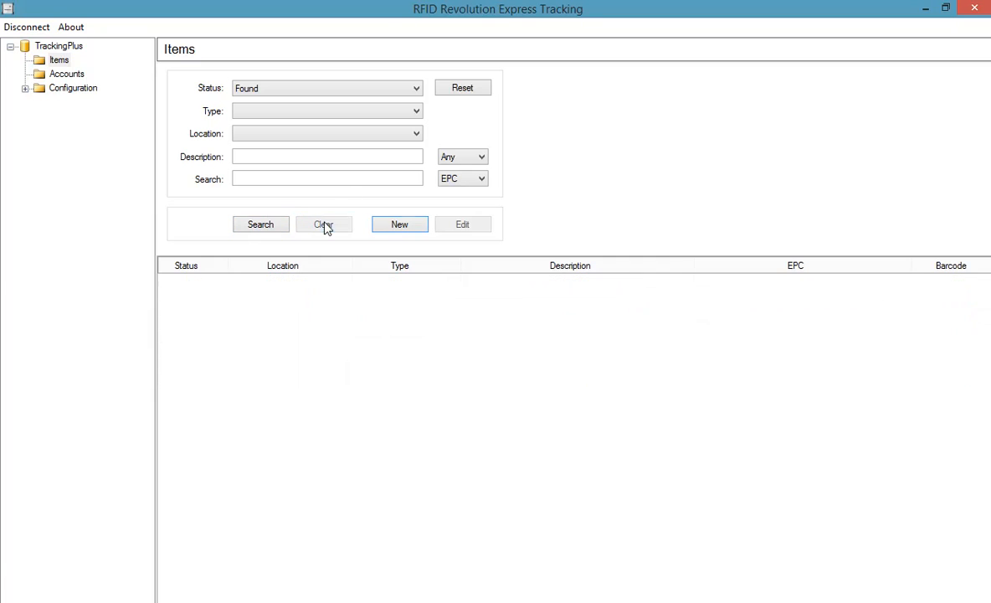
{"action": "left_click", "coordinate": [441, 94]}
{"action": "left_click", "coordinate": [418, 110]}
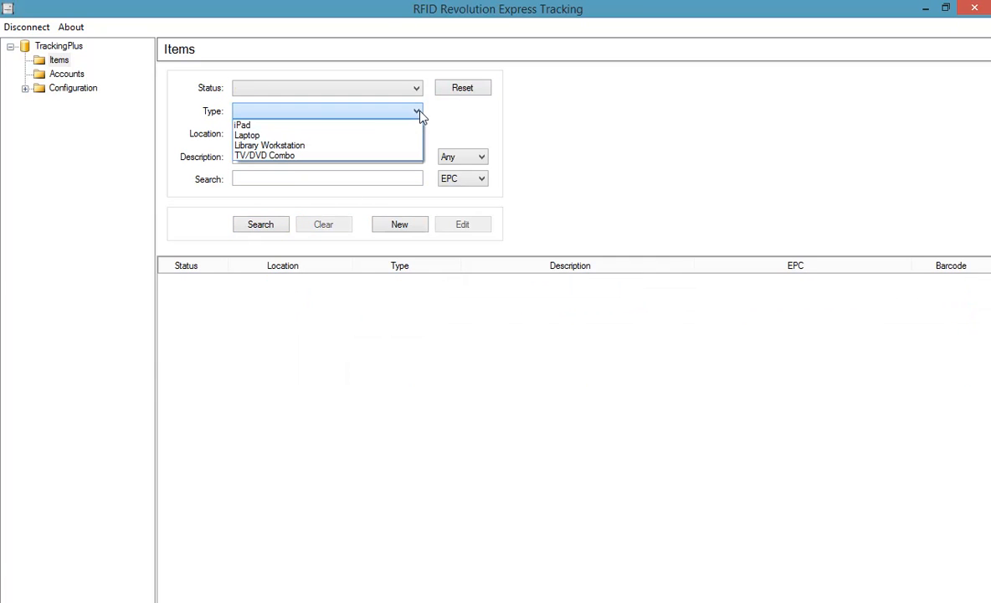
{"action": "left_click", "coordinate": [319, 136]}
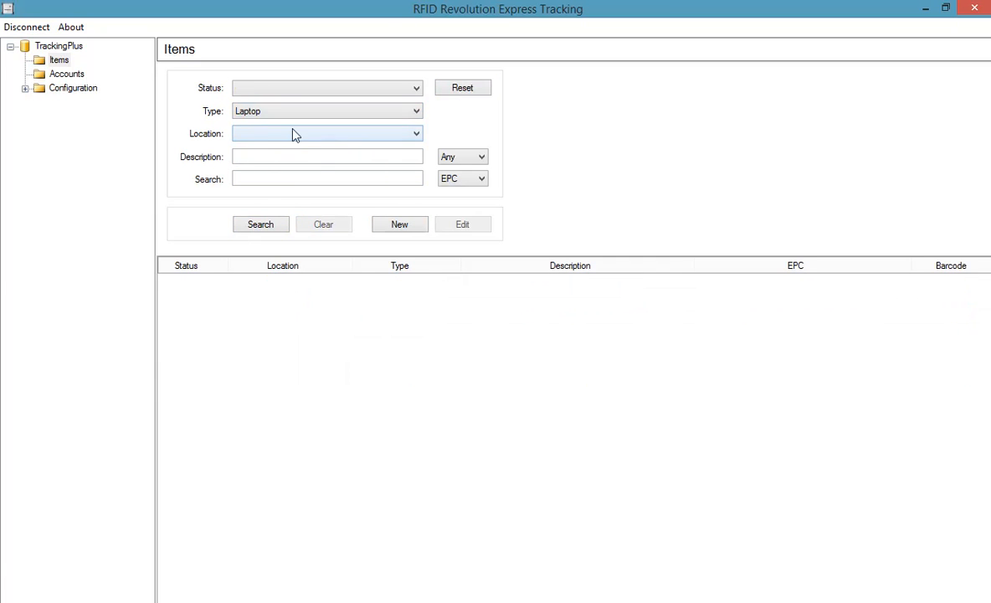
{"action": "left_click", "coordinate": [264, 231]}
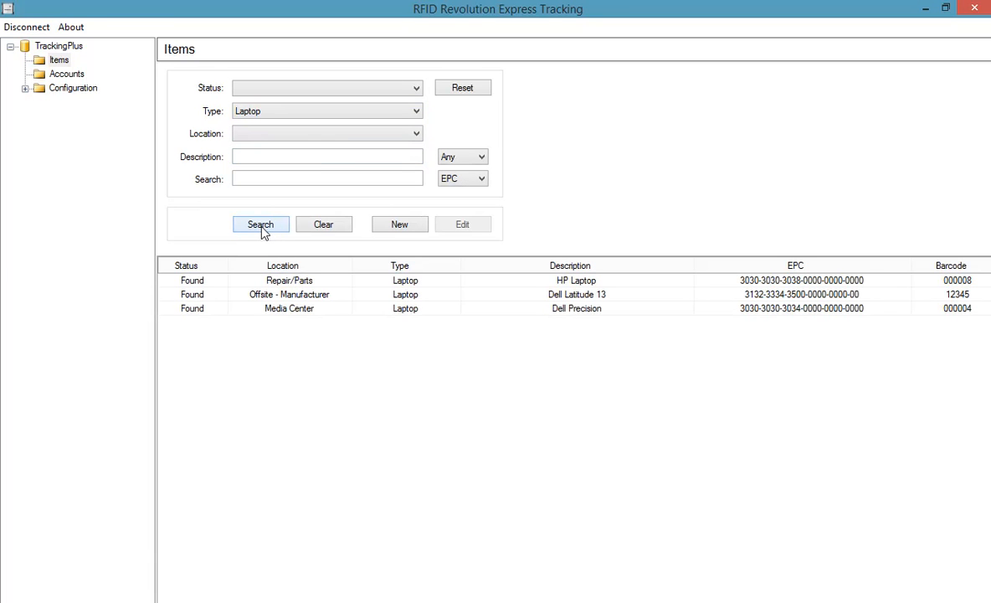
Clear the laptop results, reset the filters, and search for items located in the Media Center.
{"action": "left_click", "coordinate": [324, 228]}
{"action": "left_click", "coordinate": [460, 89]}
{"action": "left_click", "coordinate": [416, 135]}
{"action": "left_click", "coordinate": [338, 147]}
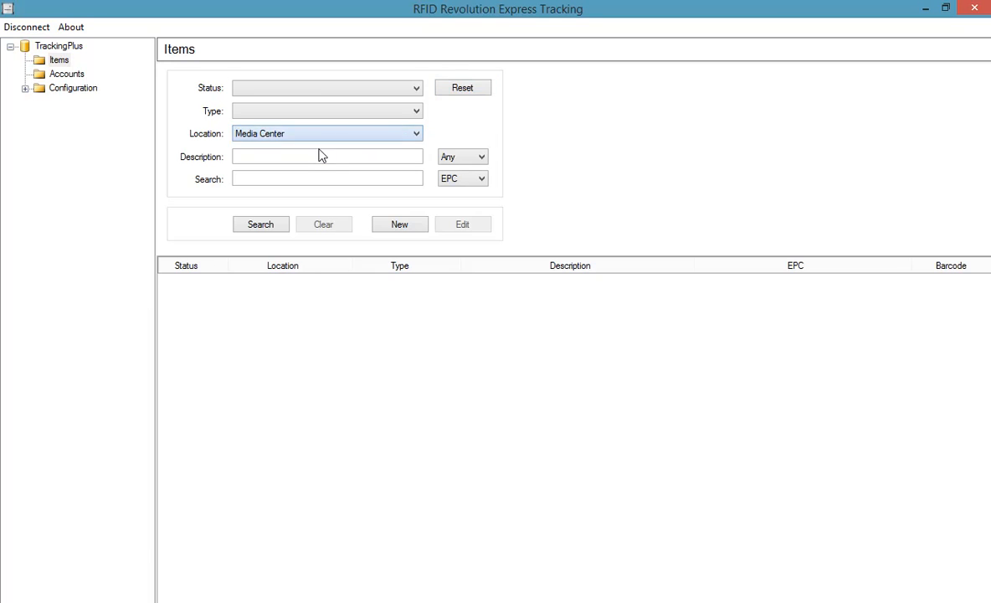
{"action": "left_click", "coordinate": [270, 226]}
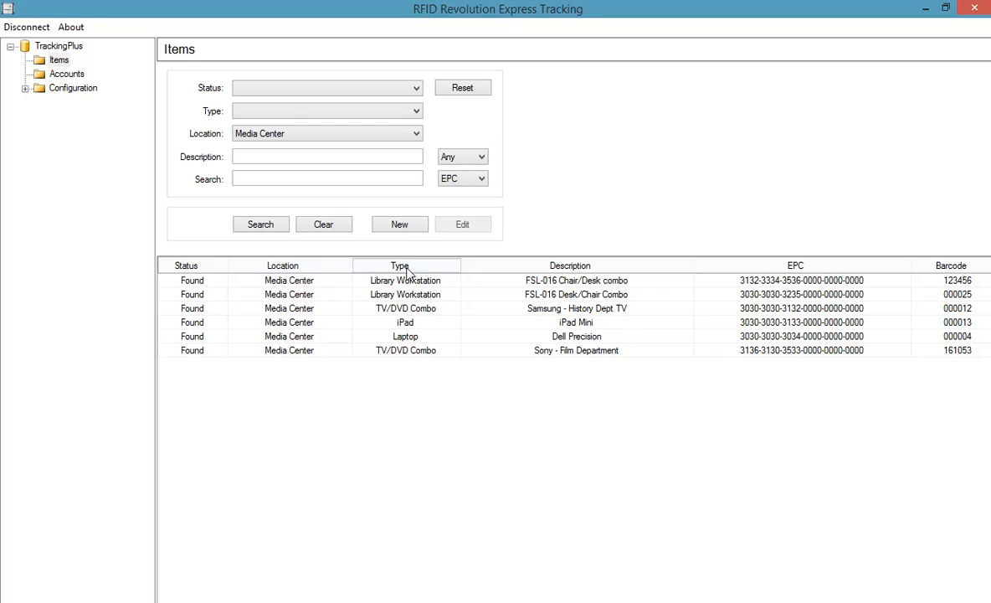
Sort the Media Center items by description, by EPC and by location.
{"action": "left_click", "coordinate": [457, 268]}
{"action": "left_click", "coordinate": [544, 266]}
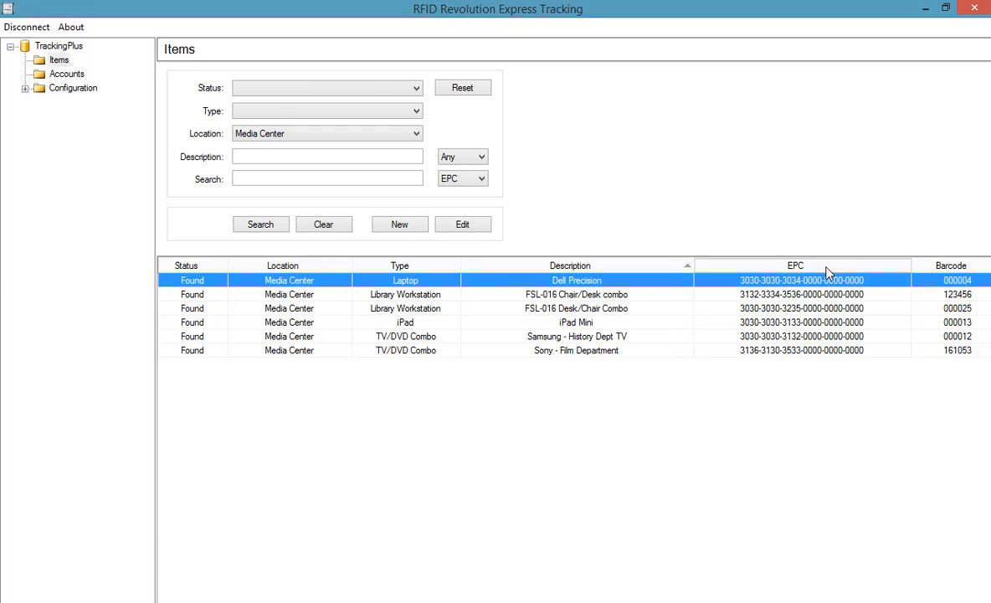
{"action": "left_click", "coordinate": [766, 266]}
{"action": "left_click", "coordinate": [305, 267]}
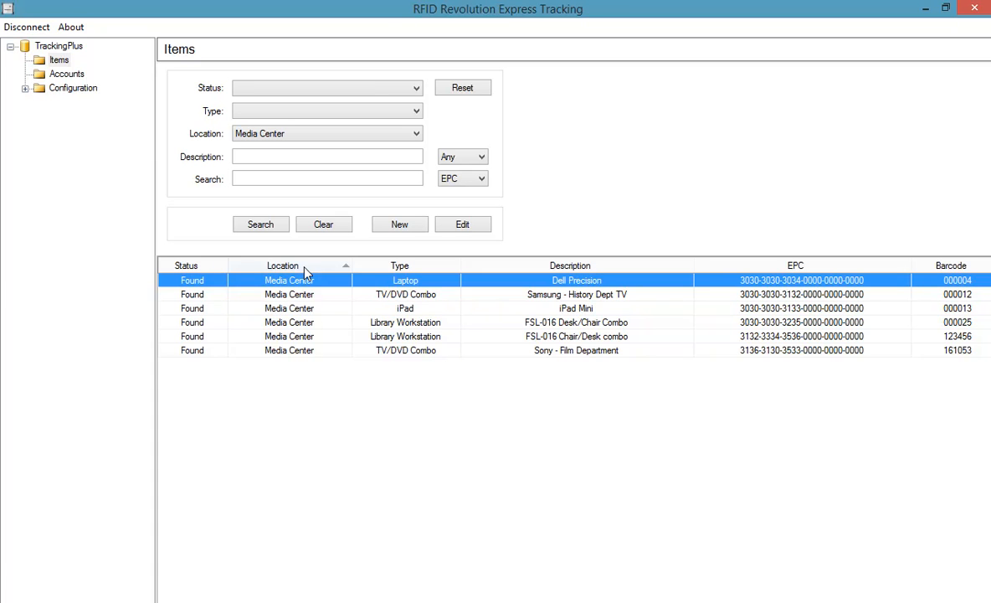
Expand the configuration section and view its account types, selecting the Student and Staff entries.
{"action": "left_click", "coordinate": [64, 93]}
{"action": "left_click", "coordinate": [25, 88]}
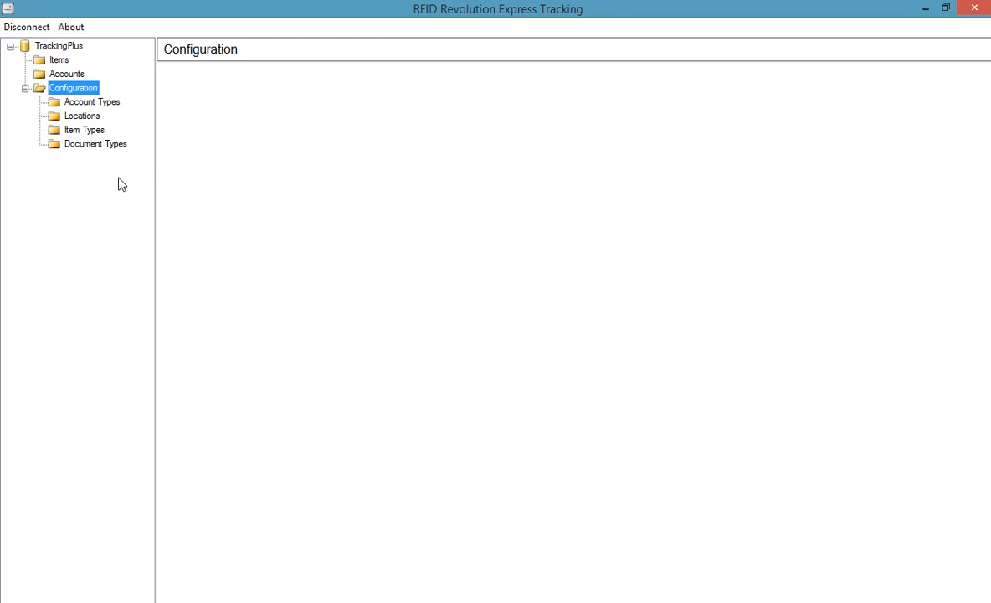
{"action": "left_click", "coordinate": [92, 101]}
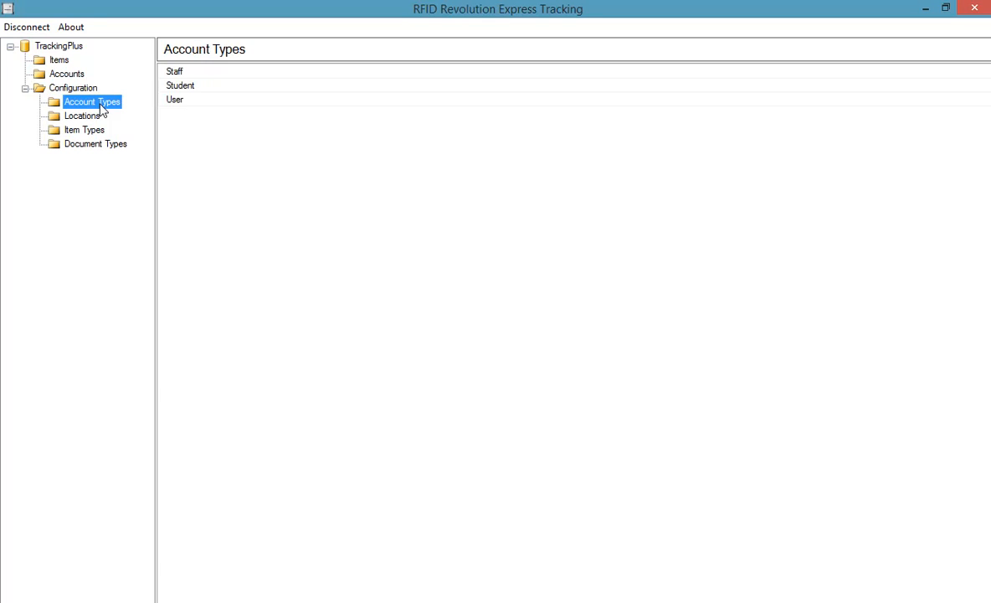
{"action": "left_click", "coordinate": [191, 90]}
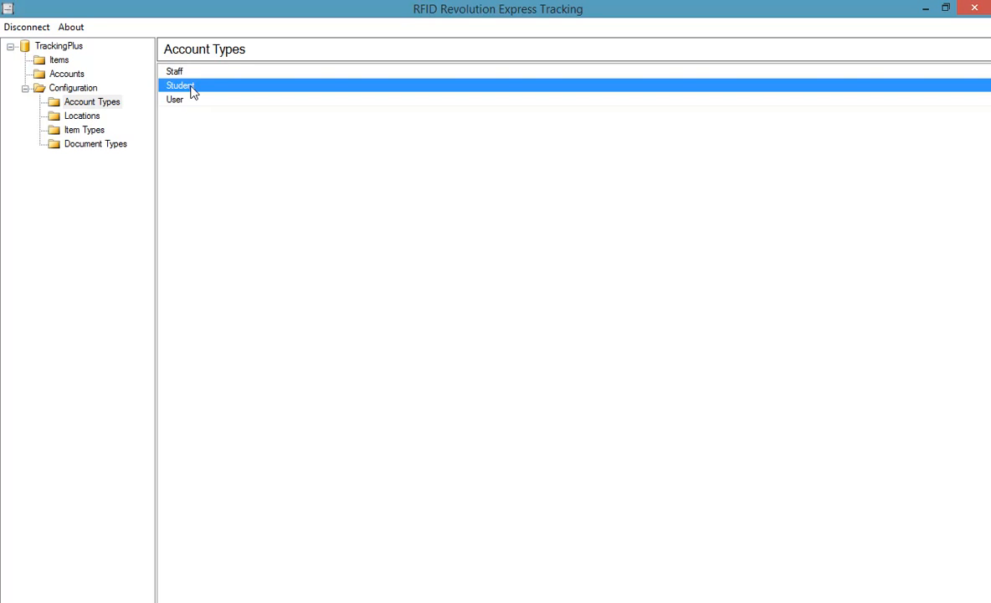
{"action": "left_click", "coordinate": [185, 69]}
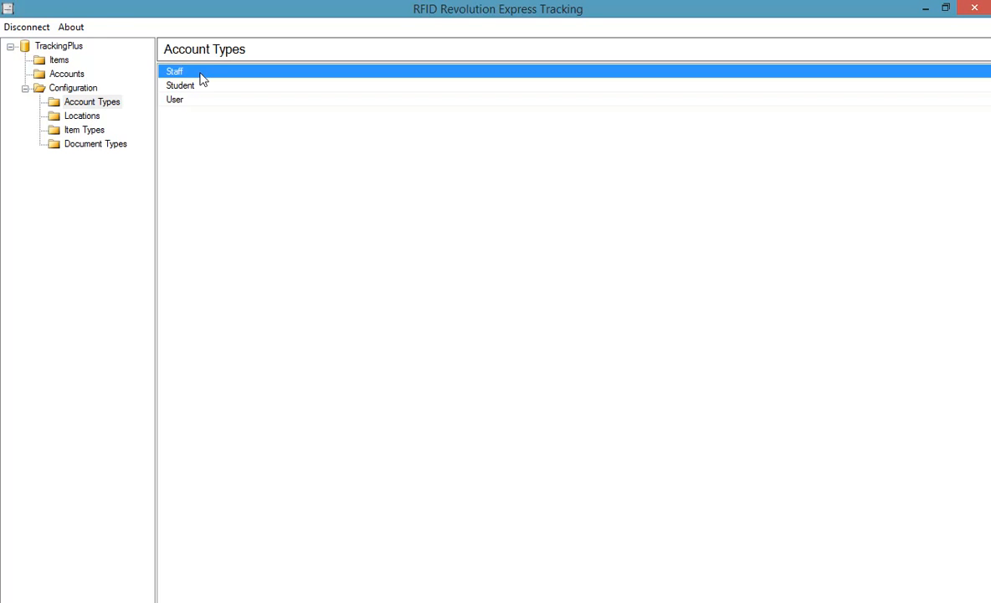
Add a new account type named Vendor.
{"action": "left_click", "coordinate": [255, 166]}
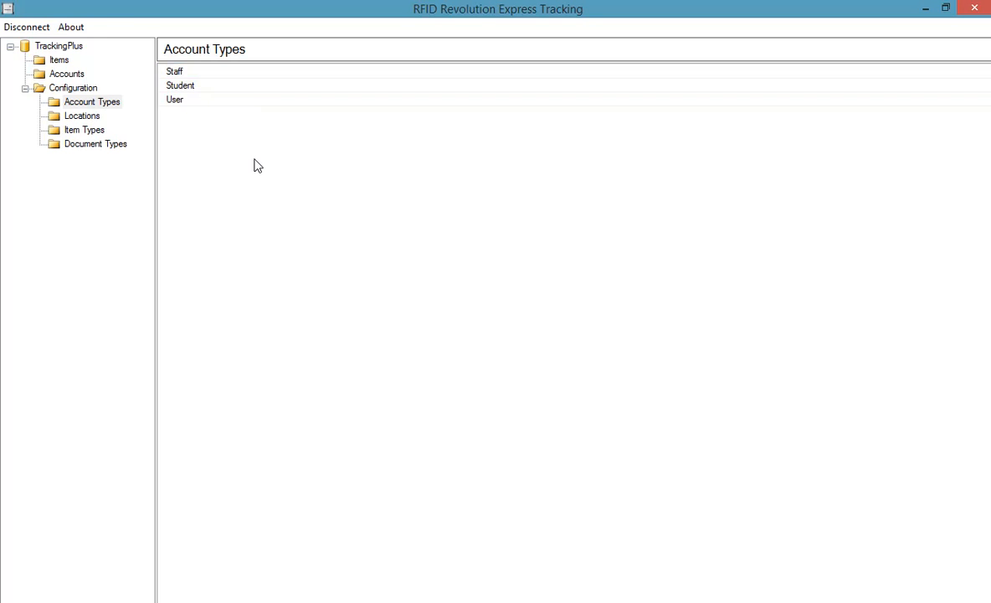
{"action": "right_click", "coordinate": [254, 150]}
{"action": "left_click", "coordinate": [302, 162]}
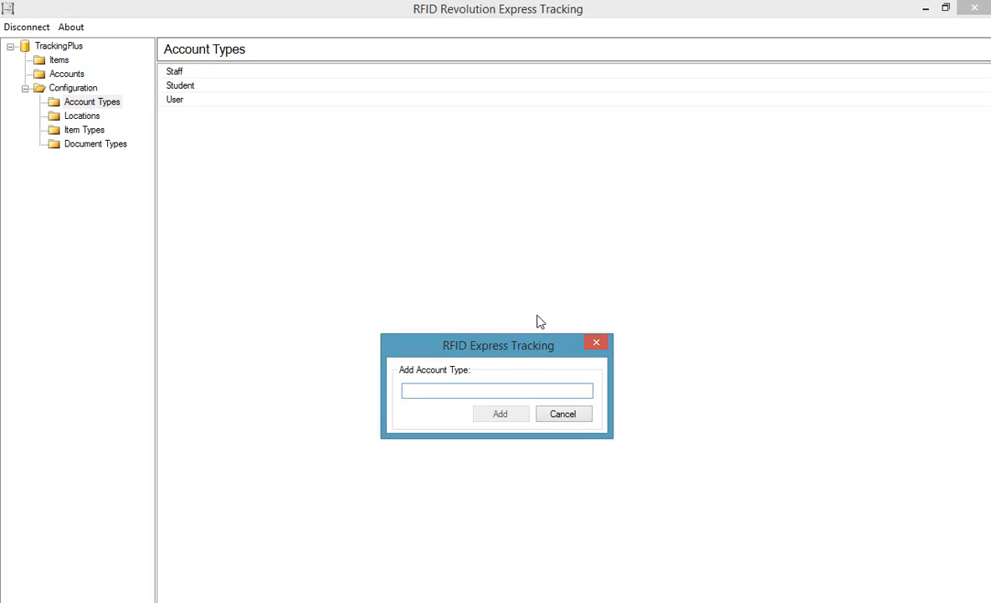
{"action": "type", "text": "V"}
{"action": "left_click", "coordinate": [512, 414]}
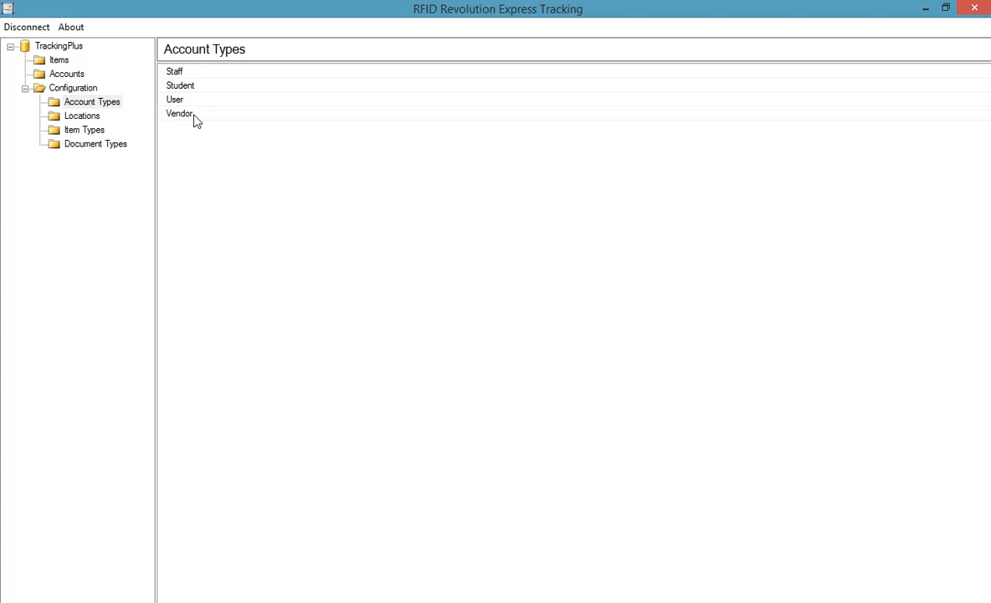
Add a new location named Room 101 to the configured locations.
{"action": "left_click", "coordinate": [81, 116]}
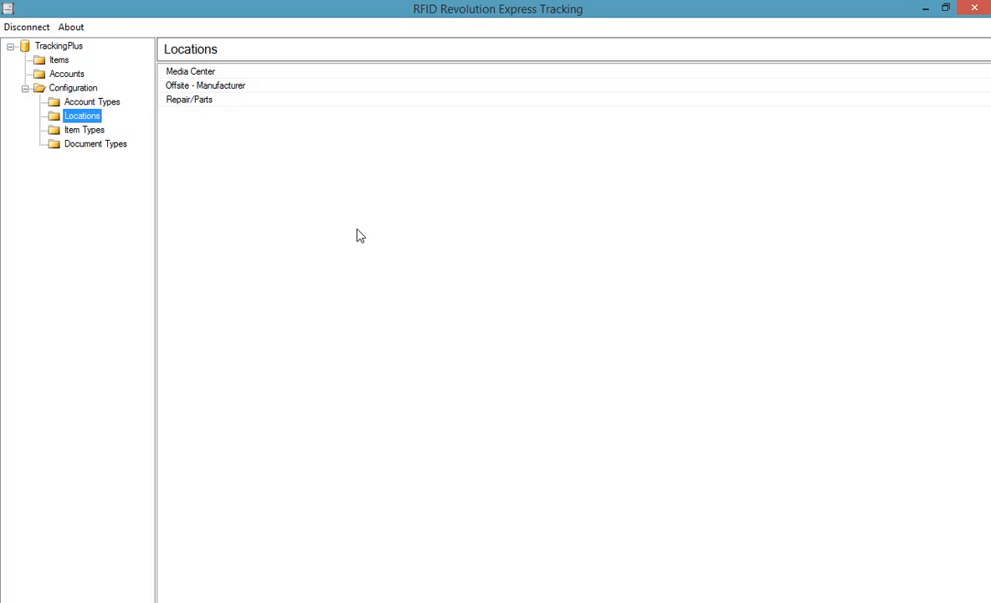
{"action": "right_click", "coordinate": [282, 145]}
{"action": "left_click", "coordinate": [324, 154]}
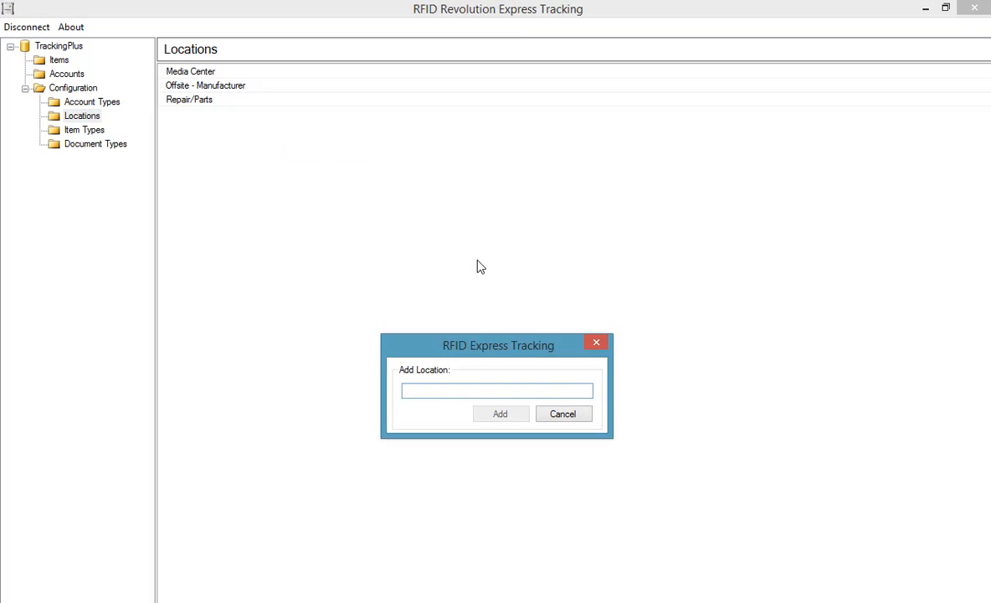
{"action": "type", "text": "Room 101"}
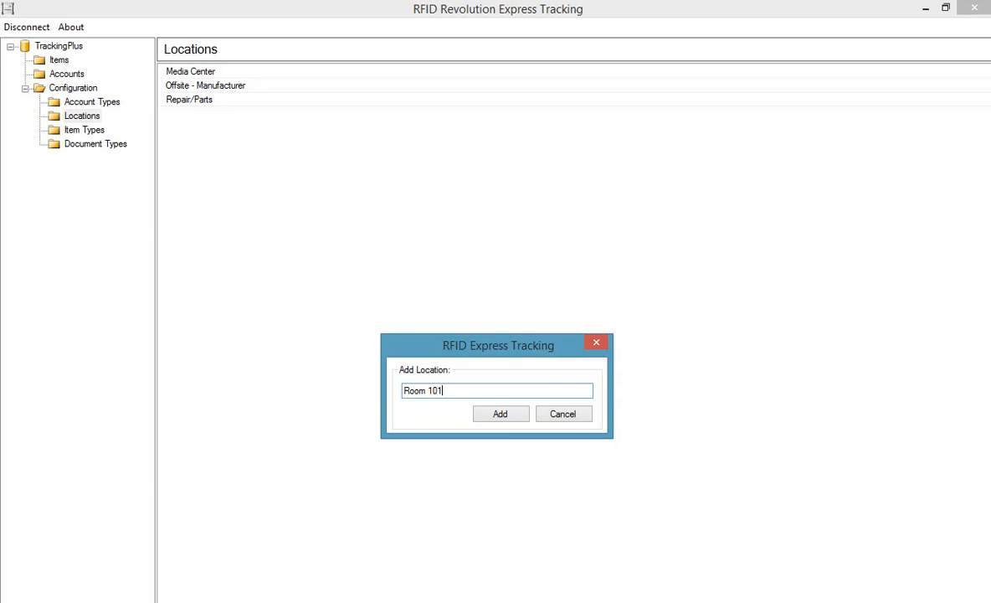
{"action": "left_click", "coordinate": [502, 415]}
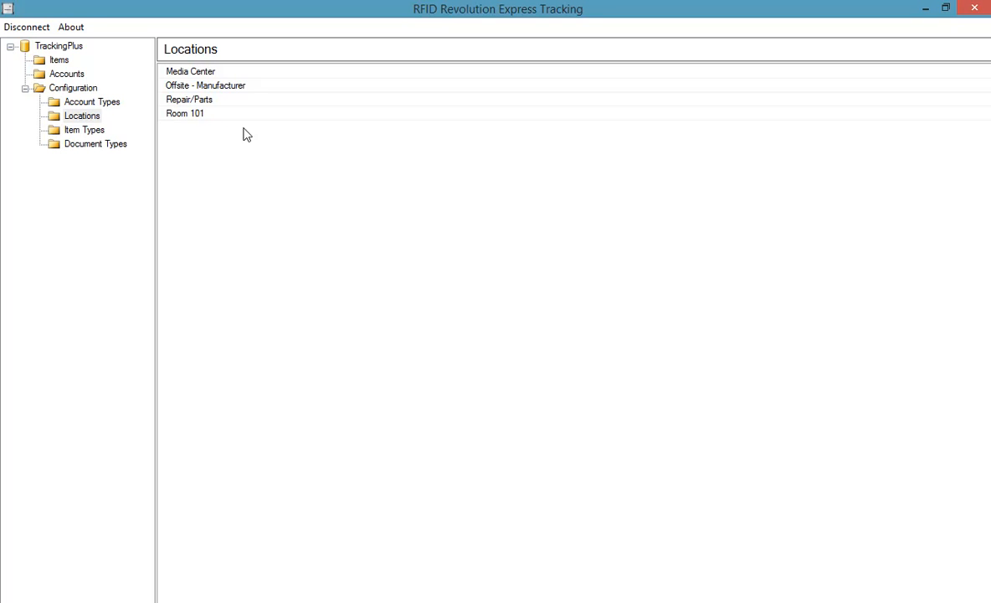
View the configured item types and check the options available in the Item Types list.
{"action": "left_click", "coordinate": [96, 131]}
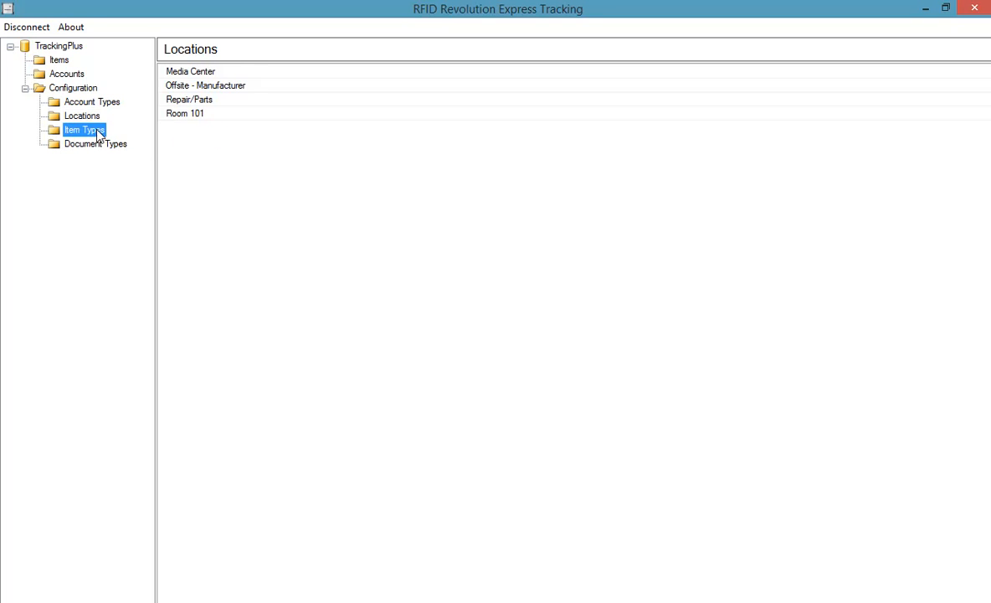
{"action": "left_click", "coordinate": [106, 143]}
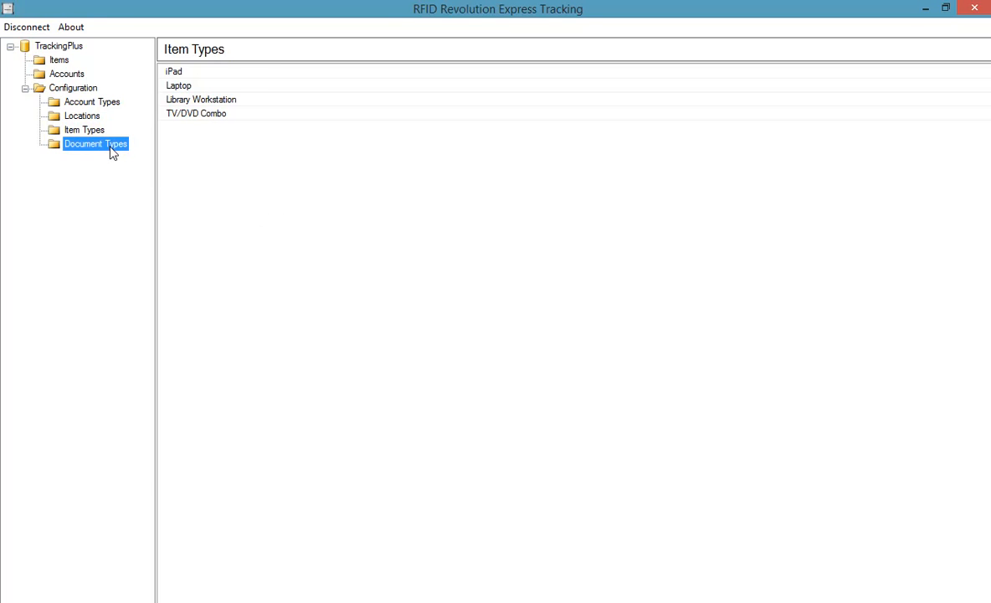
{"action": "left_click", "coordinate": [84, 130]}
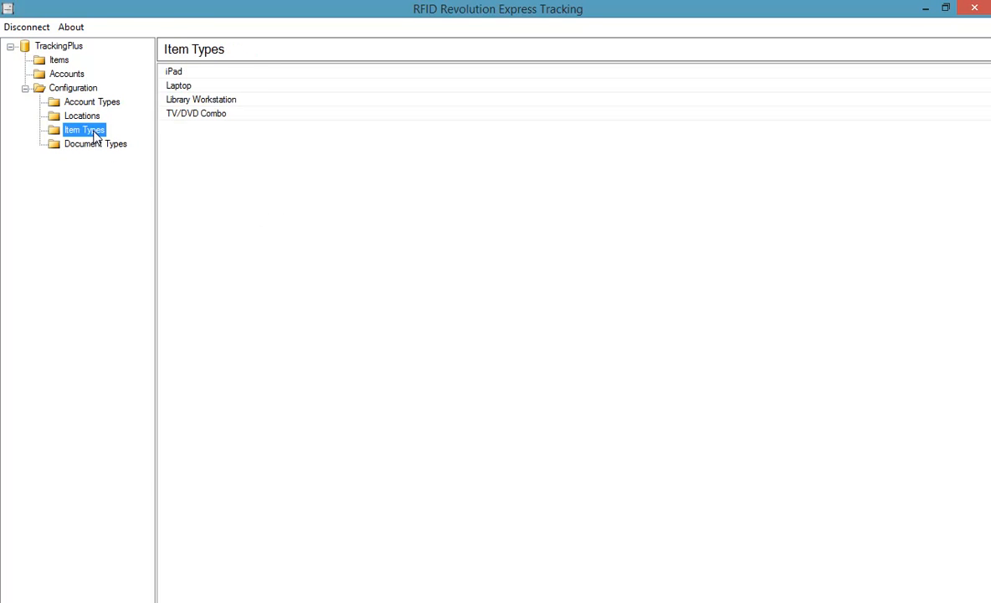
{"action": "right_click", "coordinate": [257, 152]}
{"action": "left_click", "coordinate": [281, 219]}
Reset the item filters, view the location choices in the Dell Precision laptop's tracking information, and close the item without changing it.
{"action": "left_click", "coordinate": [58, 60]}
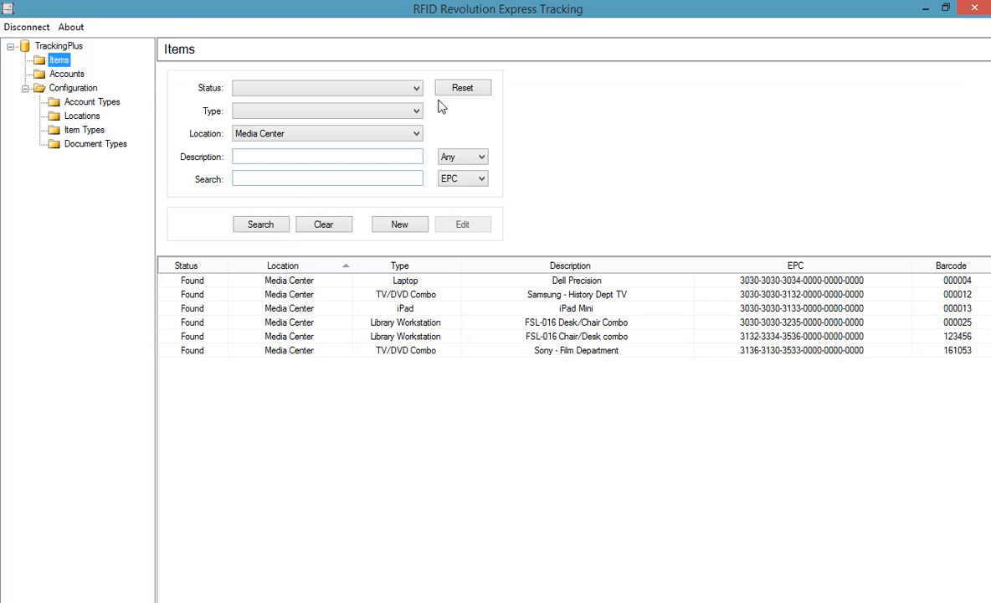
{"action": "left_click", "coordinate": [465, 92]}
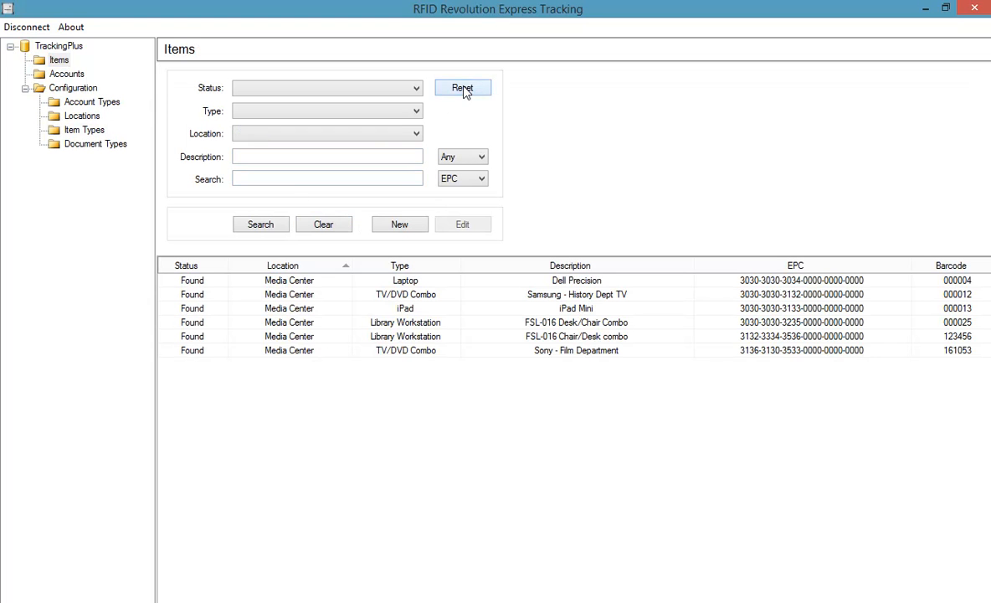
{"action": "double_click", "coordinate": [294, 282]}
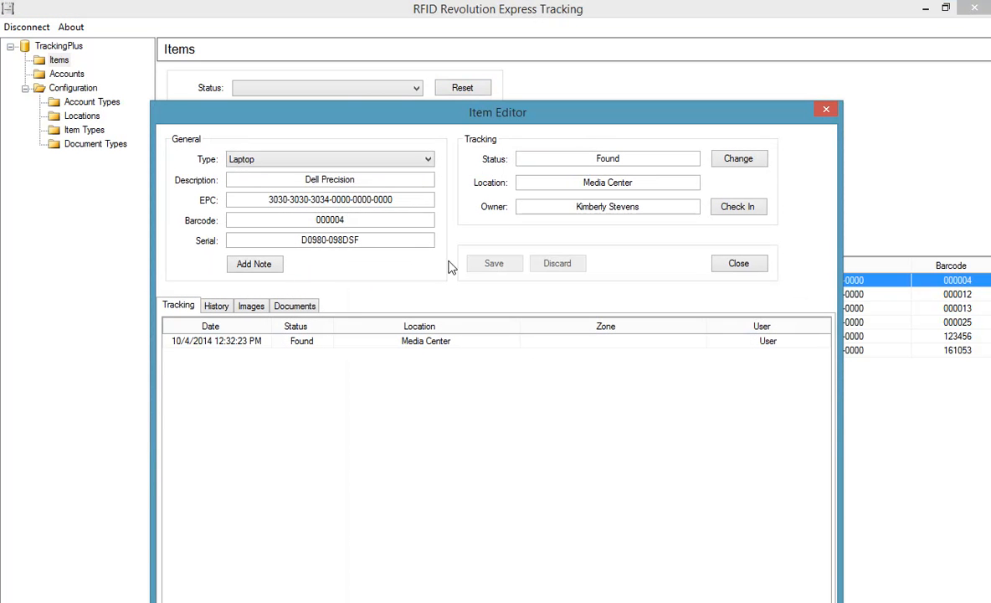
{"action": "left_click", "coordinate": [739, 161]}
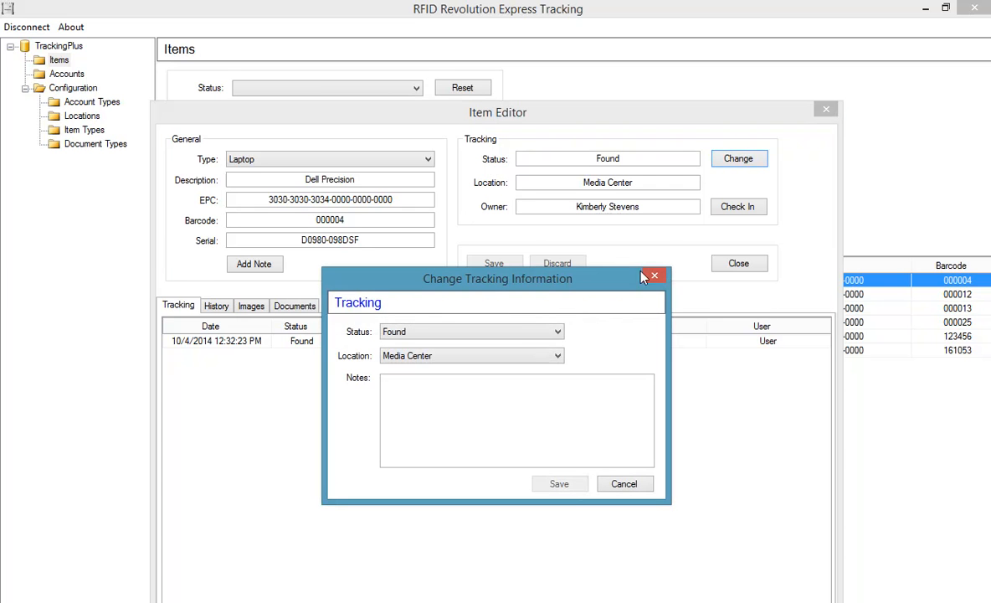
{"action": "left_click", "coordinate": [560, 355]}
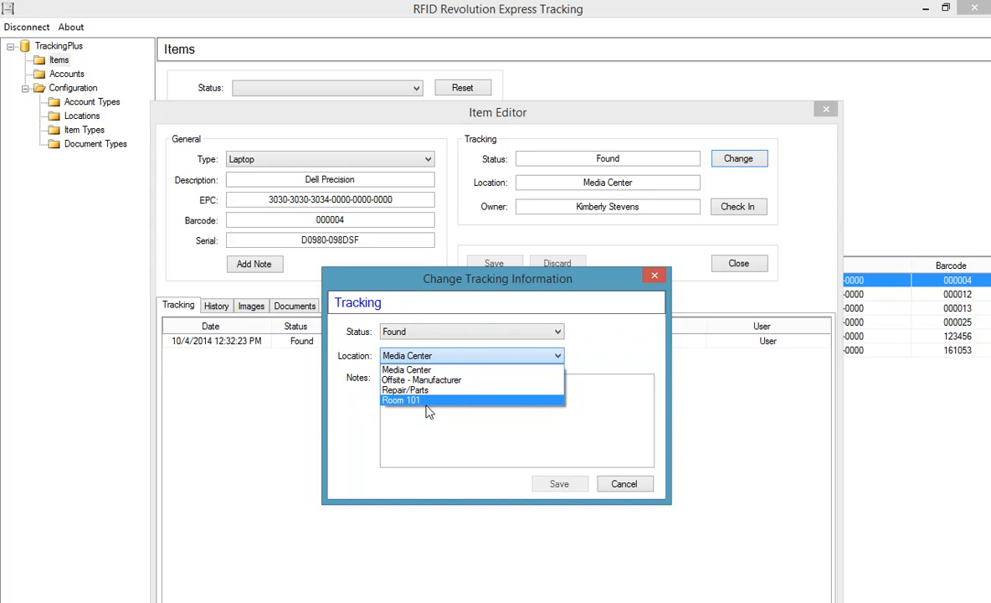
{"action": "left_click", "coordinate": [629, 345]}
{"action": "left_click", "coordinate": [625, 485]}
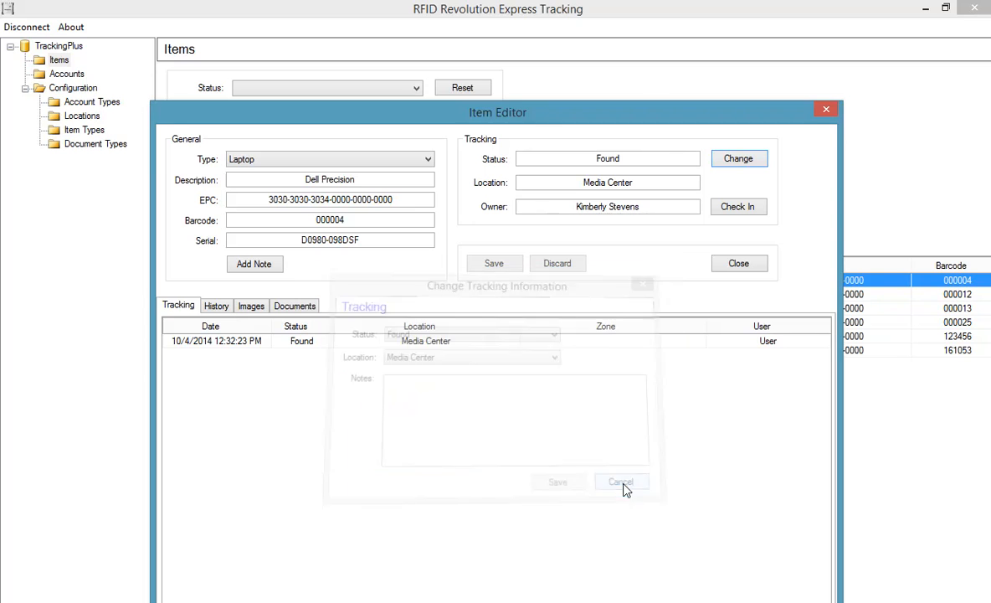
{"action": "left_click", "coordinate": [737, 266]}
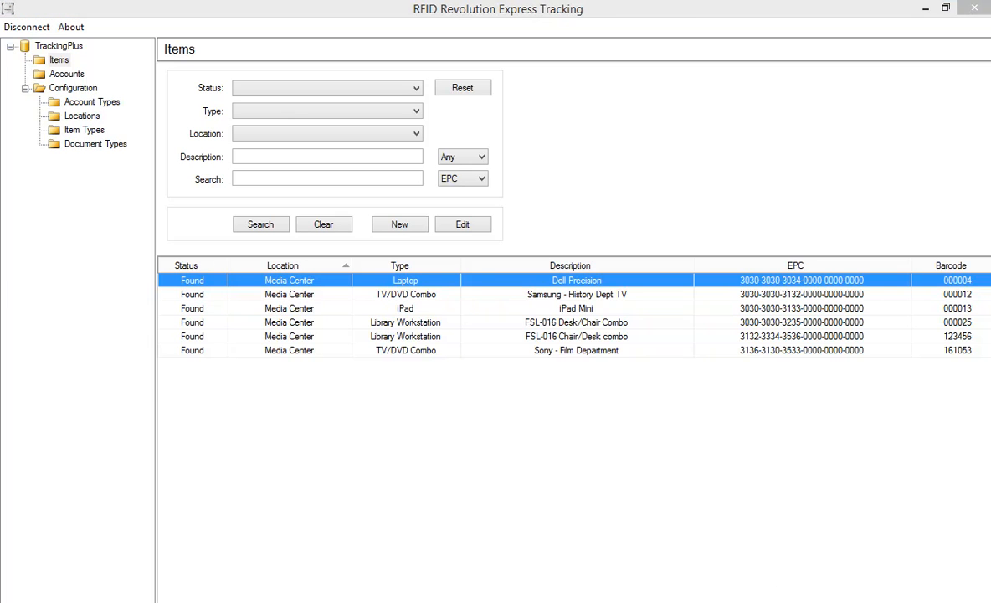
Bring the WindowsCE handheld window into view, enlarge it to 2X zoom, and reposition it over the items list.
{"action": "left_click_drag", "start_coordinate": [988, 181], "coordinate": [631, 78]}
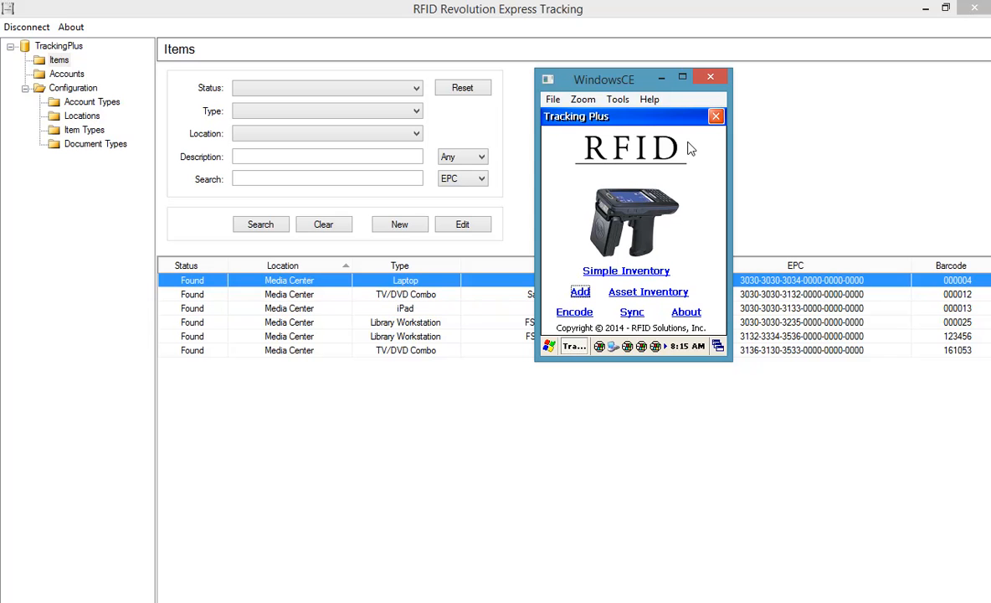
{"action": "left_click", "coordinate": [583, 99]}
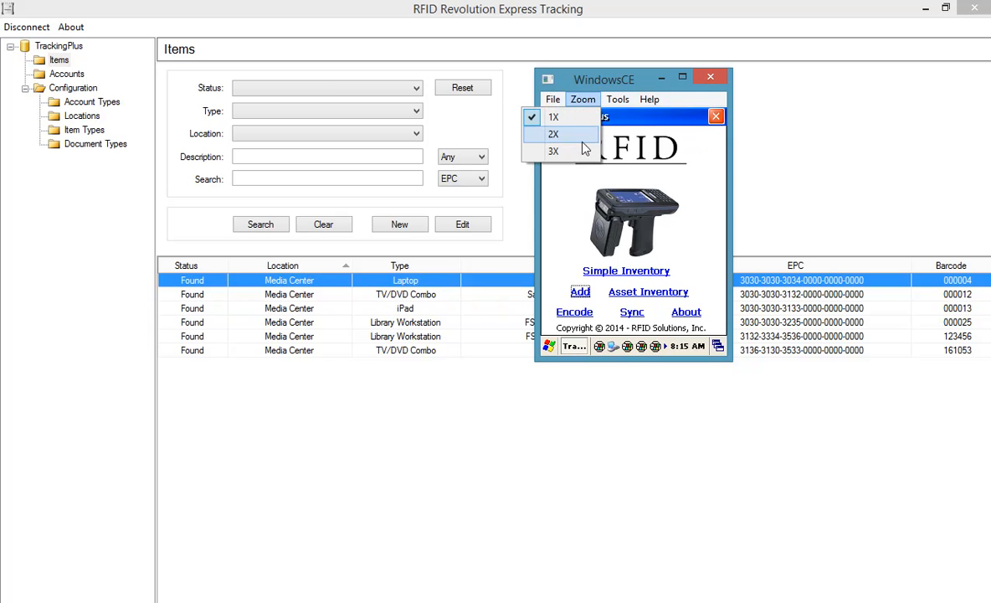
{"action": "left_click", "coordinate": [568, 138]}
{"action": "left_click_drag", "start_coordinate": [687, 86], "coordinate": [536, 29]}
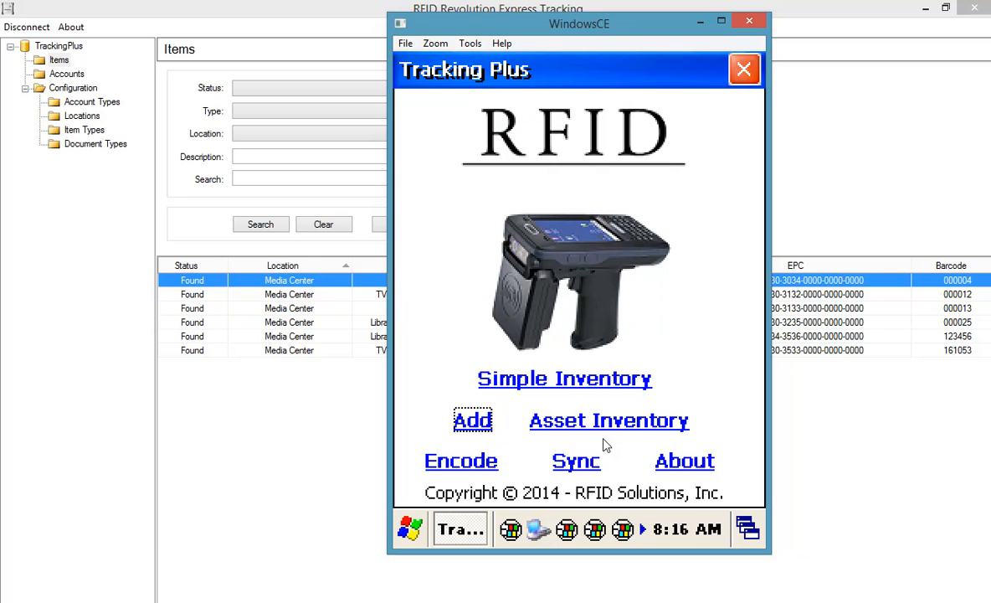
View the locations available for adding an item on the handheld, and leave without adding anything.
{"action": "left_click", "coordinate": [473, 421]}
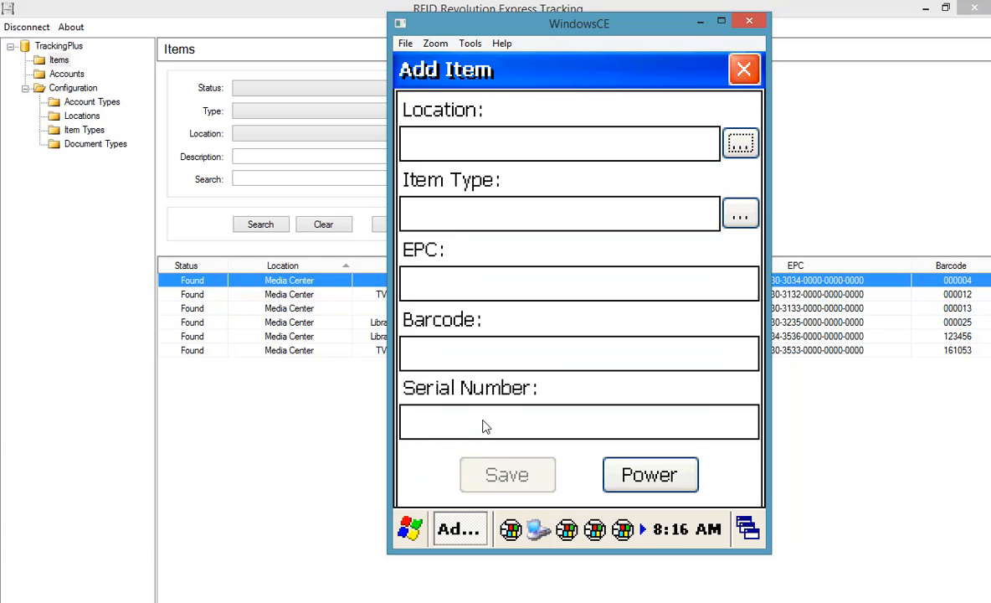
{"action": "left_click", "coordinate": [741, 145]}
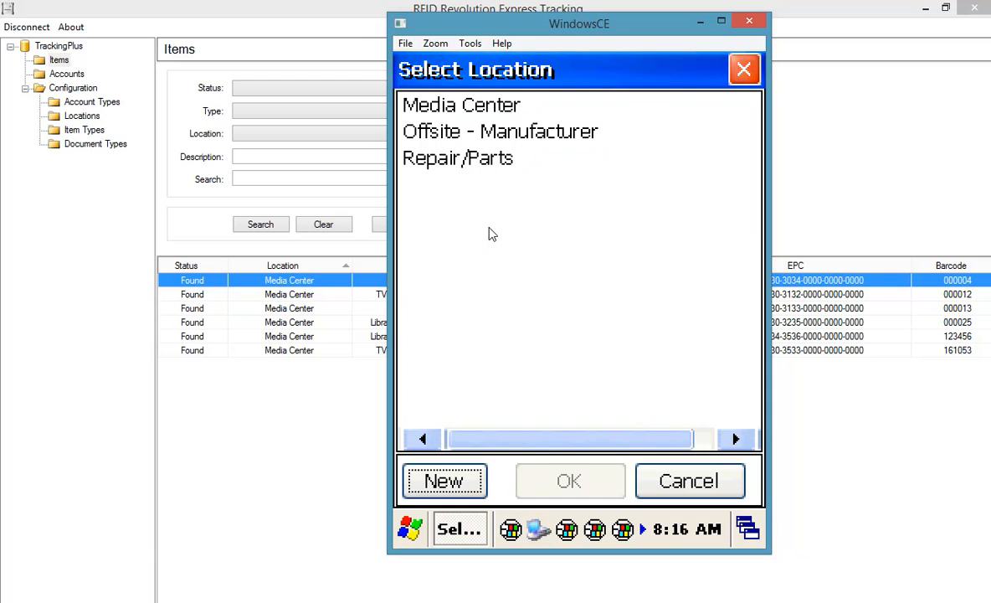
{"action": "left_click", "coordinate": [688, 480]}
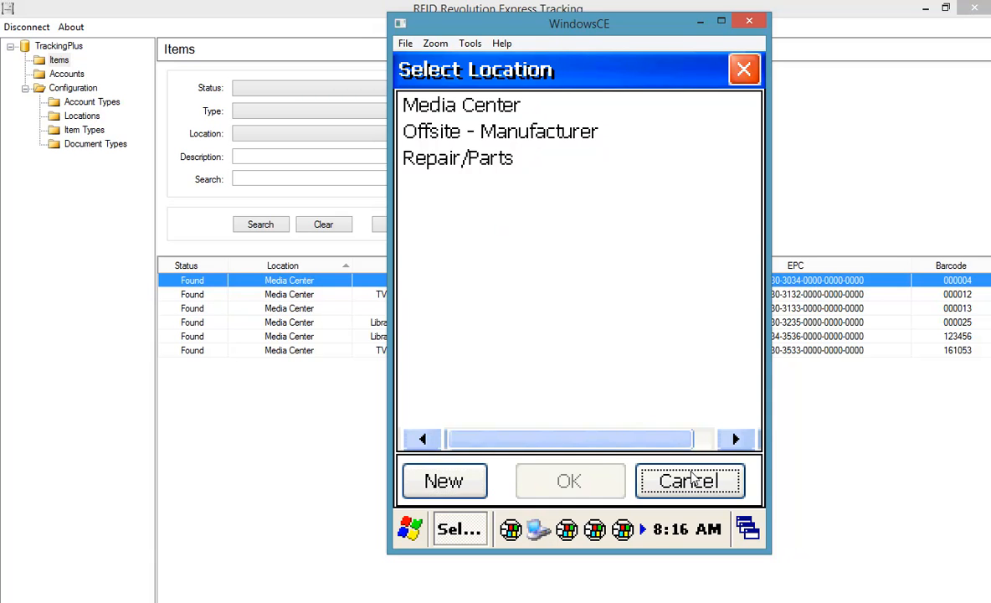
{"action": "left_click", "coordinate": [730, 73]}
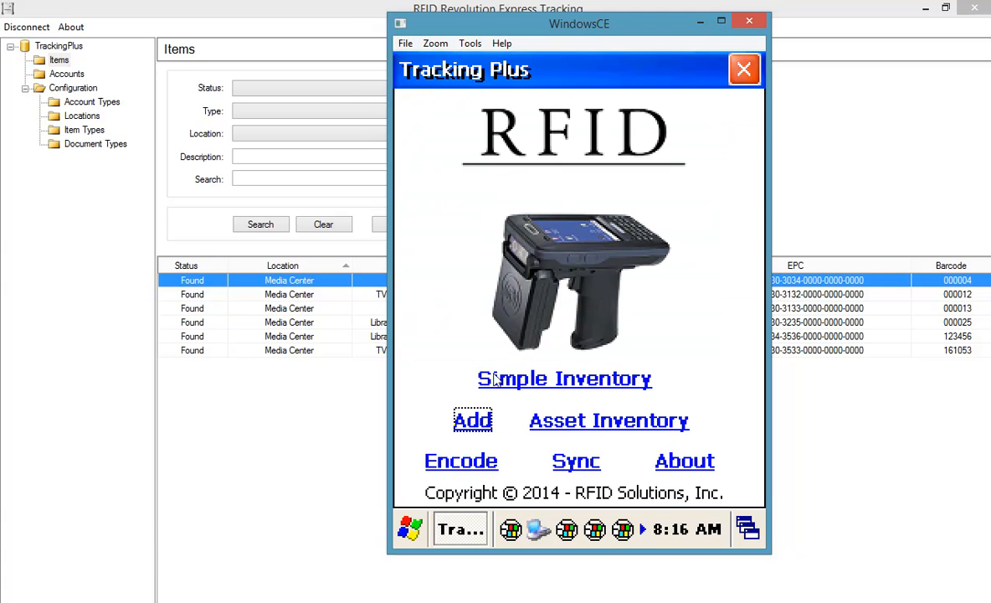
Sync the handheld with the TrackingPlus server using the Updates Only option, and close the data sync.
{"action": "left_click", "coordinate": [572, 468]}
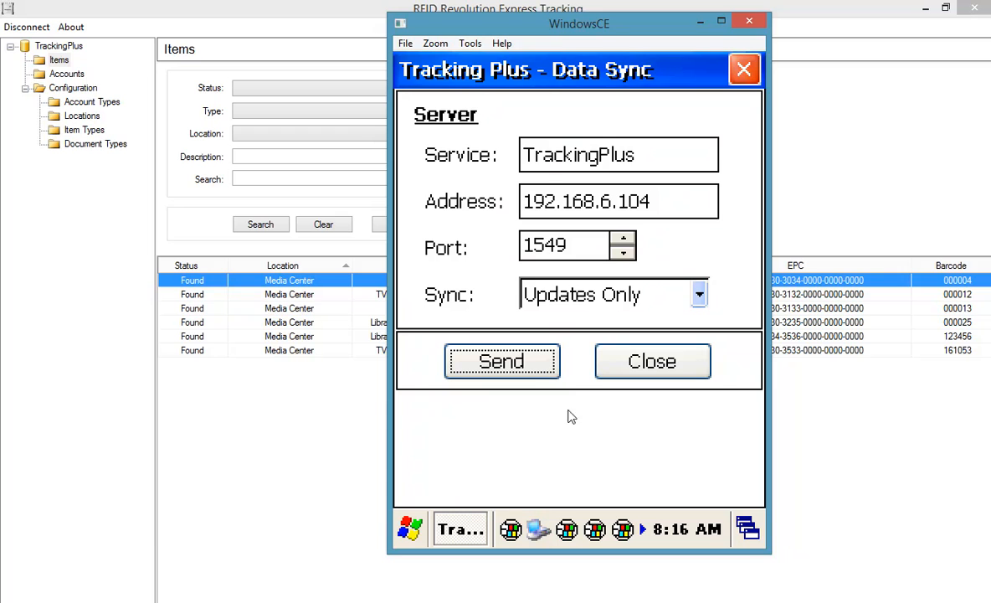
{"action": "left_click", "coordinate": [670, 205]}
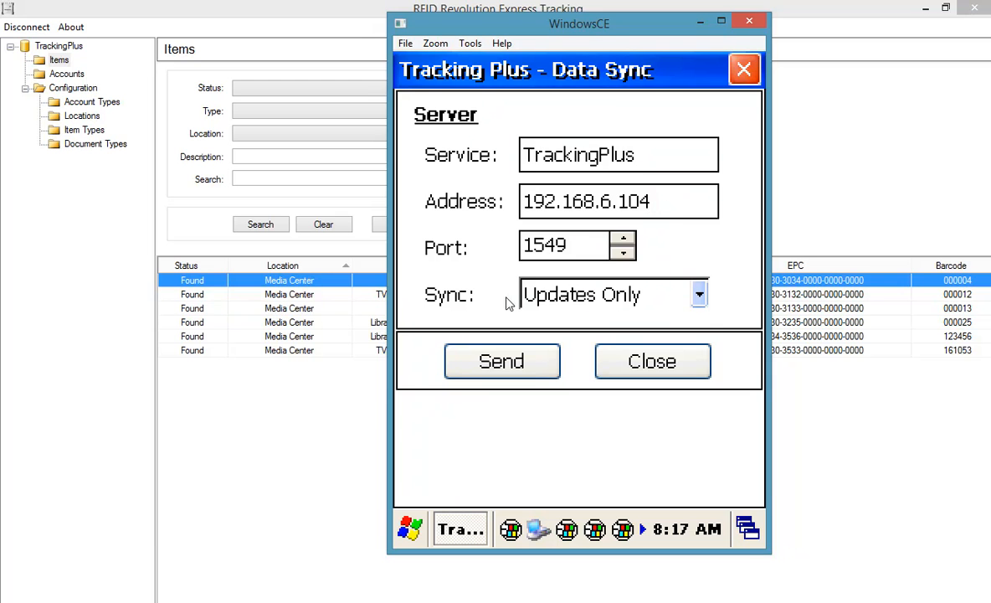
{"action": "left_click", "coordinate": [700, 295]}
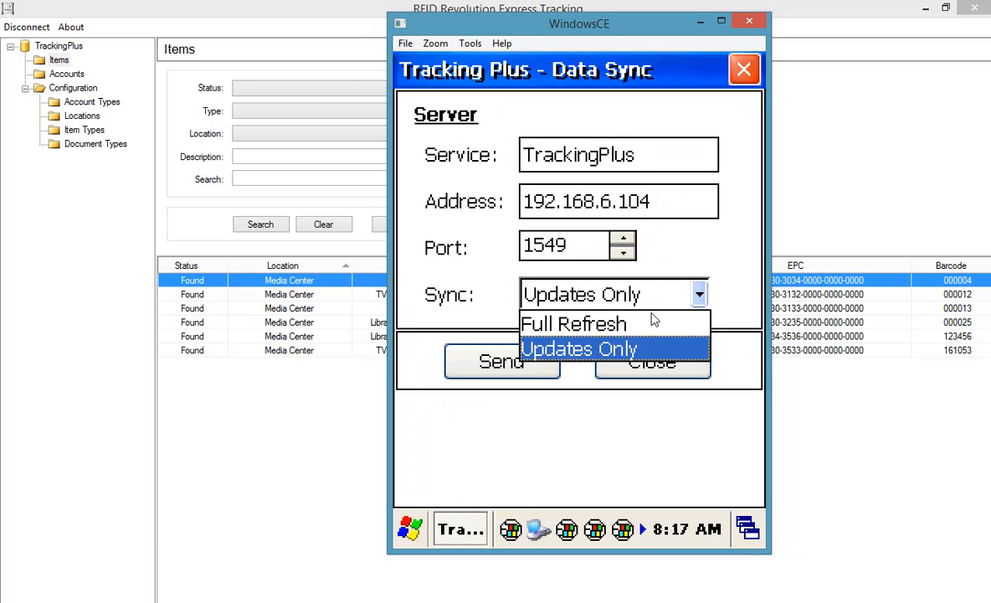
{"action": "left_click", "coordinate": [729, 279]}
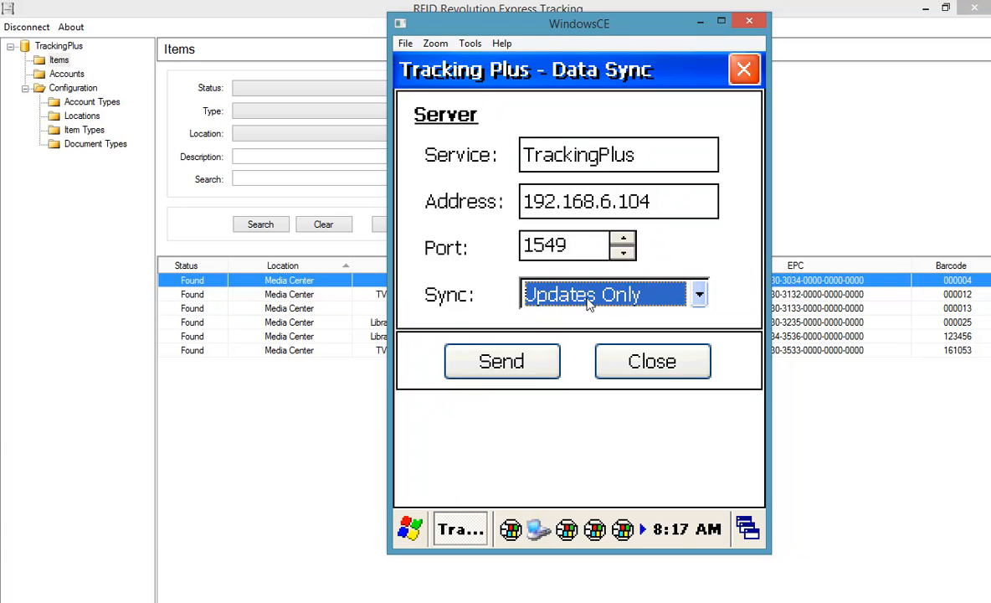
{"action": "left_click", "coordinate": [505, 368]}
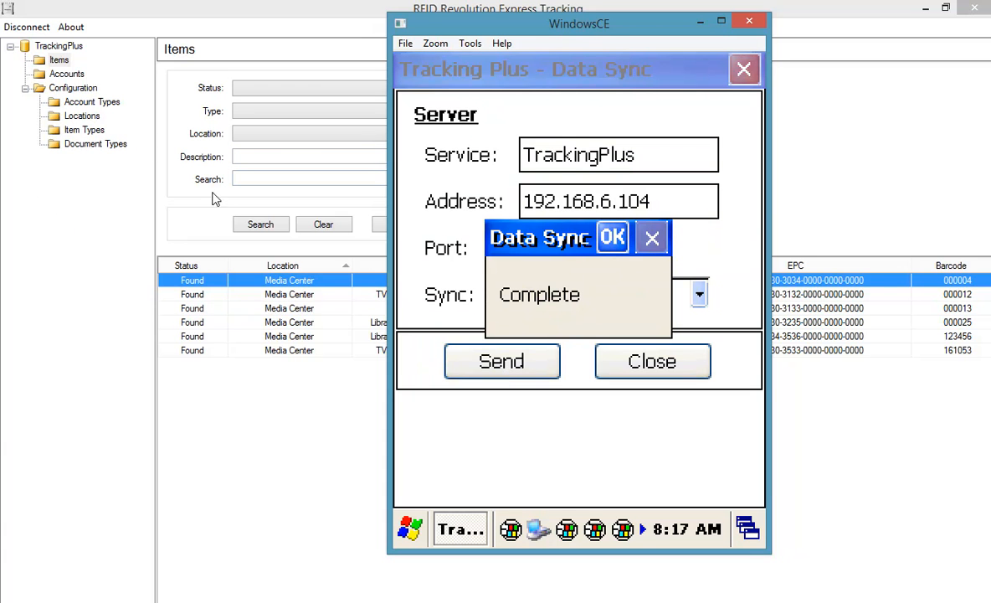
{"action": "left_click", "coordinate": [611, 240]}
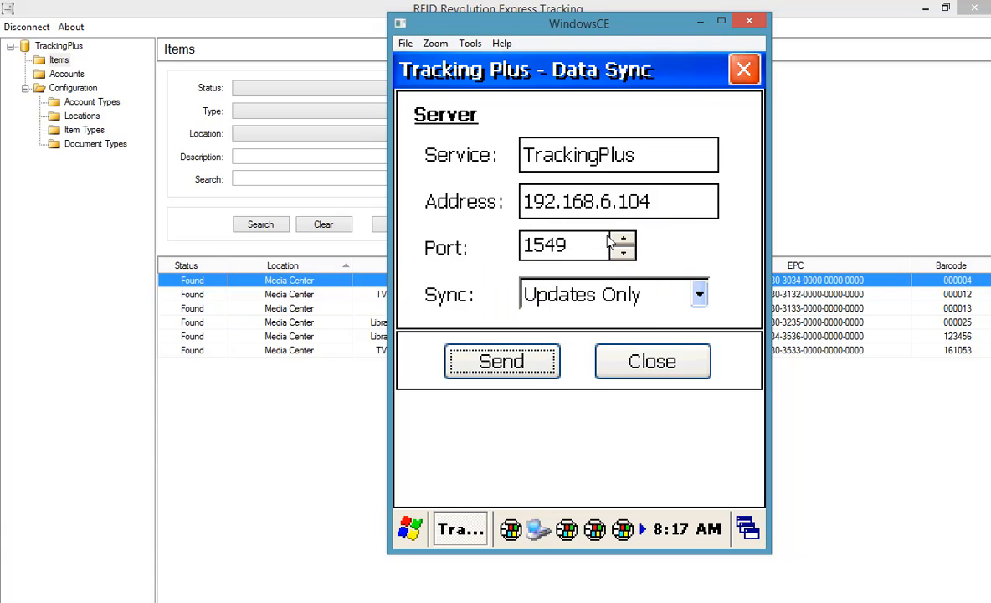
{"action": "left_click", "coordinate": [667, 369]}
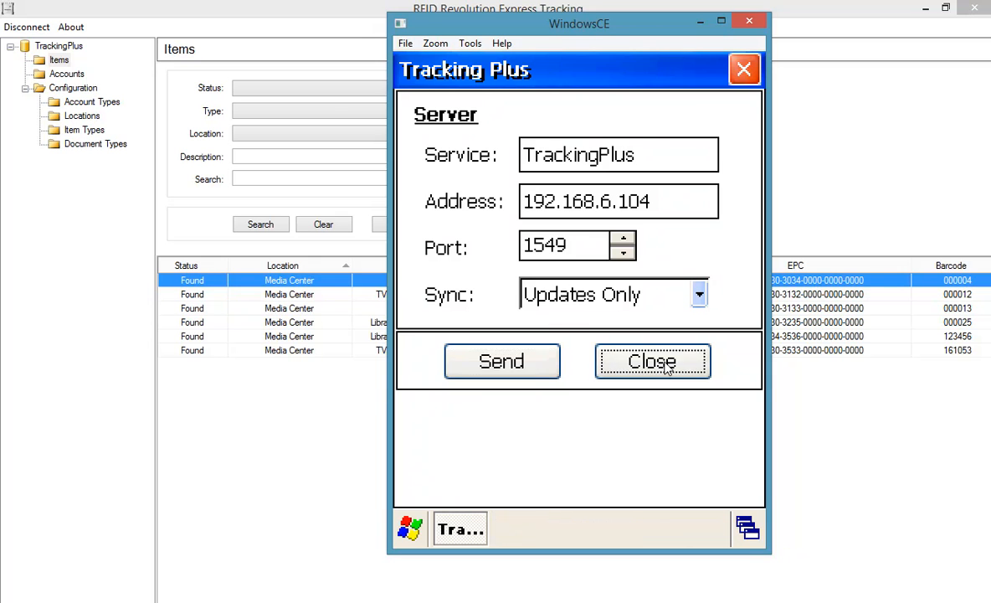
Check the handheld's Add Item location list for Room 101, select it, and leave without adding an item.
{"action": "left_click", "coordinate": [474, 422]}
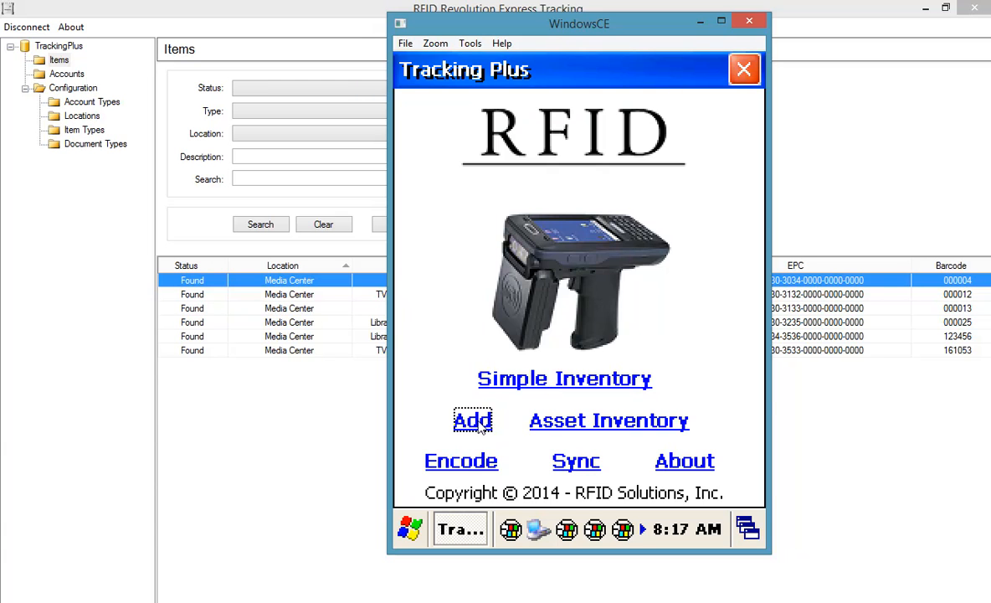
{"action": "left_click", "coordinate": [740, 144]}
{"action": "left_click", "coordinate": [740, 144]}
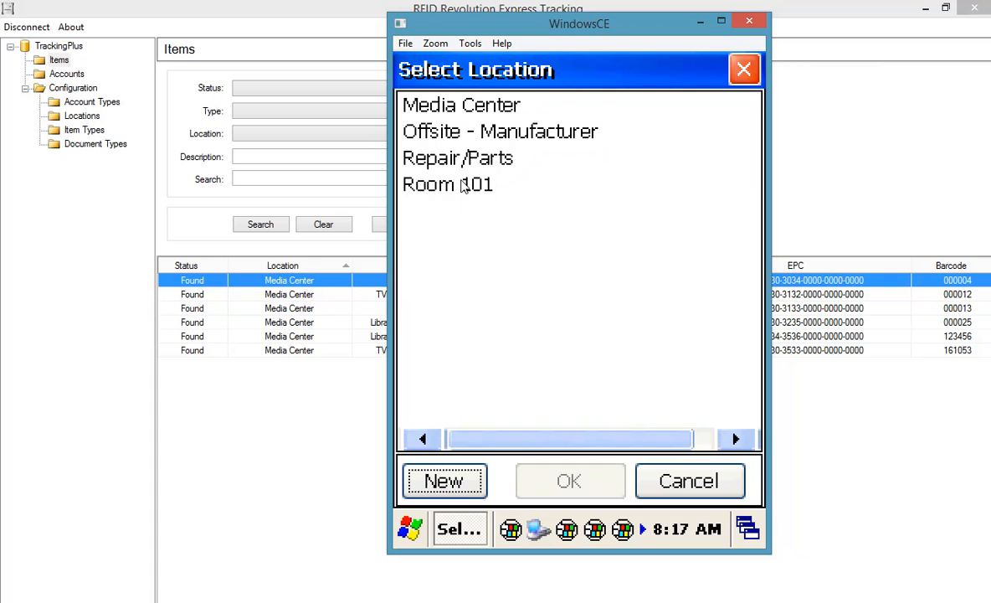
{"action": "left_click", "coordinate": [461, 185]}
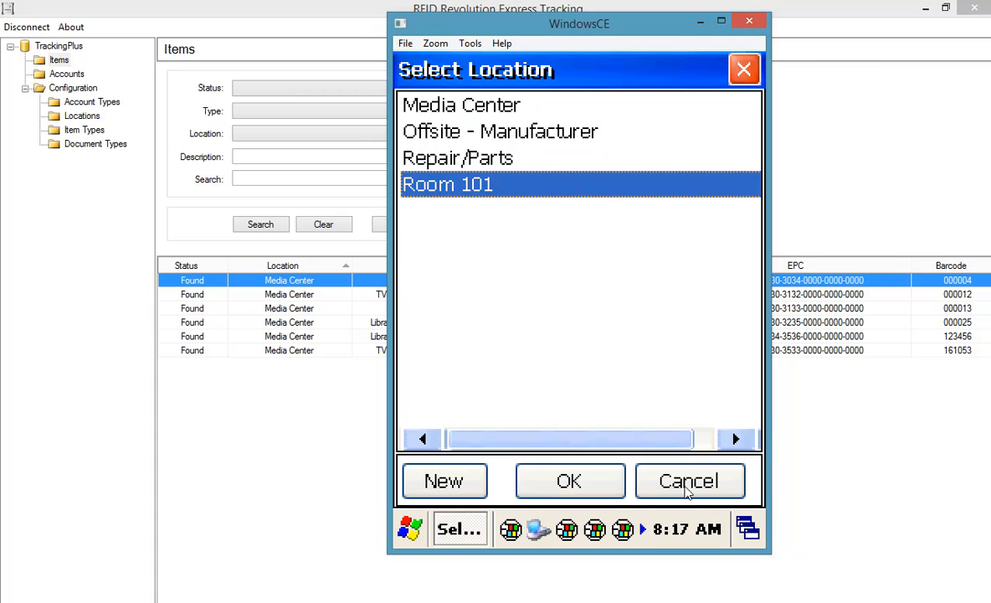
{"action": "left_click", "coordinate": [686, 493]}
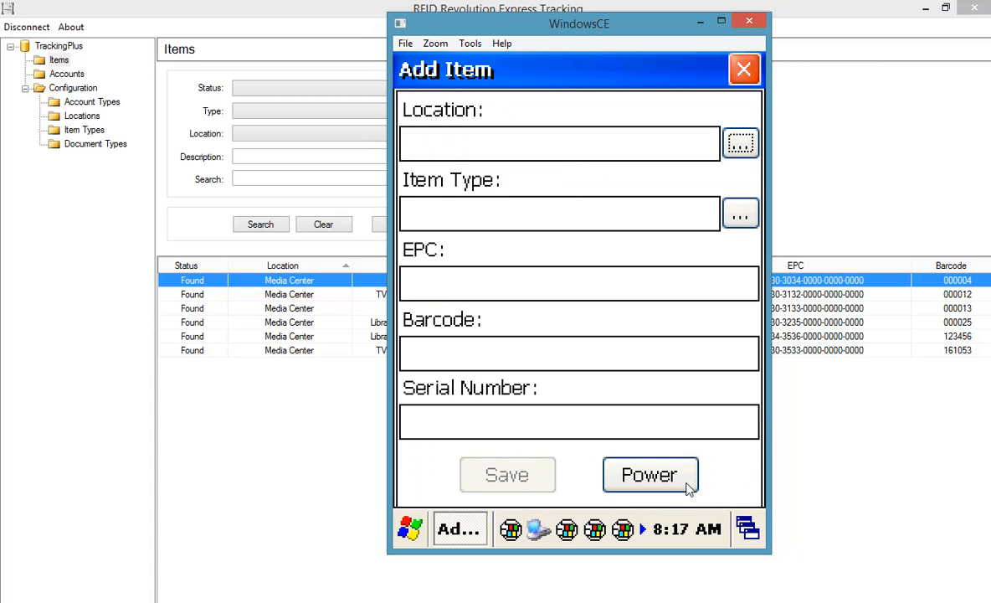
{"action": "left_click", "coordinate": [748, 72]}
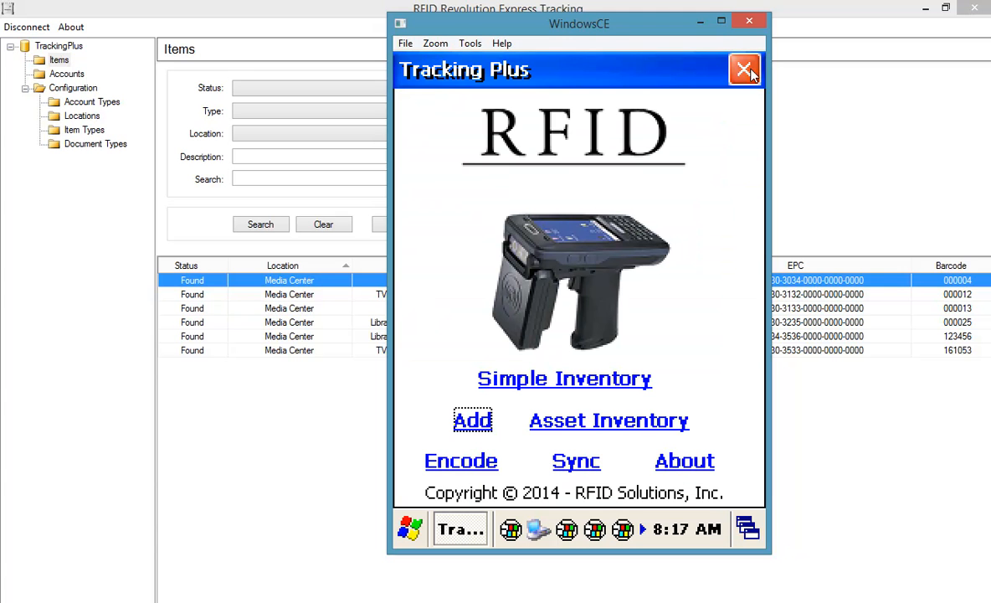
Open the handheld's Asset Inventory, try the Barcode scan mode, and set the mode back to RFID.
{"action": "left_click", "coordinate": [581, 425]}
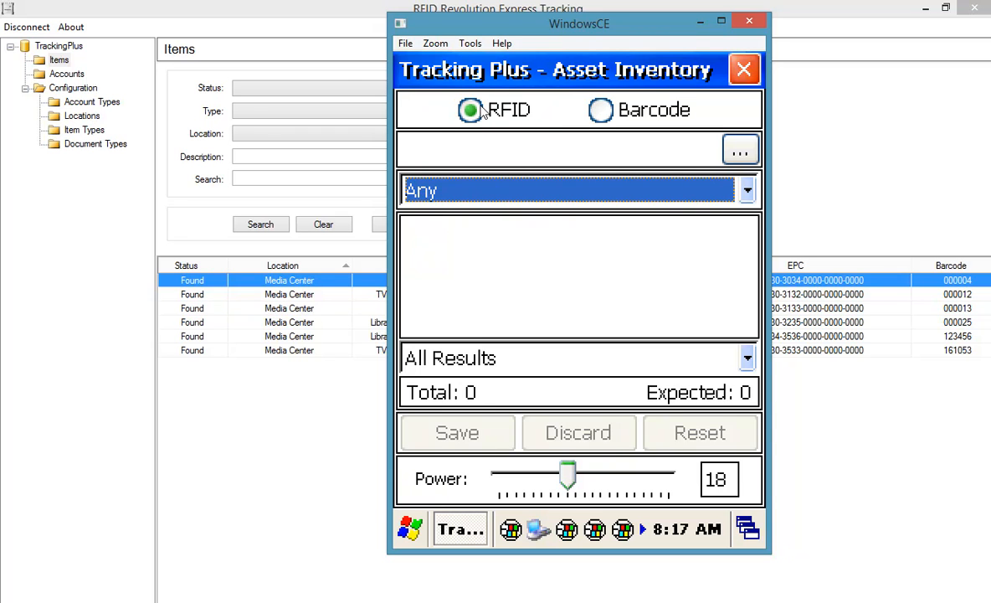
{"action": "left_click", "coordinate": [612, 117]}
{"action": "left_click", "coordinate": [474, 114]}
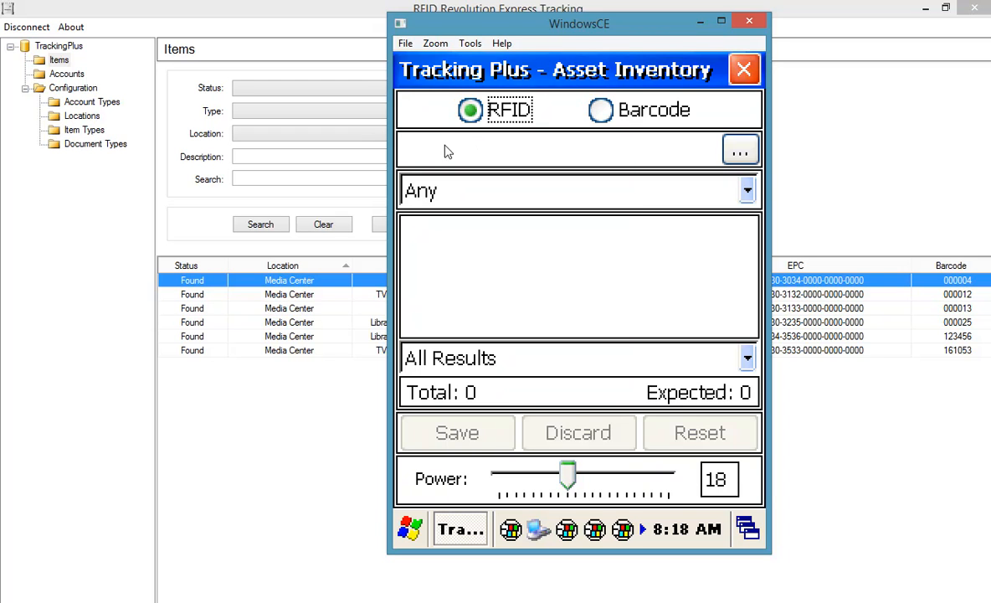
Choose Repair/Parts as the asset inventory location to load its expected items.
{"action": "left_click", "coordinate": [741, 153]}
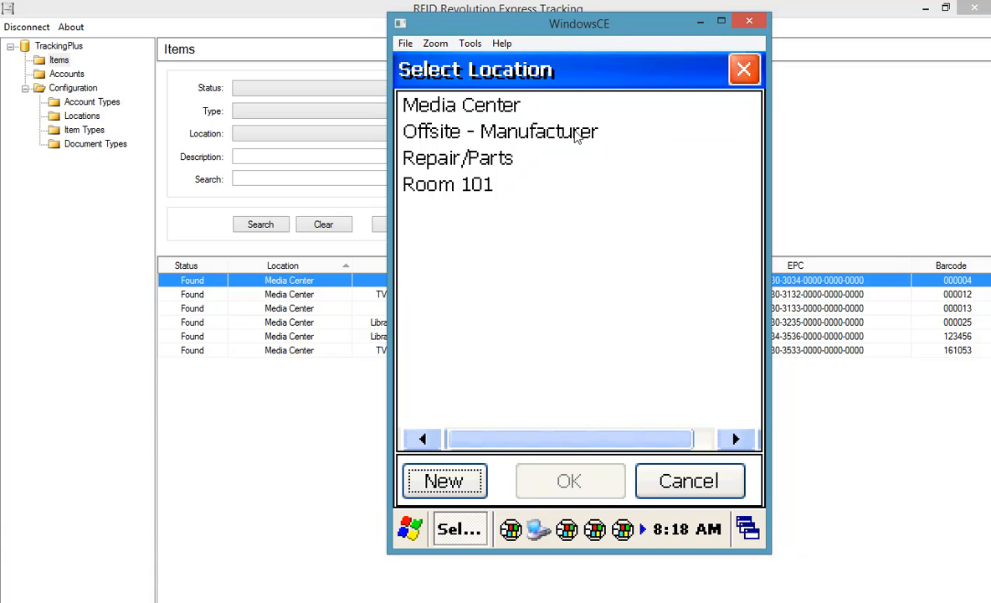
{"action": "left_click", "coordinate": [487, 161]}
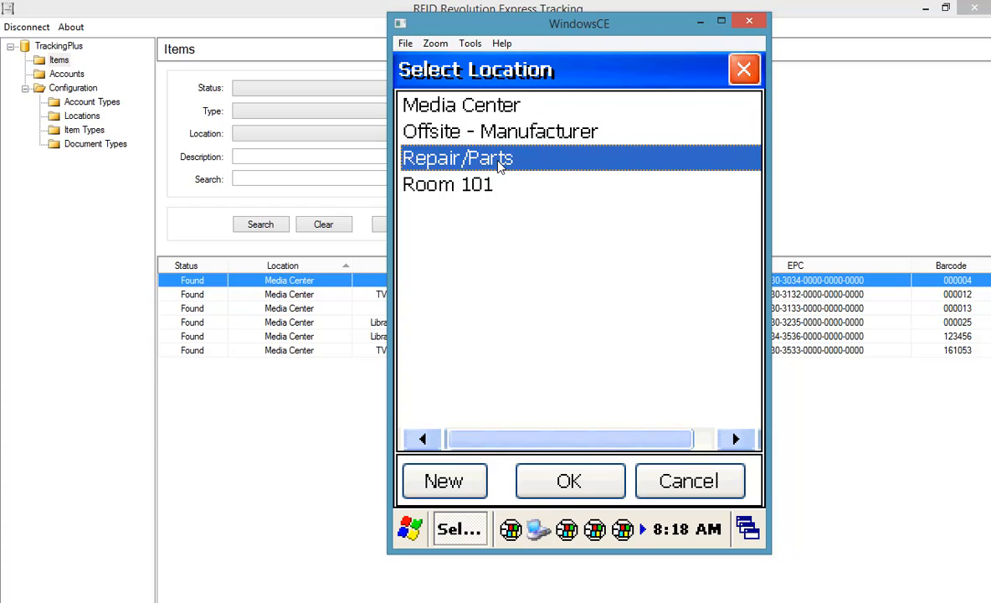
{"action": "left_click", "coordinate": [591, 485]}
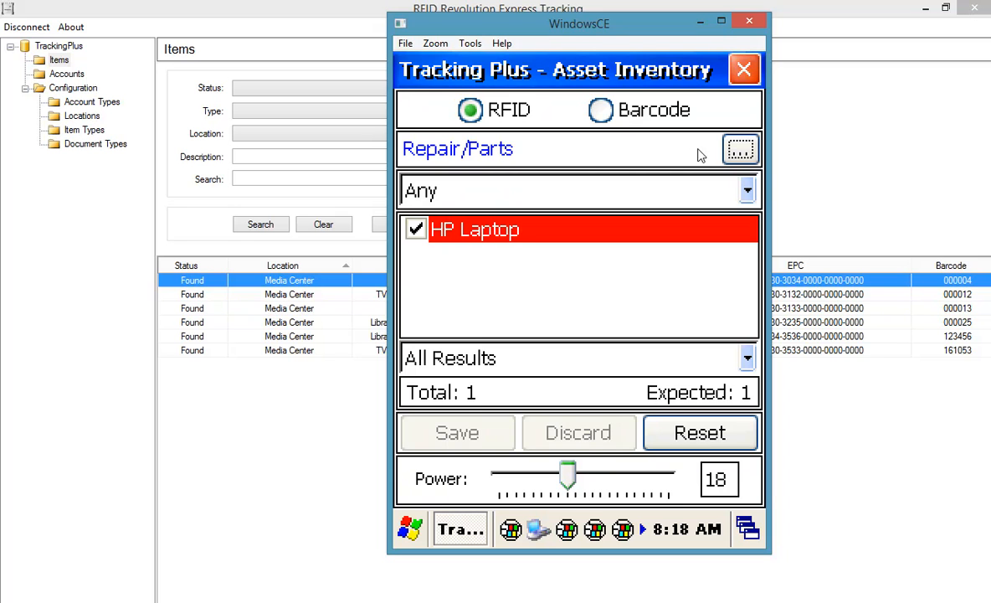
Switch the inventory location to Media Center and review its full list of expected items.
{"action": "left_click", "coordinate": [740, 149]}
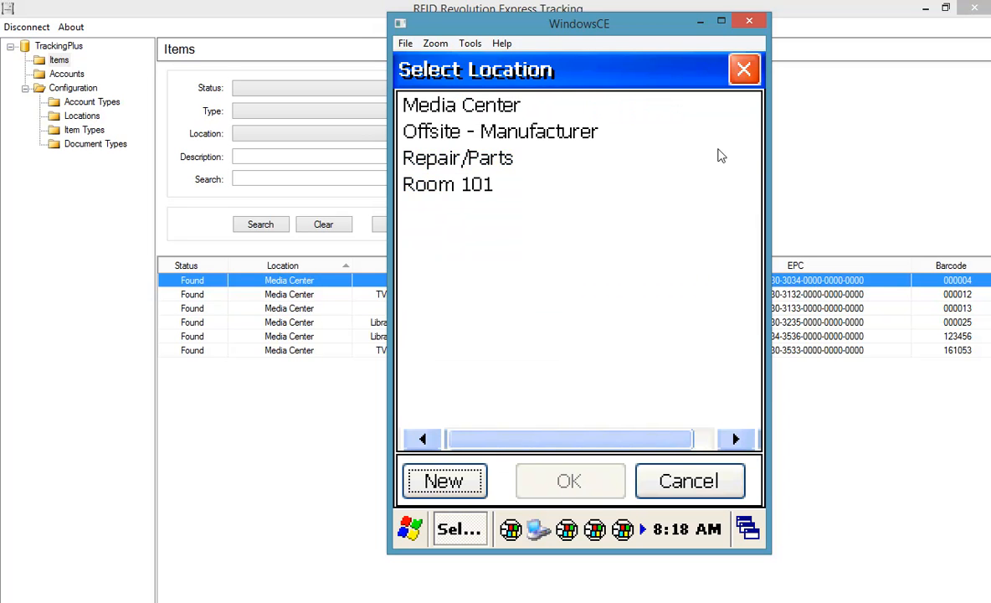
{"action": "left_click", "coordinate": [492, 113]}
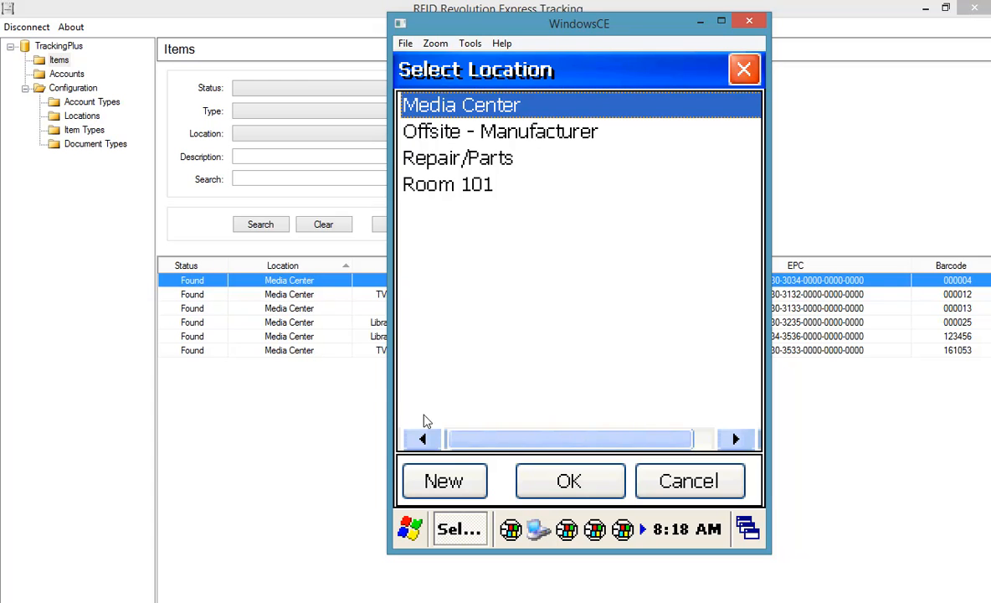
{"action": "left_click", "coordinate": [573, 486]}
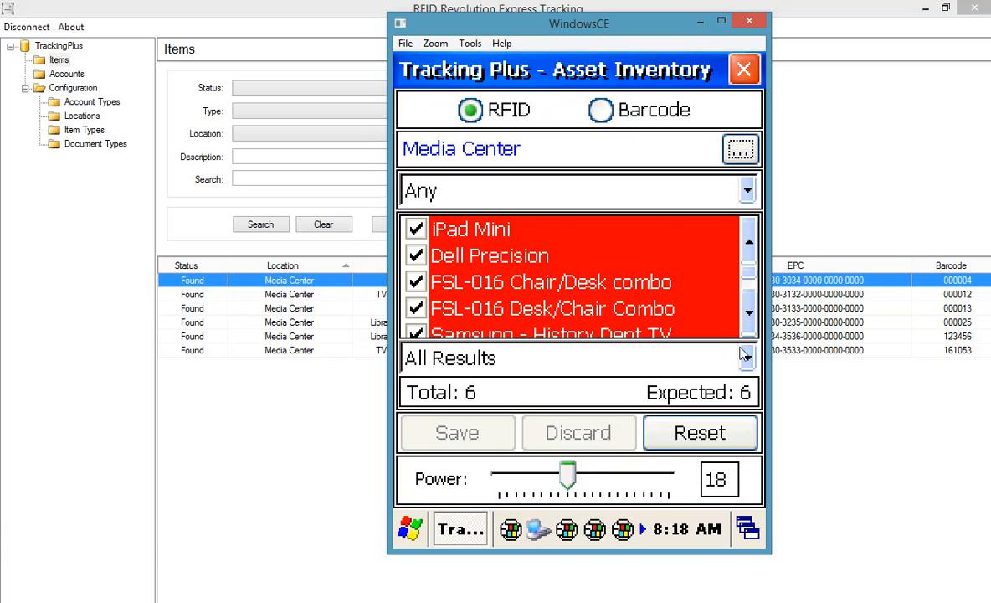
{"action": "left_click", "coordinate": [749, 316]}
{"action": "left_click", "coordinate": [749, 317]}
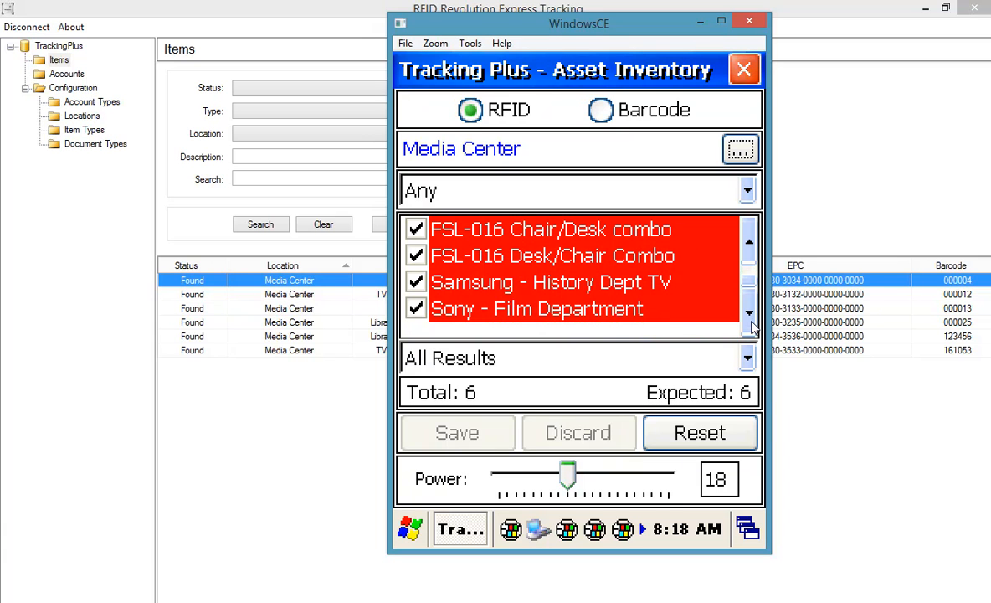
{"action": "left_click", "coordinate": [749, 242]}
{"action": "left_click", "coordinate": [749, 242]}
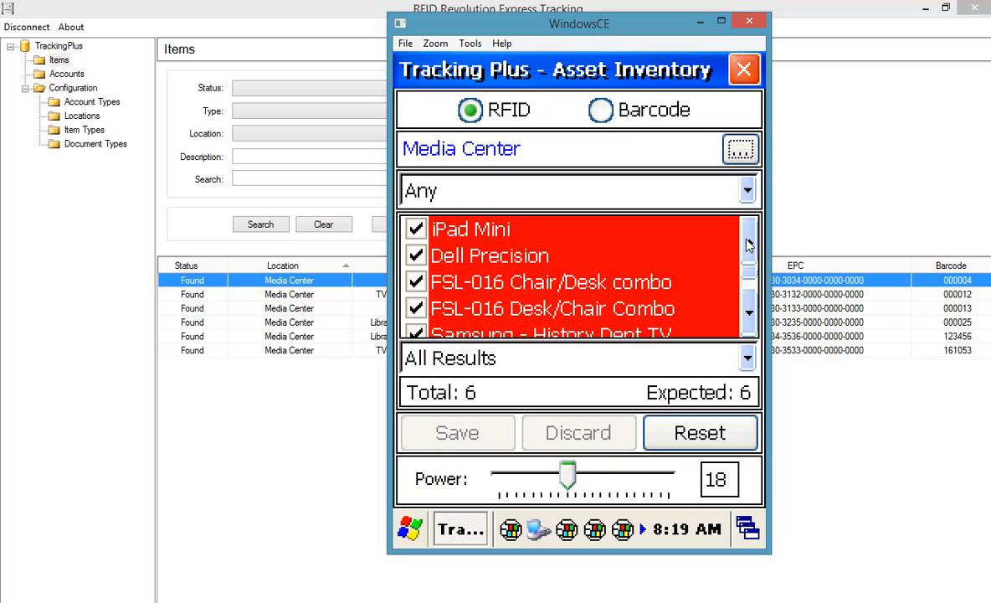
Set the inventory location back to Repair/Parts, and try reader power 30 before restoring it to 18.
{"action": "left_click", "coordinate": [740, 152]}
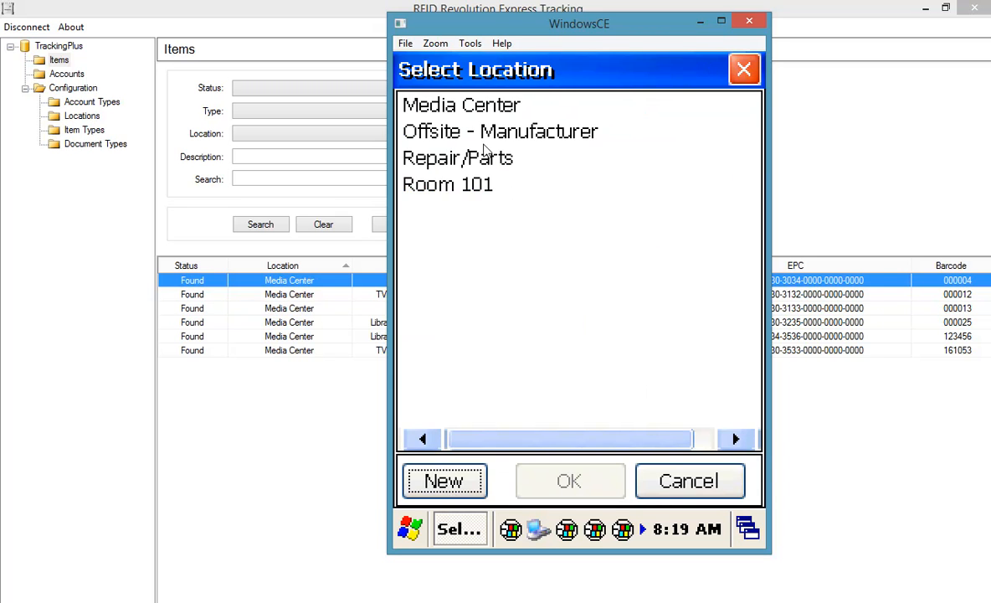
{"action": "left_click", "coordinate": [474, 161]}
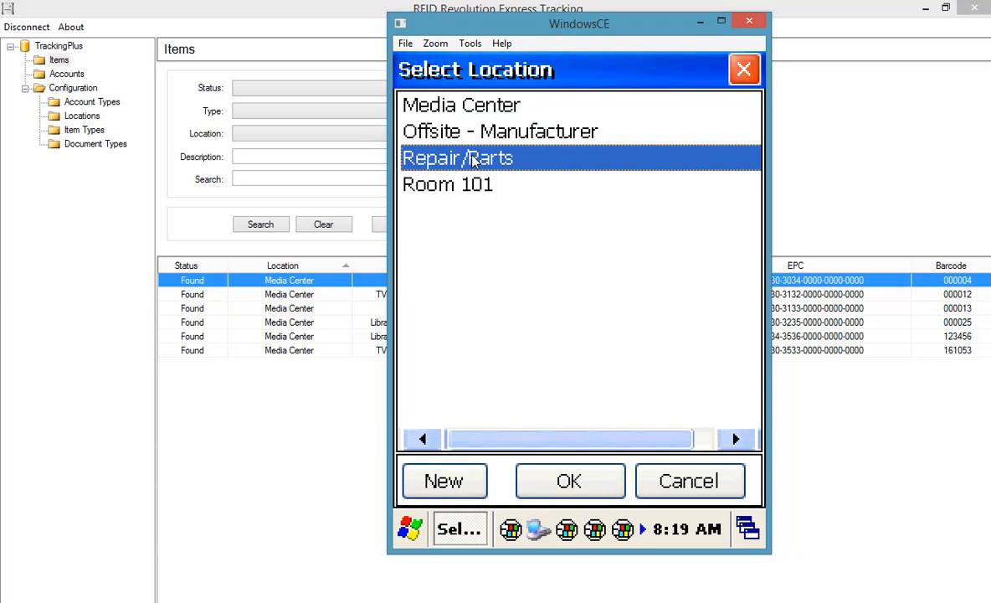
{"action": "left_click", "coordinate": [576, 483]}
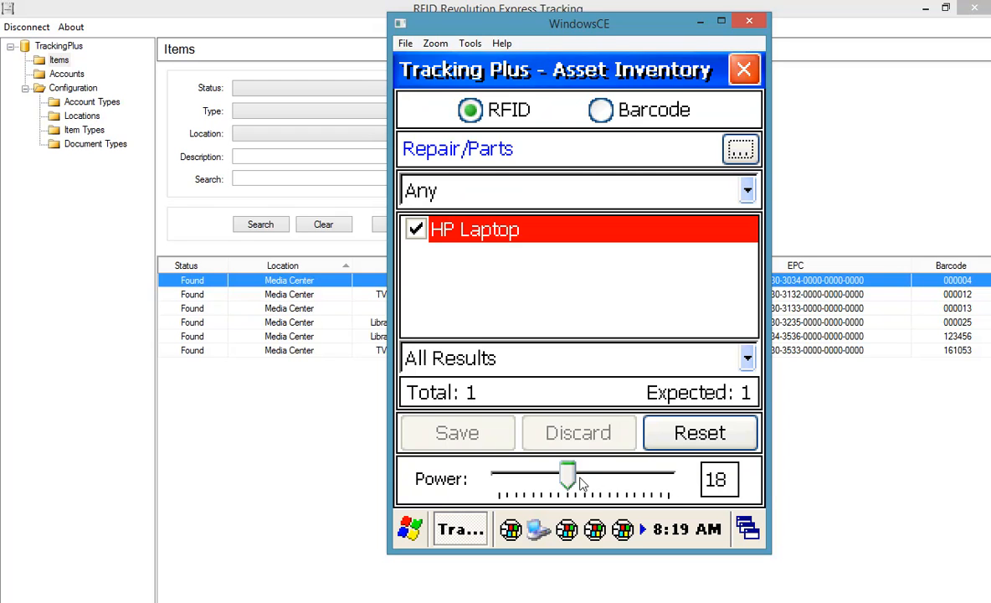
{"action": "left_click", "coordinate": [682, 480]}
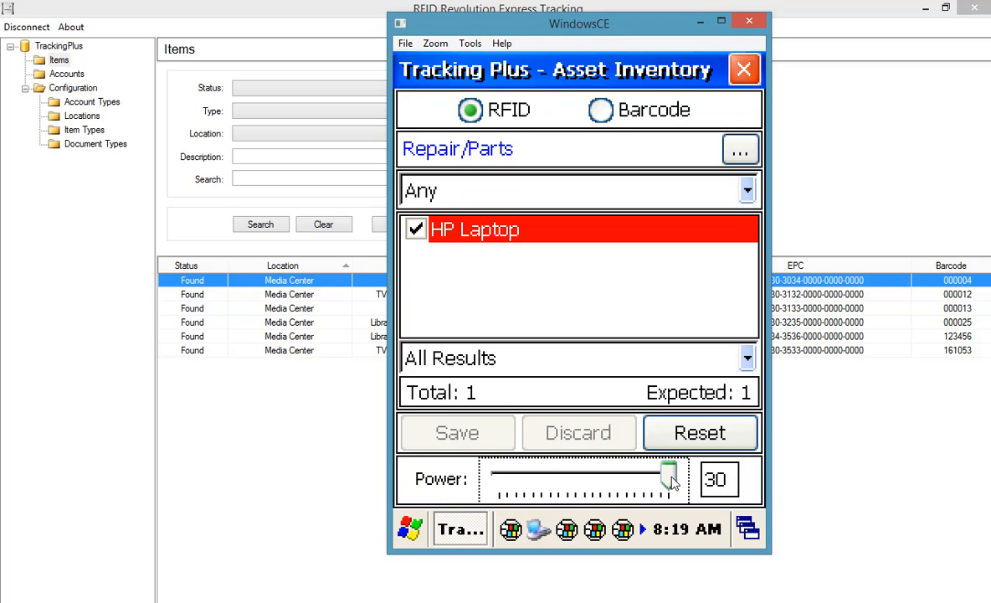
{"action": "left_click_drag", "start_coordinate": [670, 479], "coordinate": [569, 478]}
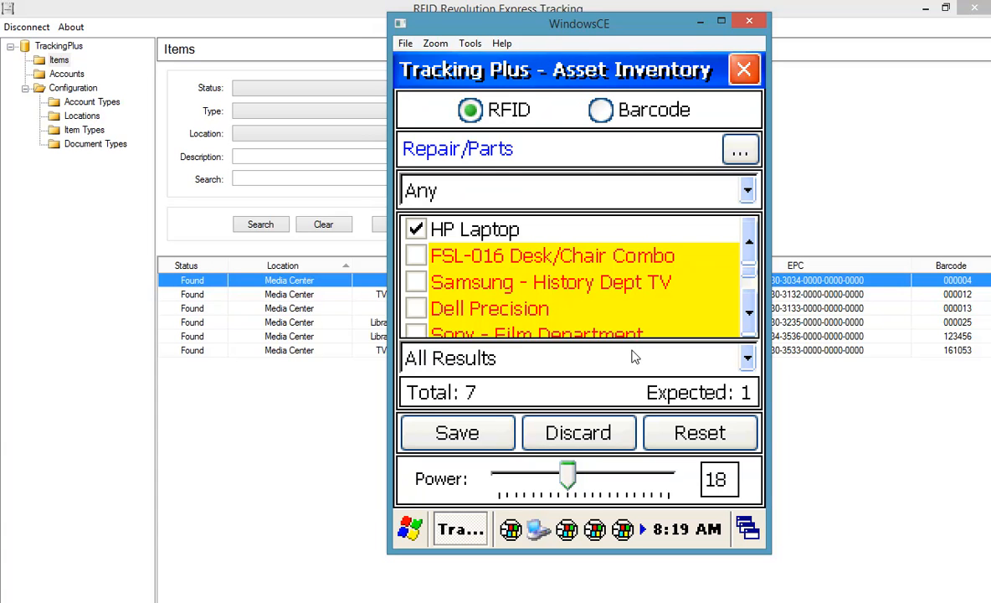
Review the whole list of items scanned in the Repair/Parts inventory, and return to its start.
{"action": "scroll", "coordinate": [748, 325], "scroll_direction": "down", "scroll_amount": 3}
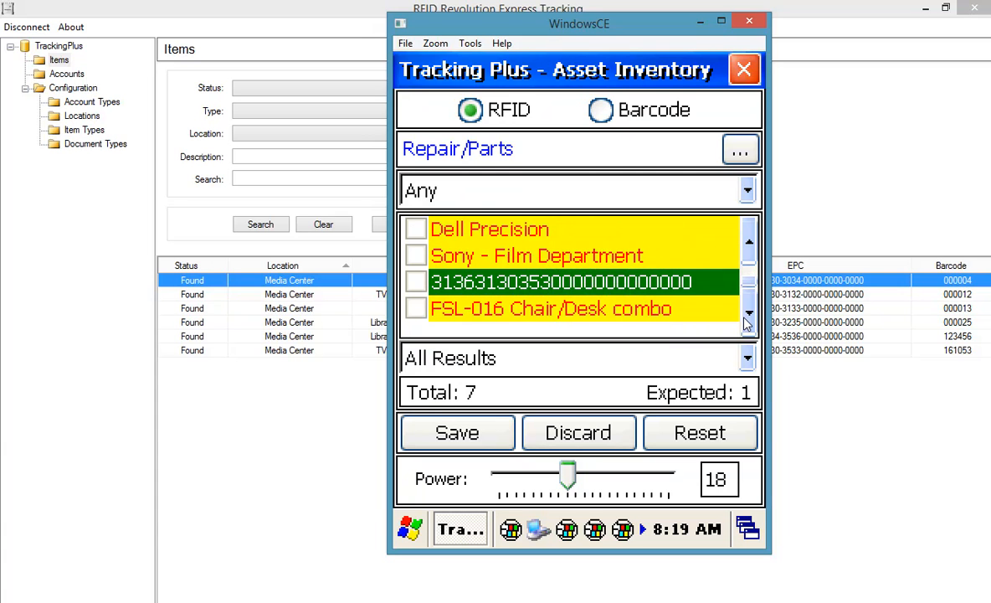
{"action": "left_click", "coordinate": [749, 242]}
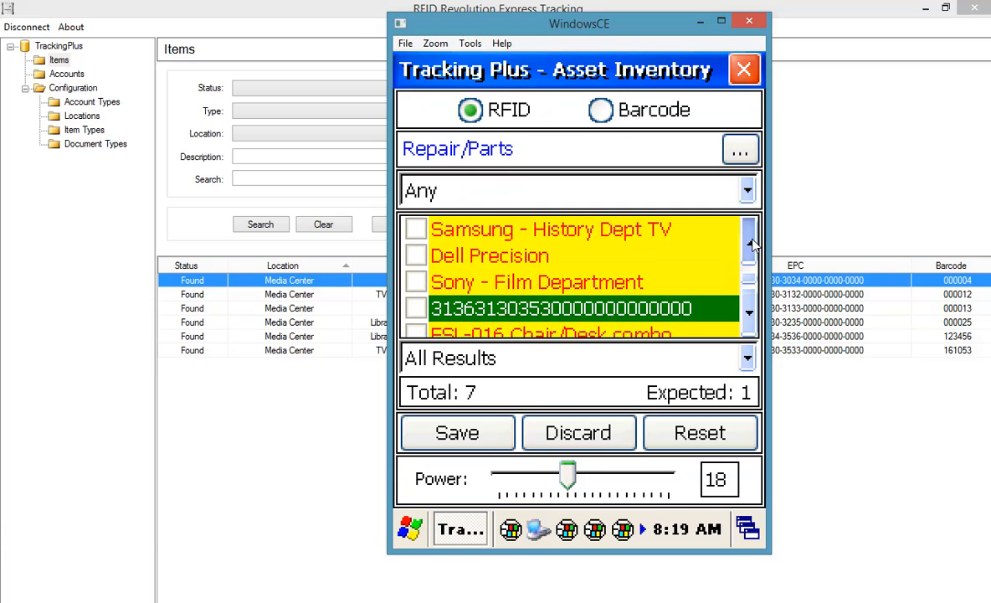
{"action": "left_click", "coordinate": [753, 245]}
{"action": "left_click", "coordinate": [752, 244]}
{"action": "left_click", "coordinate": [753, 244]}
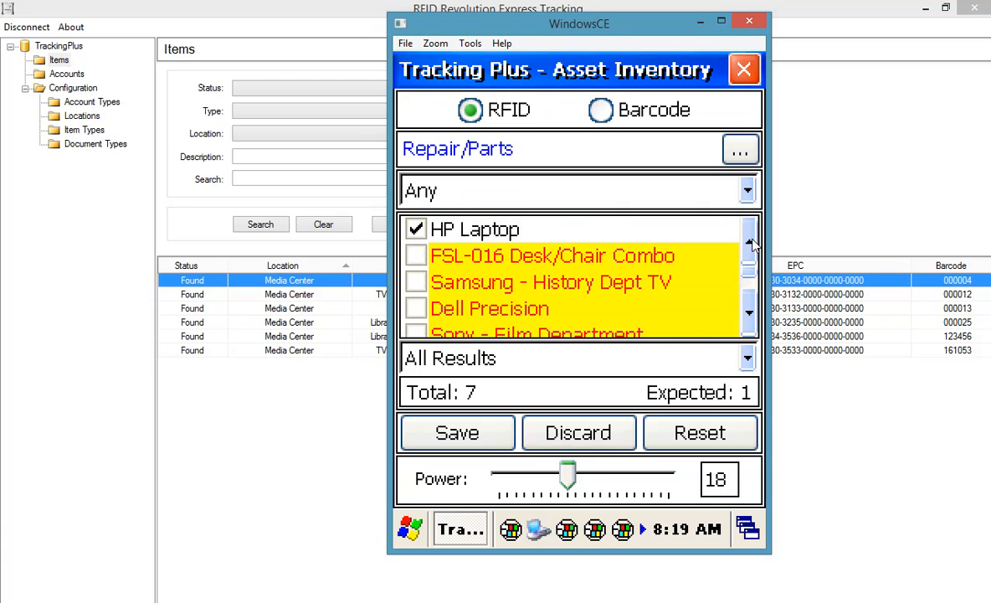
Filter the scanned items by the Laptop type and by the iPad type, and set the type filter back to Any.
{"action": "left_click", "coordinate": [751, 193]}
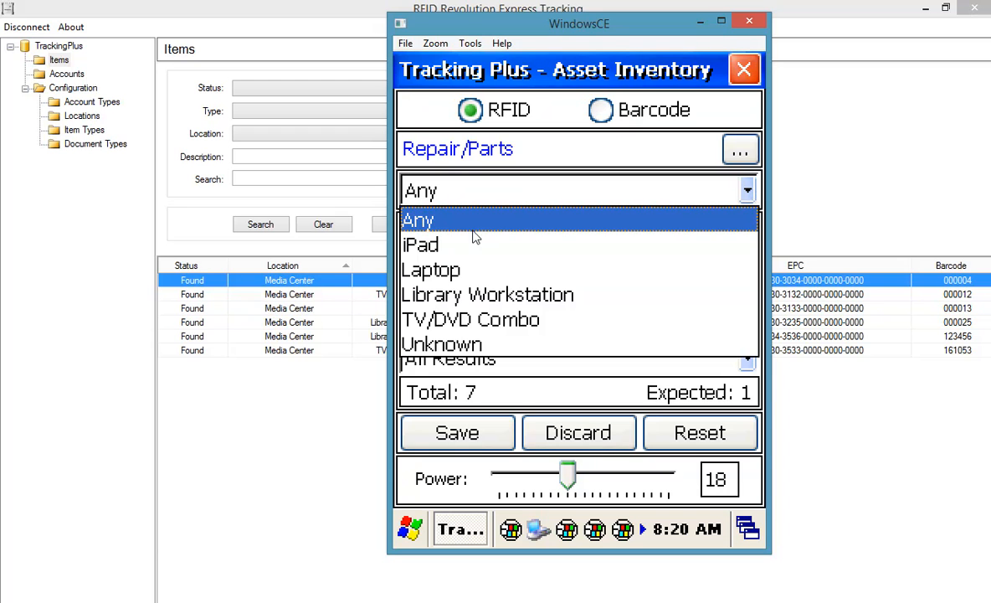
{"action": "left_click", "coordinate": [447, 276]}
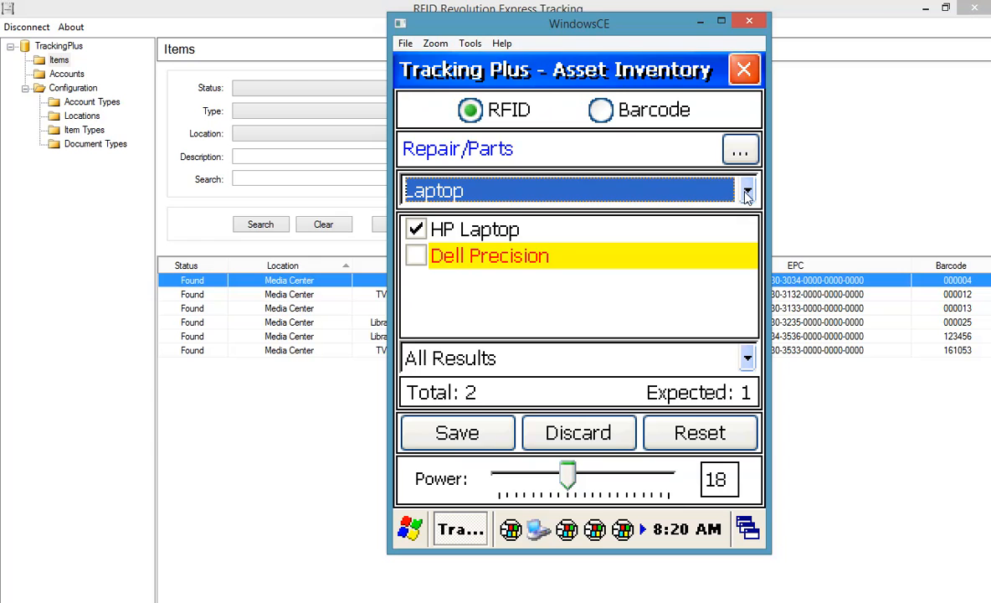
{"action": "left_click", "coordinate": [682, 188]}
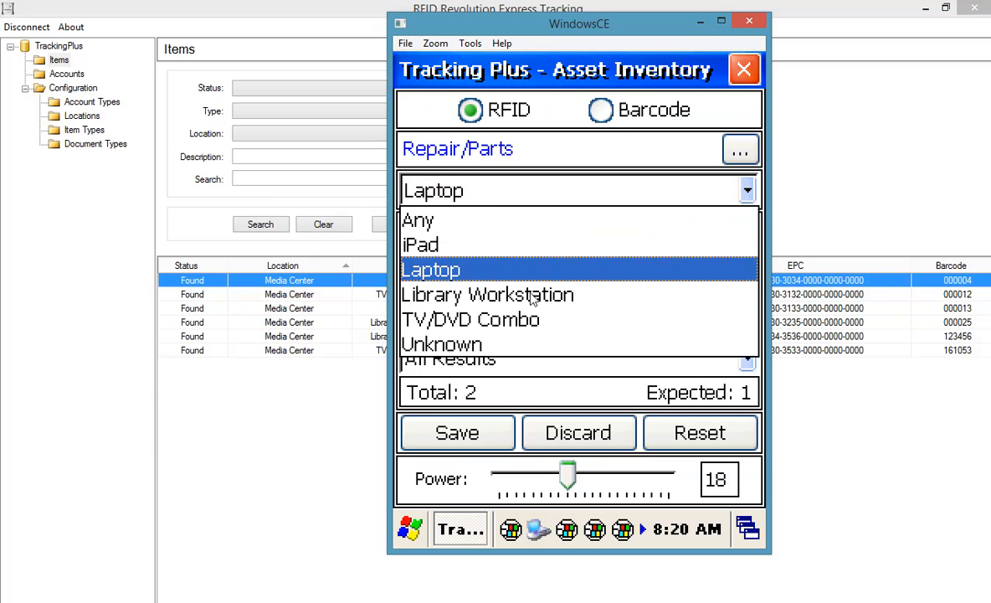
{"action": "left_click", "coordinate": [407, 236]}
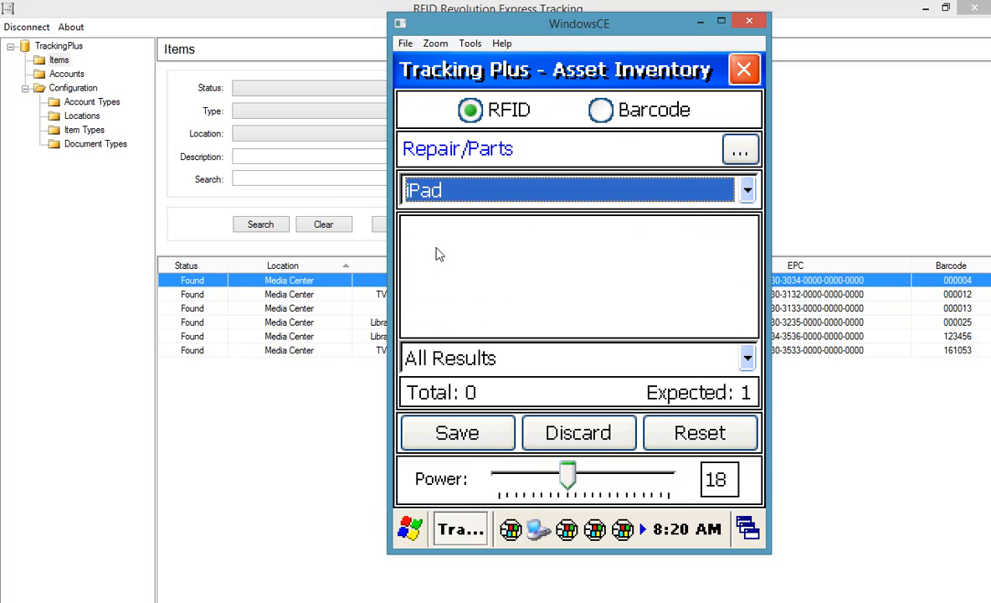
{"action": "left_click", "coordinate": [690, 187]}
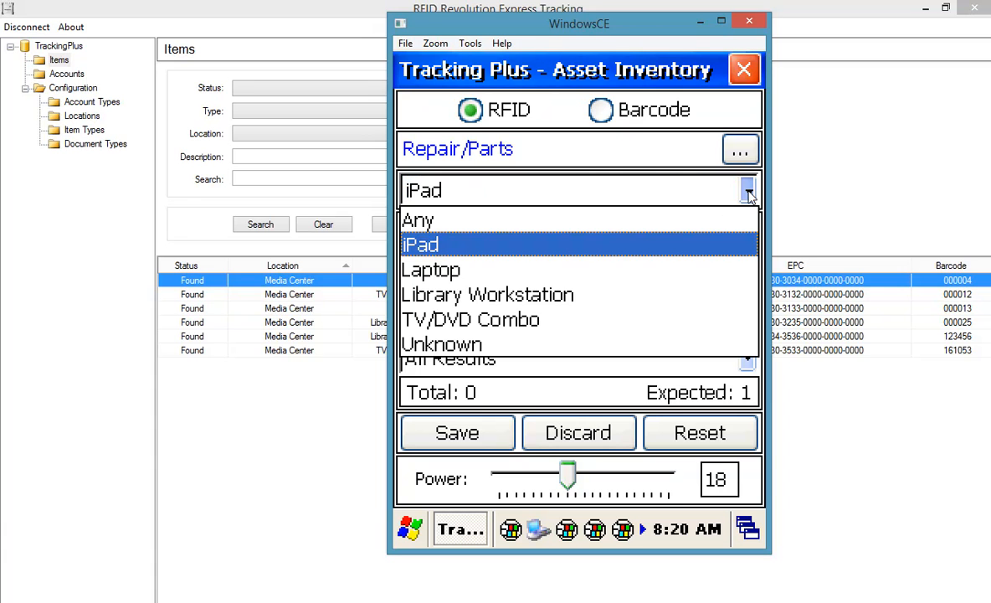
{"action": "left_click", "coordinate": [479, 220]}
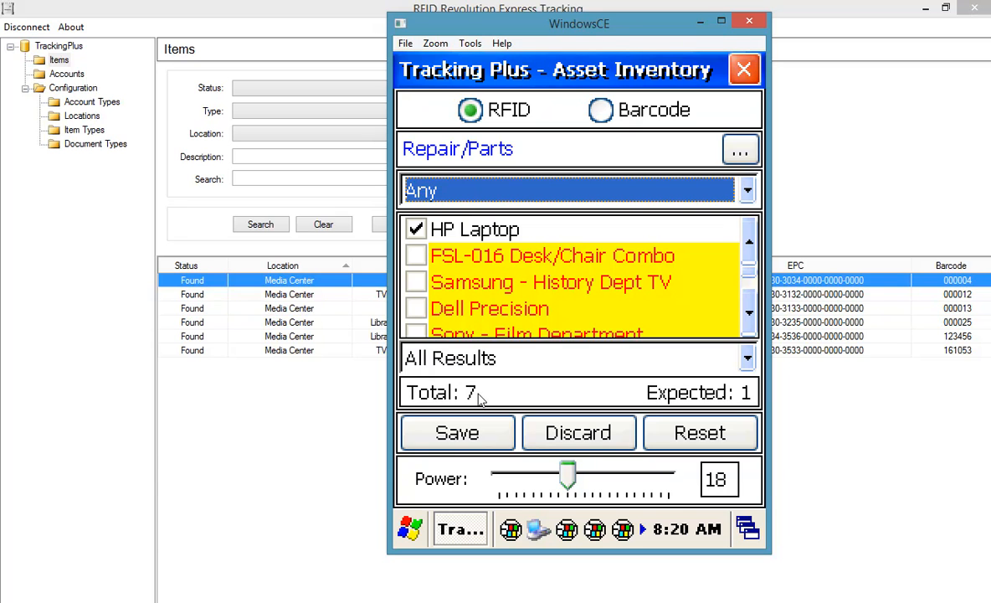
Filter the inventory results by Found, and switch the result filter to Missing.
{"action": "left_click", "coordinate": [748, 360]}
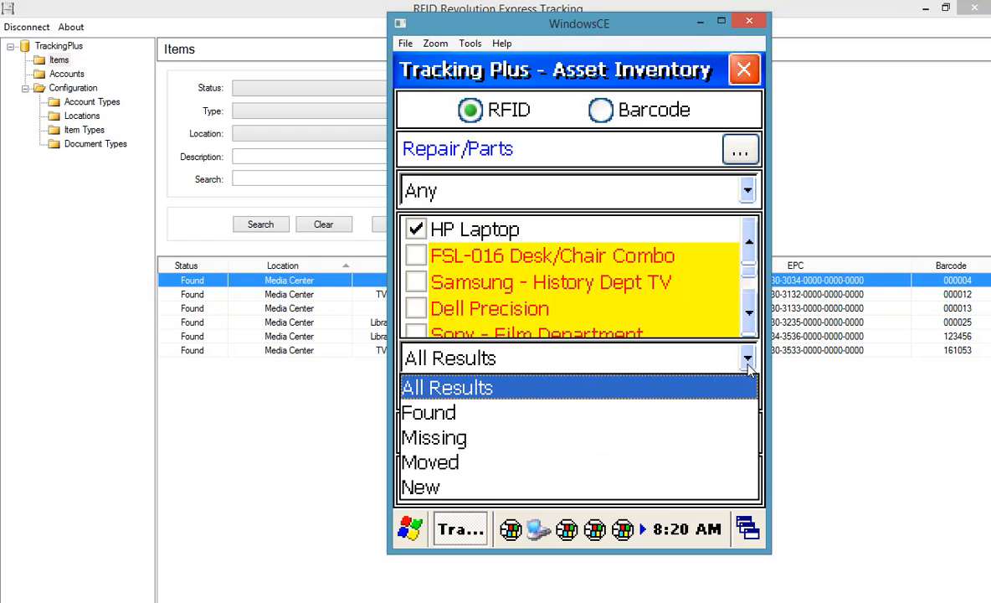
{"action": "left_click", "coordinate": [442, 417]}
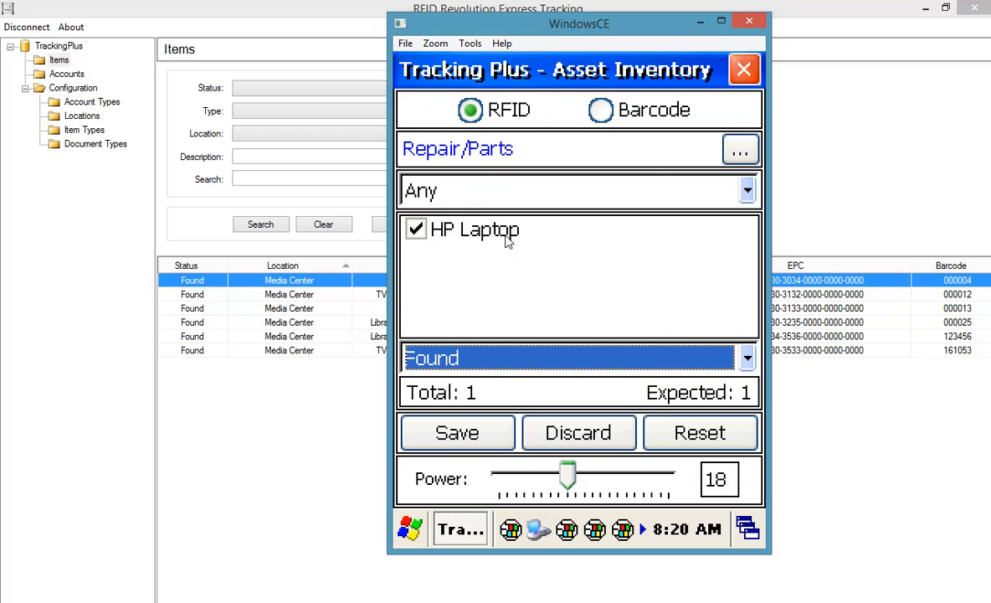
{"action": "left_click", "coordinate": [730, 359]}
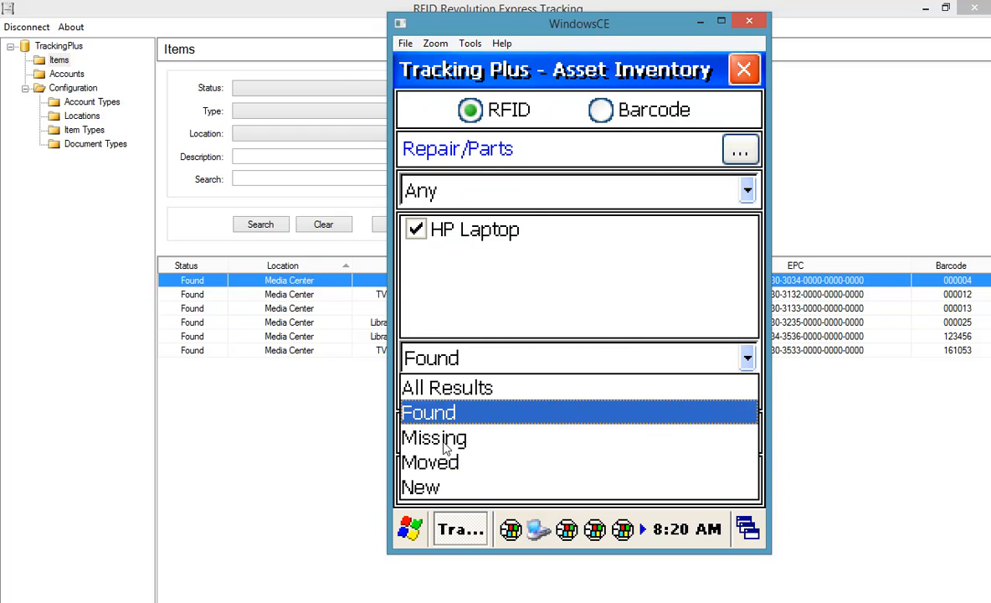
{"action": "left_click", "coordinate": [419, 437]}
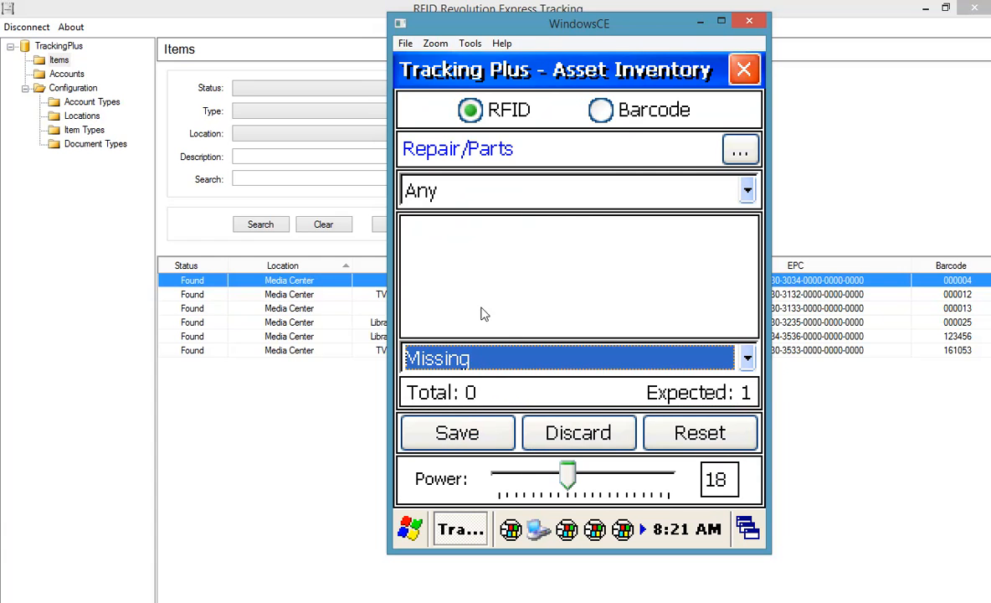
Filter the inventory results to Moved and tick every listed item, from FSL-016 Desk/Chair Combo through FSL-016 Chair/Desk combo.
{"action": "left_click", "coordinate": [748, 355]}
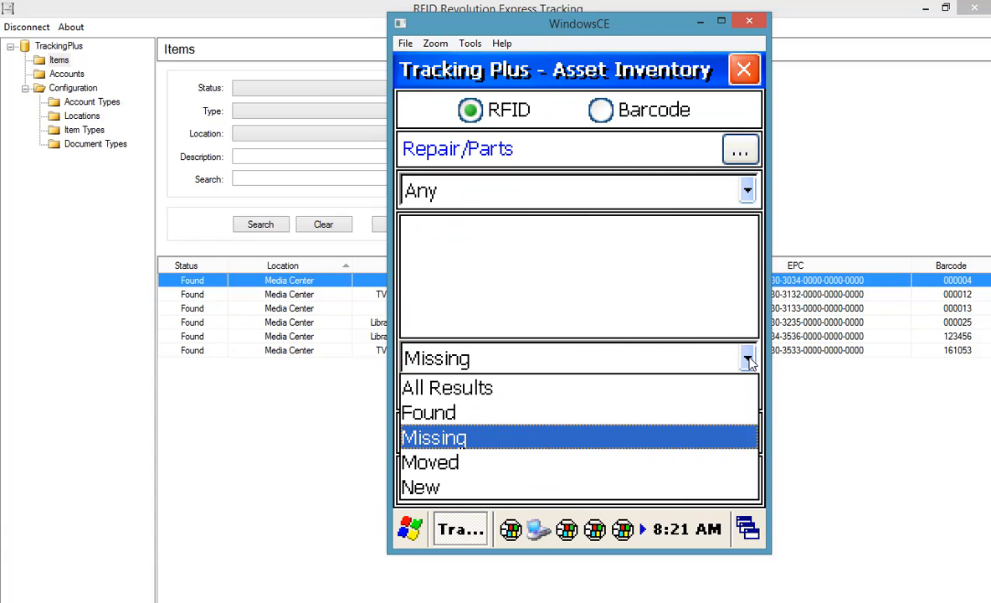
{"action": "left_click", "coordinate": [430, 463]}
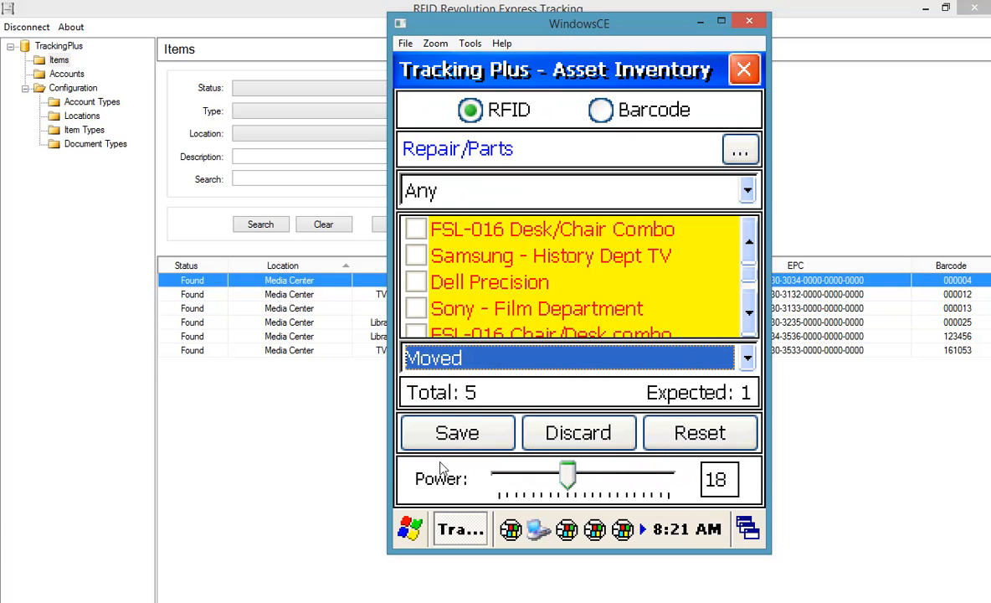
{"action": "left_click", "coordinate": [749, 313]}
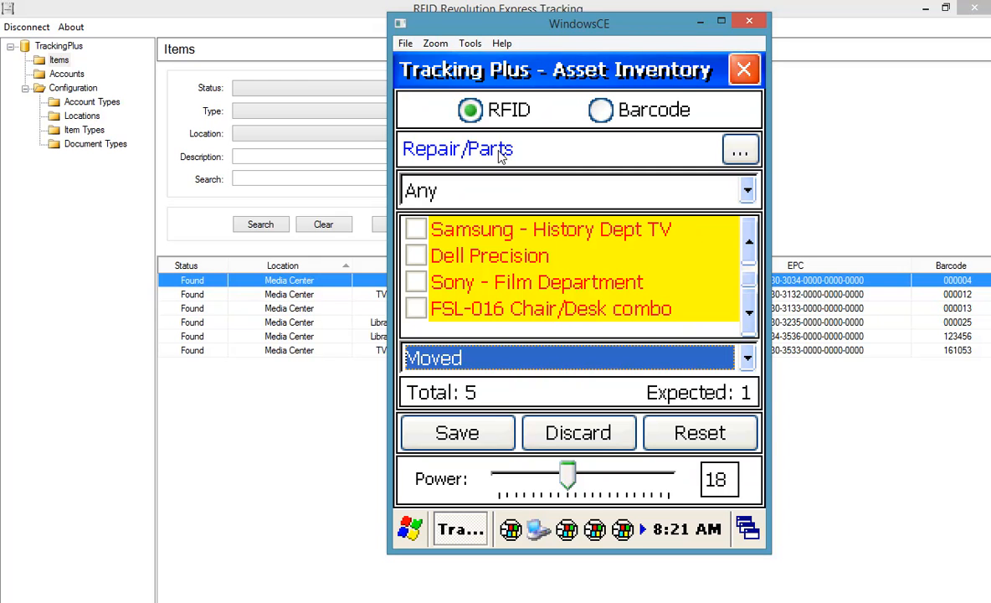
{"action": "left_click", "coordinate": [749, 243]}
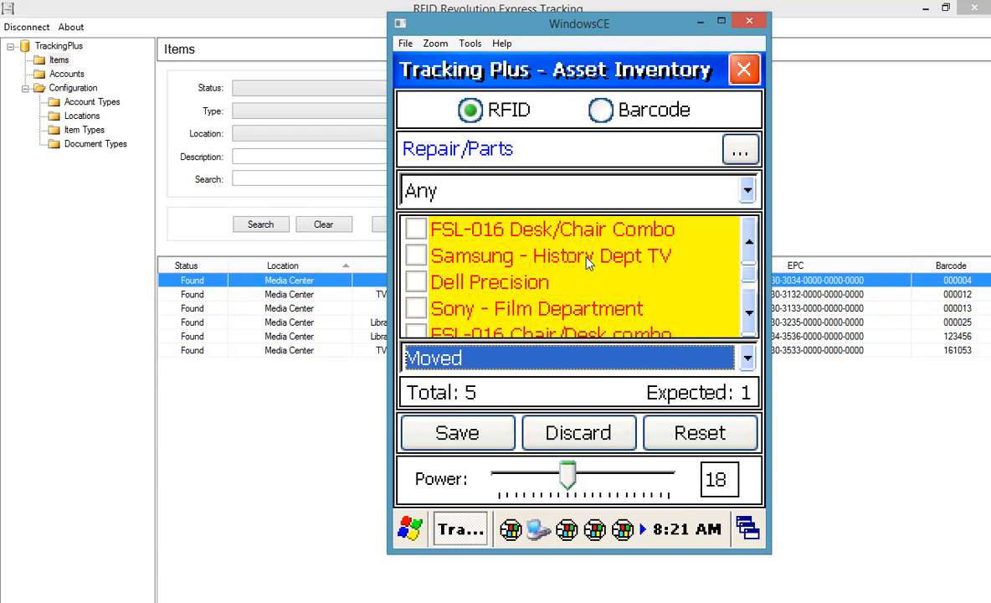
{"action": "left_click", "coordinate": [416, 229]}
{"action": "left_click", "coordinate": [416, 255]}
{"action": "left_click", "coordinate": [416, 282]}
{"action": "left_click", "coordinate": [416, 308]}
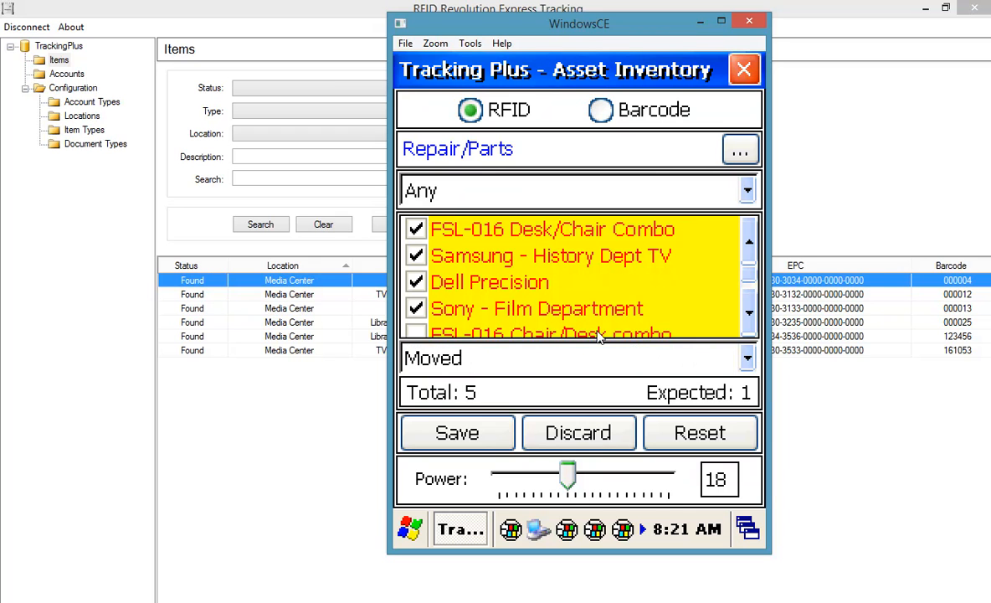
{"action": "left_click", "coordinate": [749, 312]}
{"action": "left_click", "coordinate": [419, 309]}
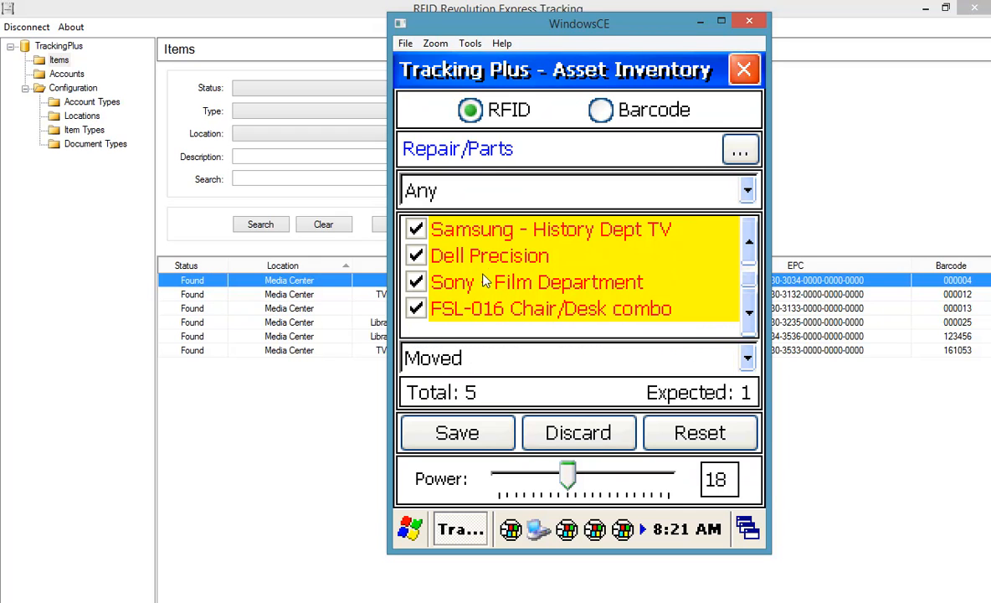
Switch the inventory result filter to New to list only unregistered tags.
{"action": "left_click", "coordinate": [451, 246]}
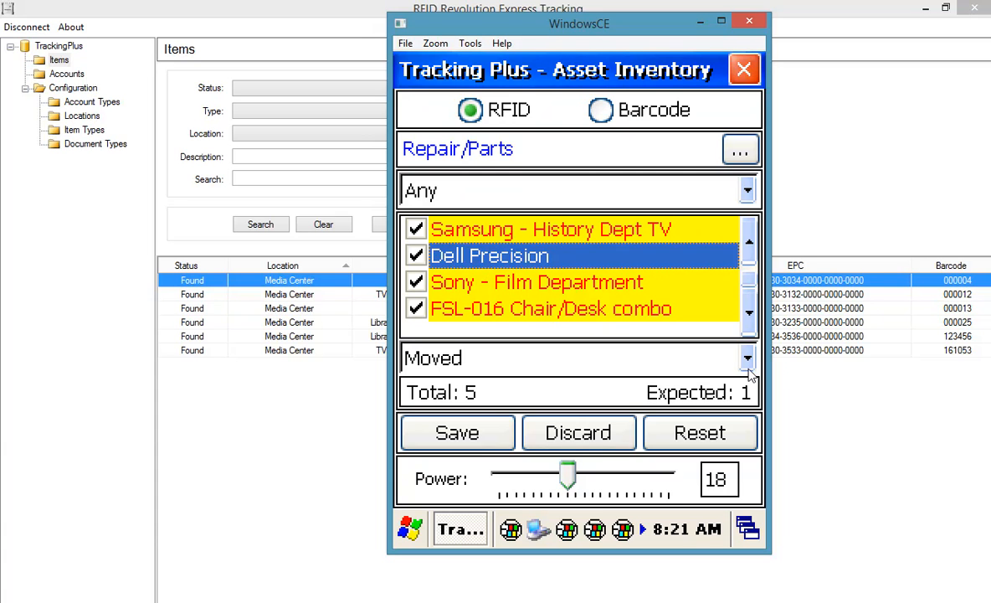
{"action": "left_click", "coordinate": [695, 350]}
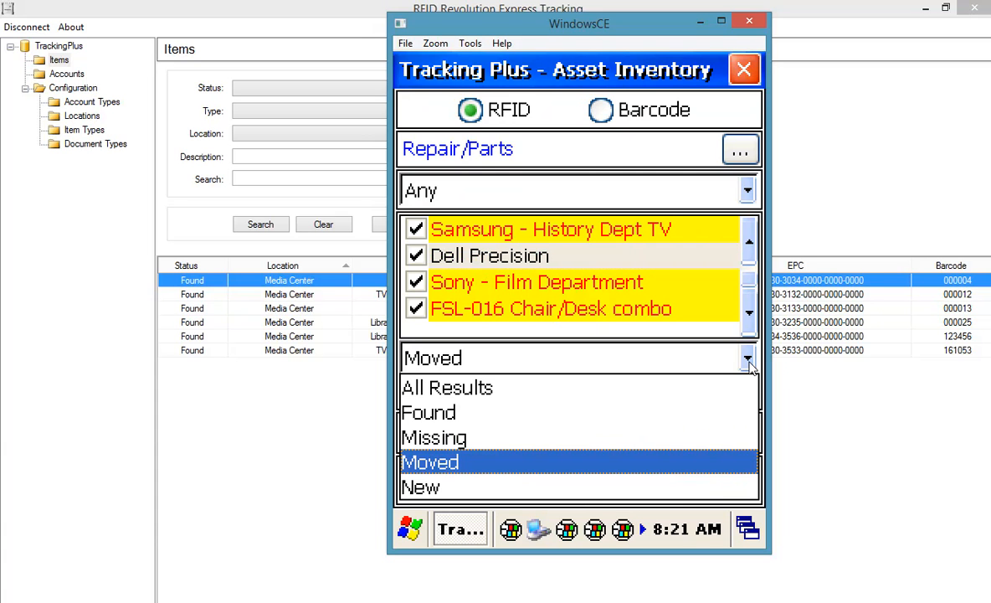
{"action": "left_click", "coordinate": [435, 490]}
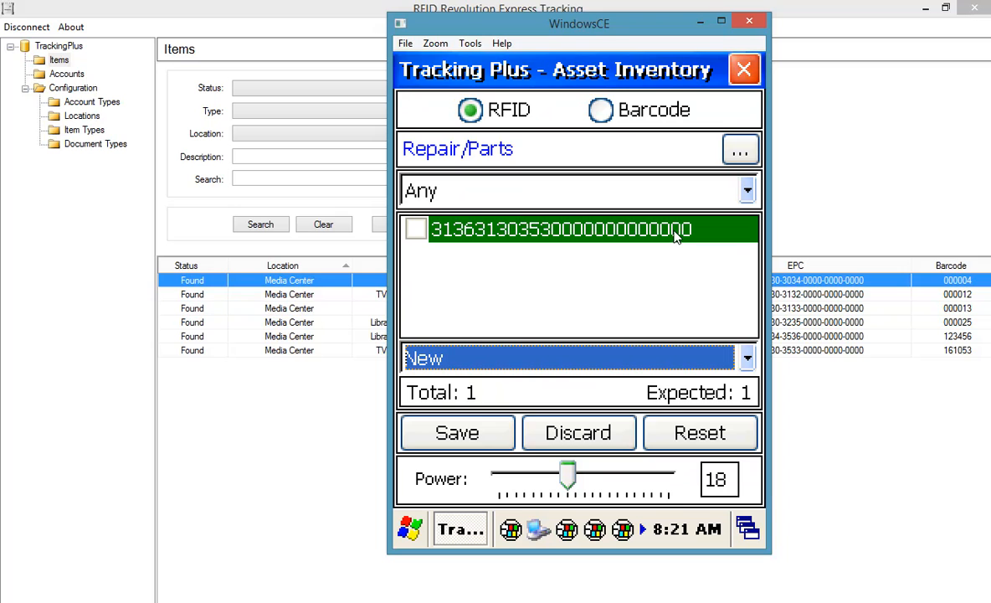
Tick the new unregistered tag, save the Repair/Parts inventory, and close Asset Inventory.
{"action": "left_click", "coordinate": [416, 229]}
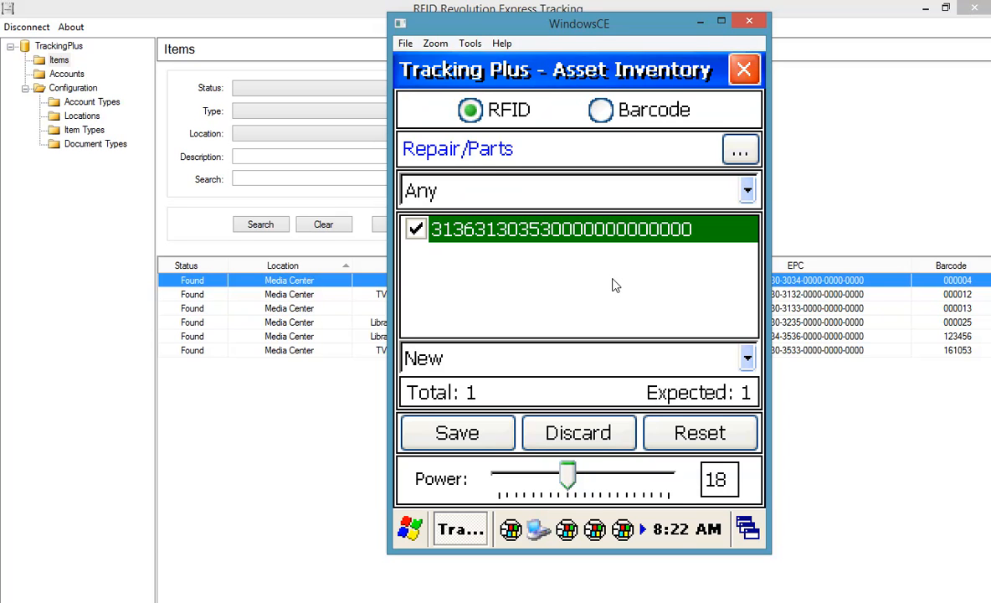
{"action": "left_click", "coordinate": [480, 435]}
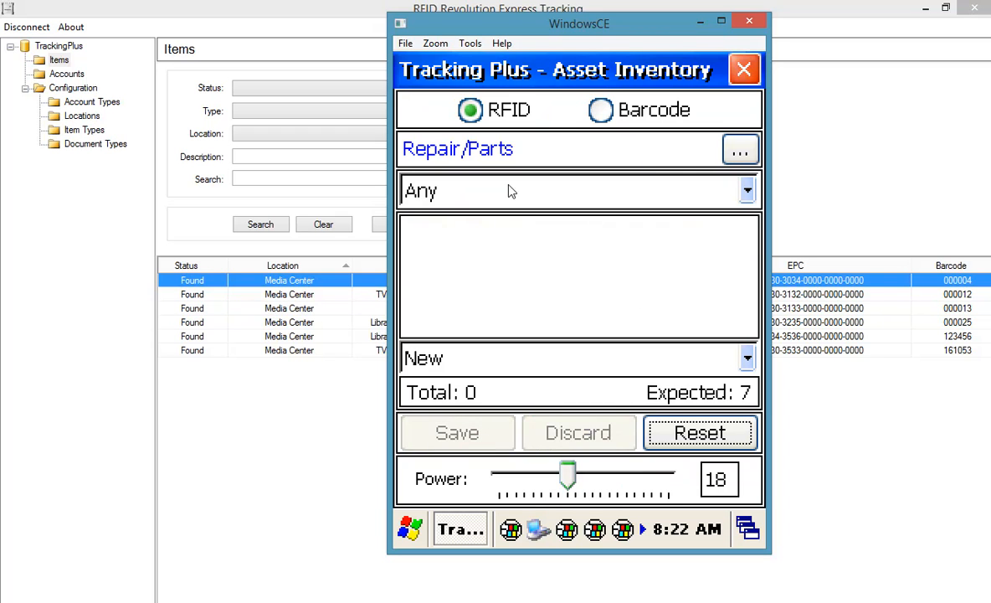
{"action": "left_click", "coordinate": [744, 72]}
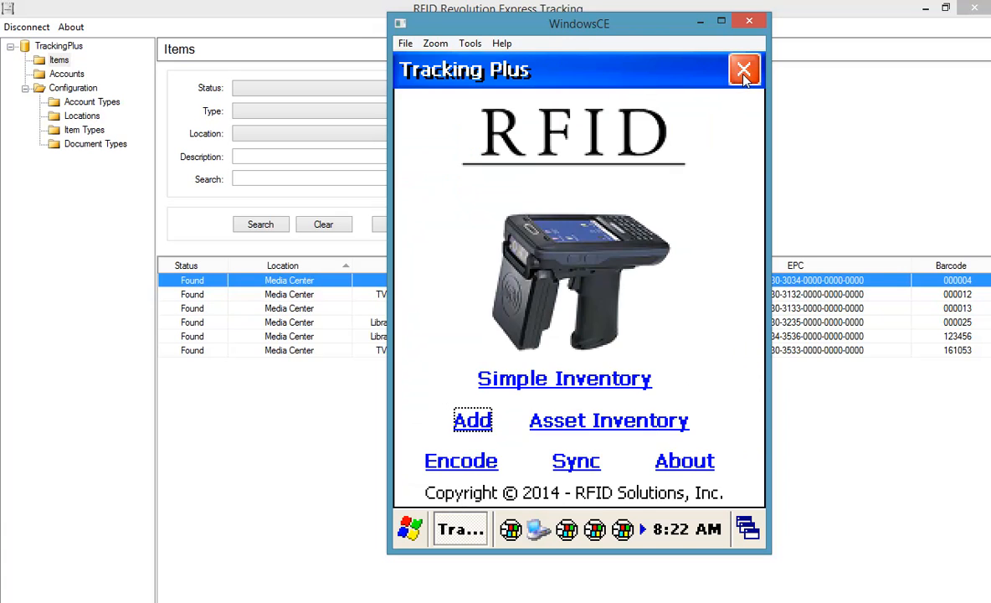
Switch to RFID Revolution Express Tracking, clear and rerun the search for all items, and select the HP Laptop in Repair/Parts.
{"action": "left_click", "coordinate": [843, 95]}
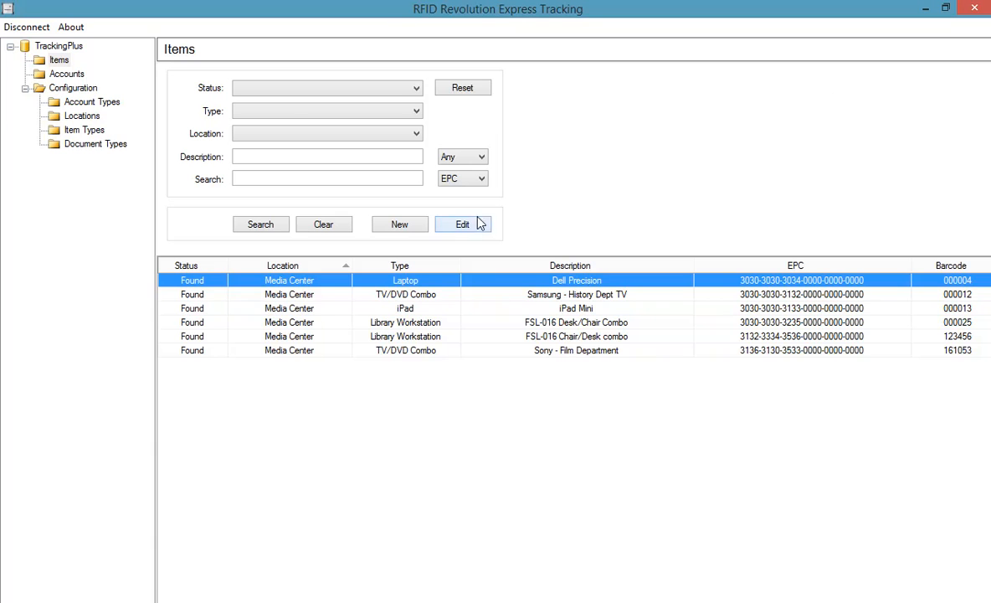
{"action": "left_click", "coordinate": [307, 227]}
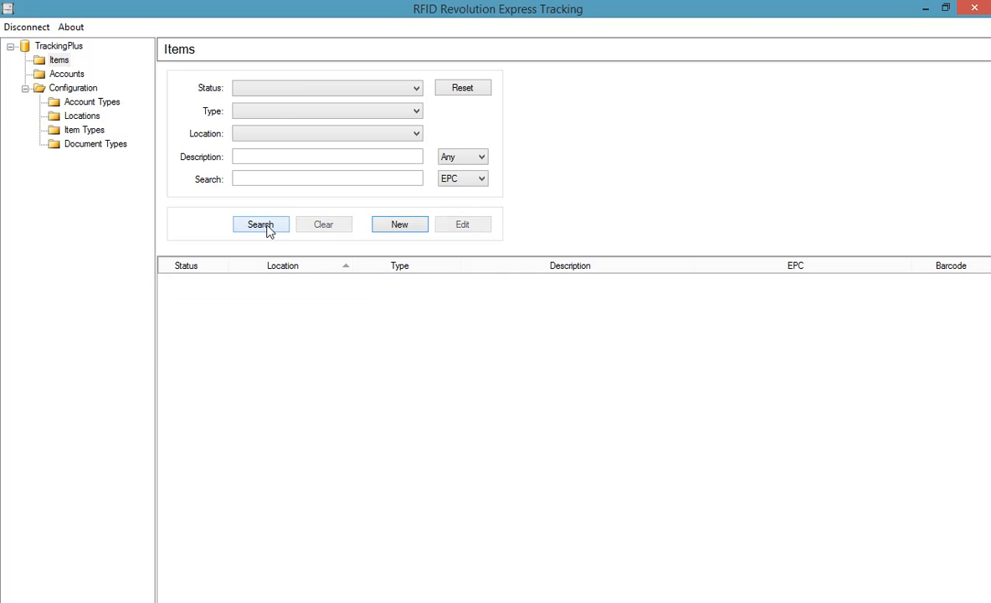
{"action": "left_click", "coordinate": [268, 228]}
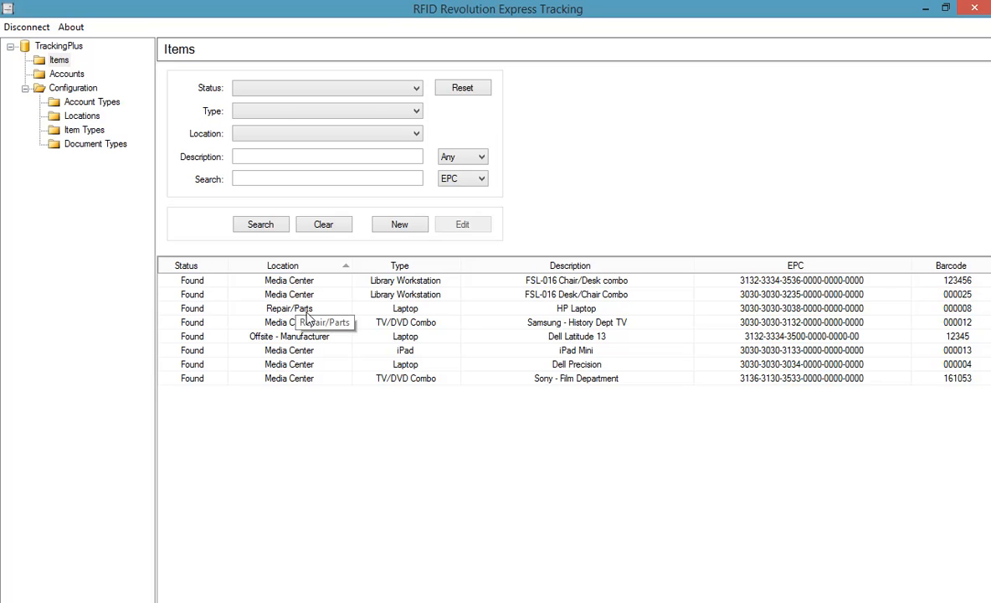
{"action": "left_click", "coordinate": [285, 309]}
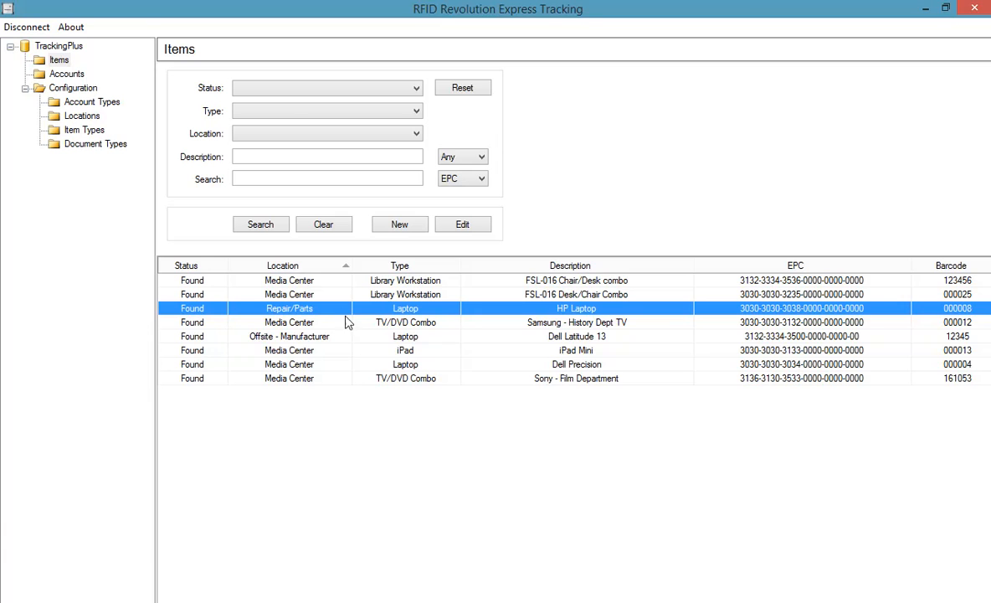
Switch to the handheld's Tracking Plus and send the saved inventory to the TrackingPlus server with sync set to Updates Only.
{"action": "key", "text": "alt+Tab"}
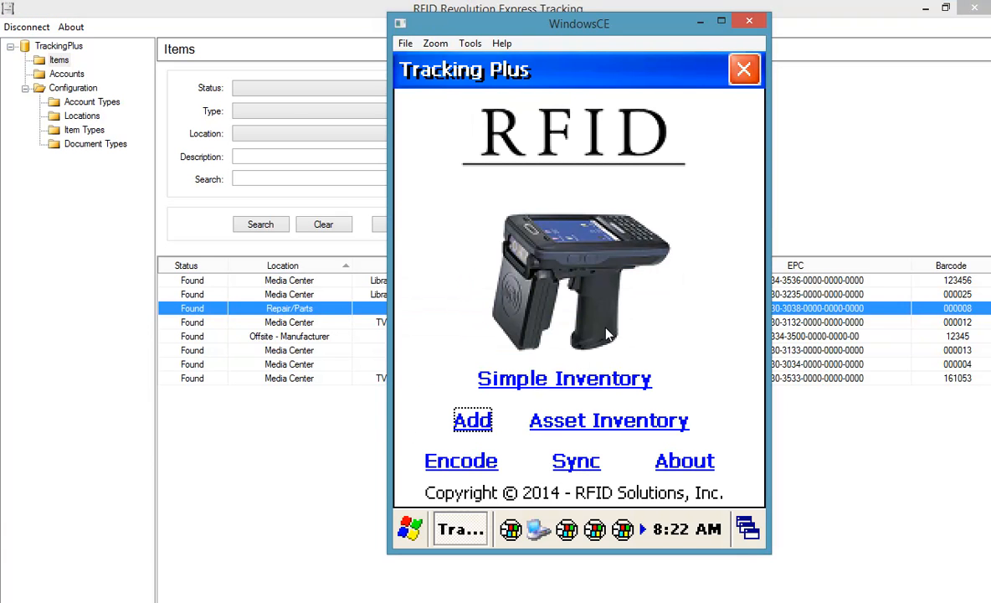
{"action": "left_click", "coordinate": [576, 462]}
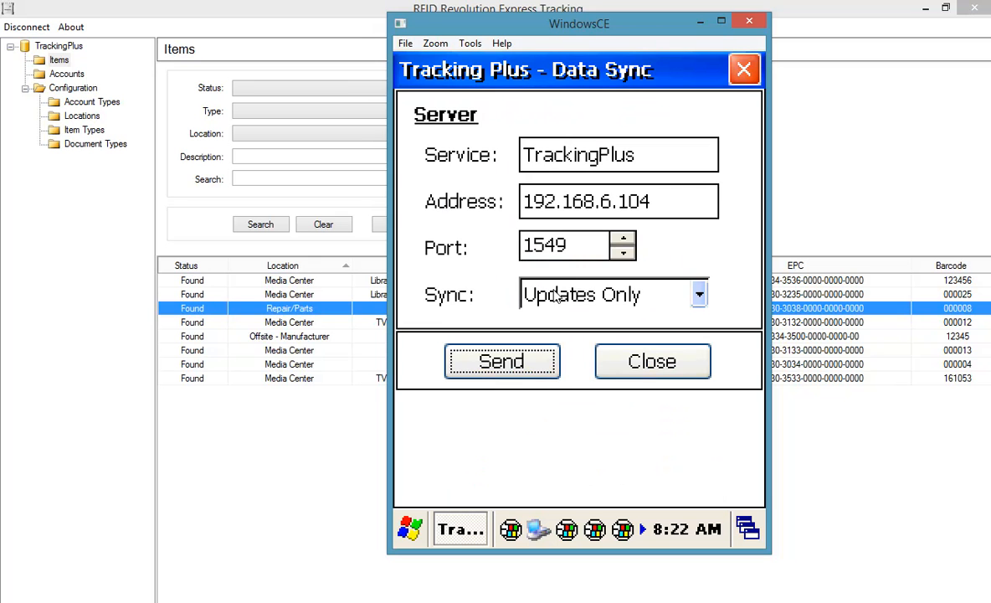
{"action": "left_click", "coordinate": [482, 361]}
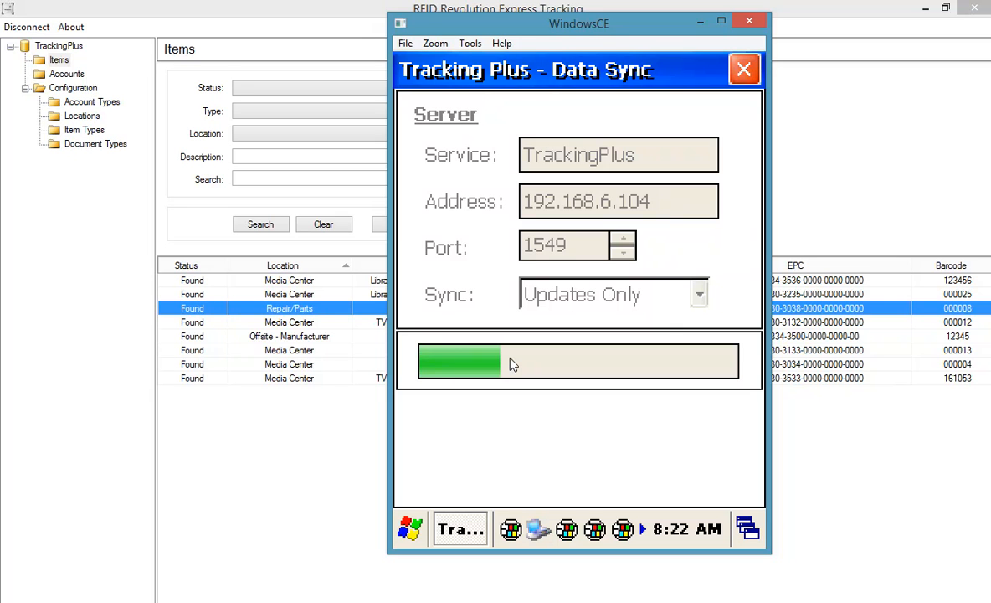
{"action": "left_click", "coordinate": [612, 238]}
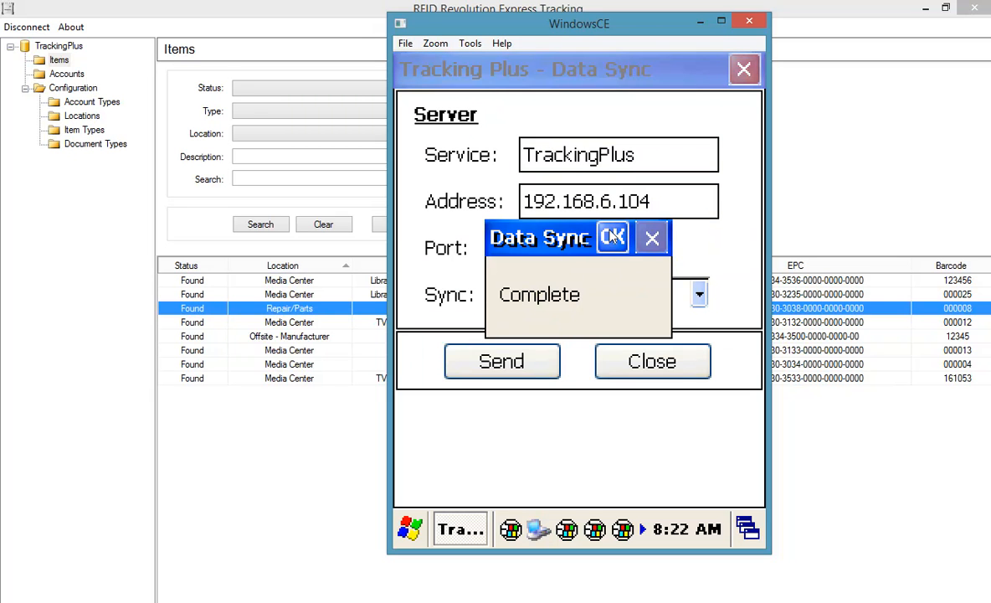
Switch to RFID Revolution Express Tracking, clear and rerun the item search, and check the locations of the inventoried items.
{"action": "left_click", "coordinate": [828, 165]}
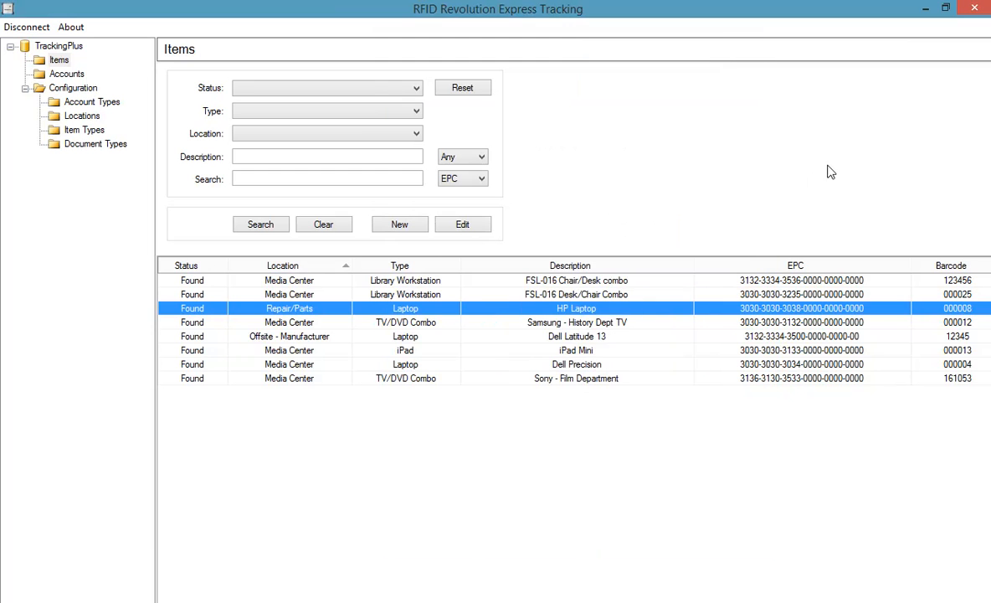
{"action": "left_click", "coordinate": [327, 227]}
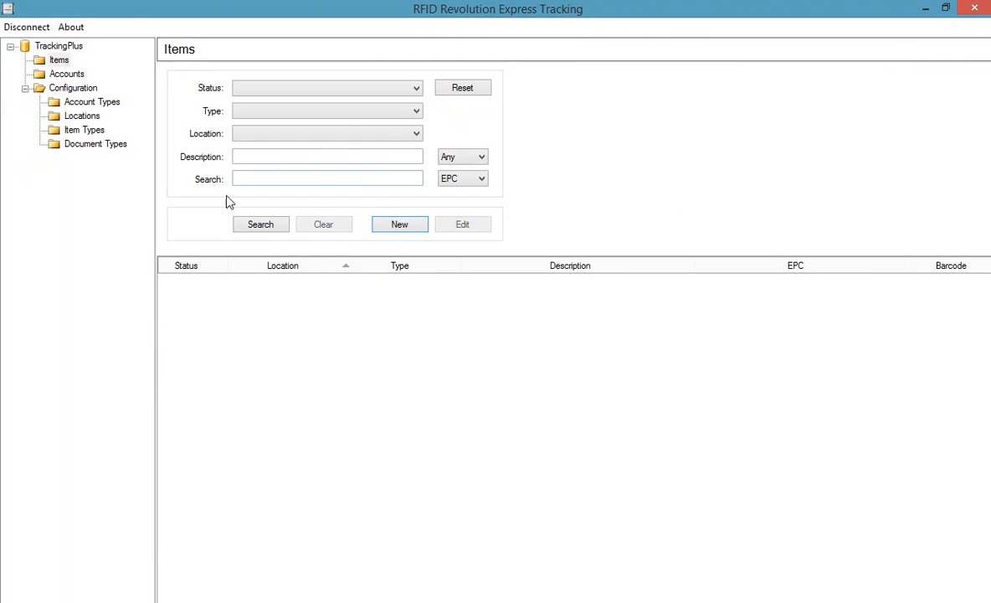
{"action": "left_click", "coordinate": [259, 226]}
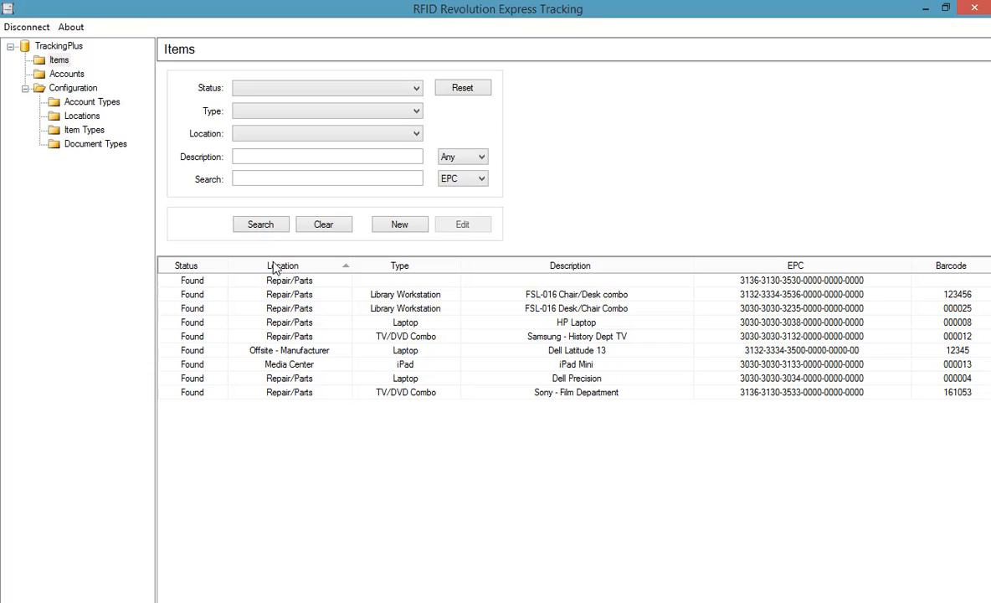
{"action": "left_click", "coordinate": [299, 309]}
{"action": "left_click", "coordinate": [300, 322]}
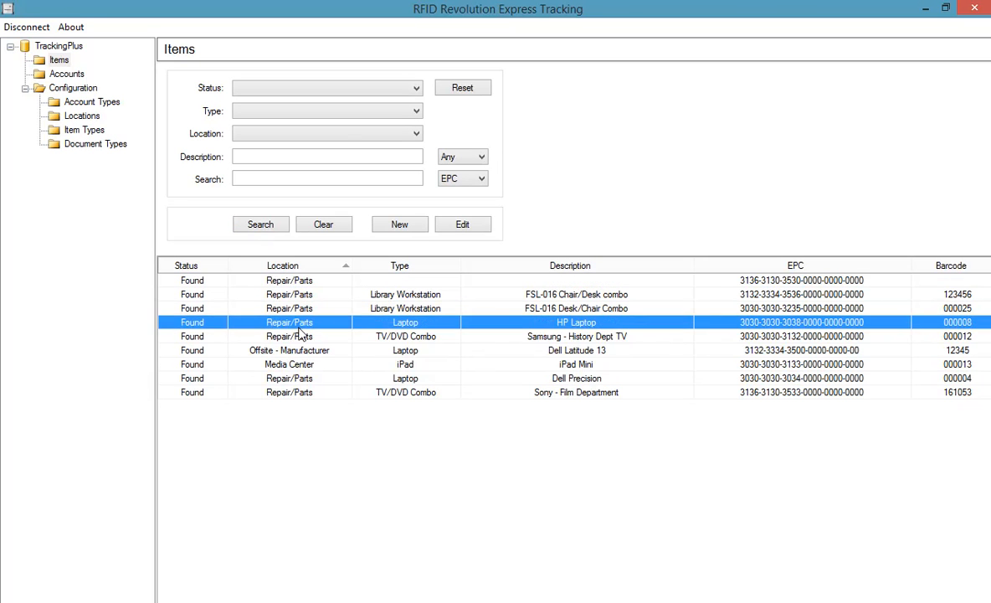
{"action": "left_click", "coordinate": [301, 335]}
{"action": "left_click", "coordinate": [306, 379]}
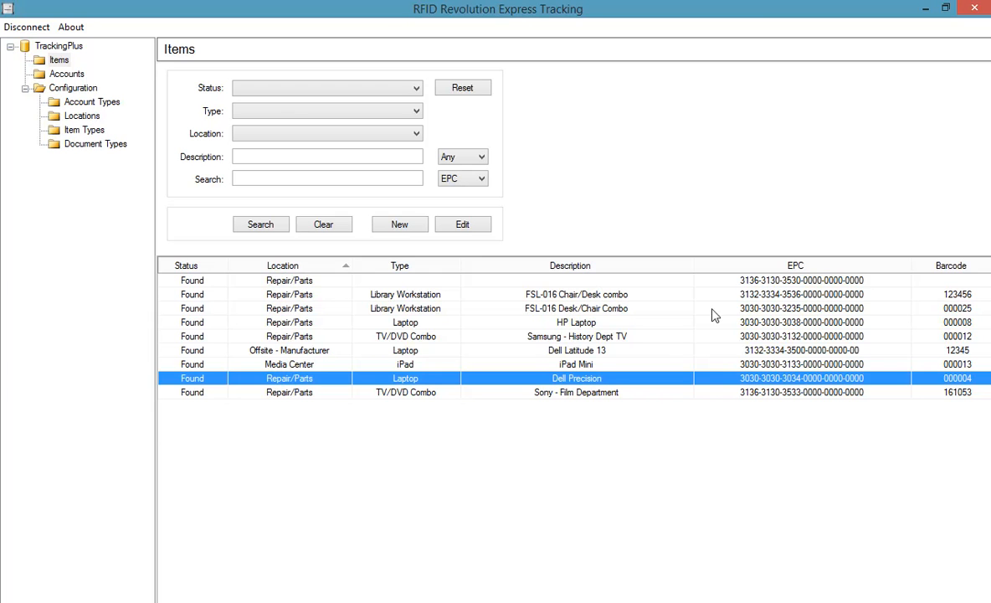
Open the undescribed new tag's item record, examine its EPC and the available item types, and close the editor without changes.
{"action": "double_click", "coordinate": [713, 280]}
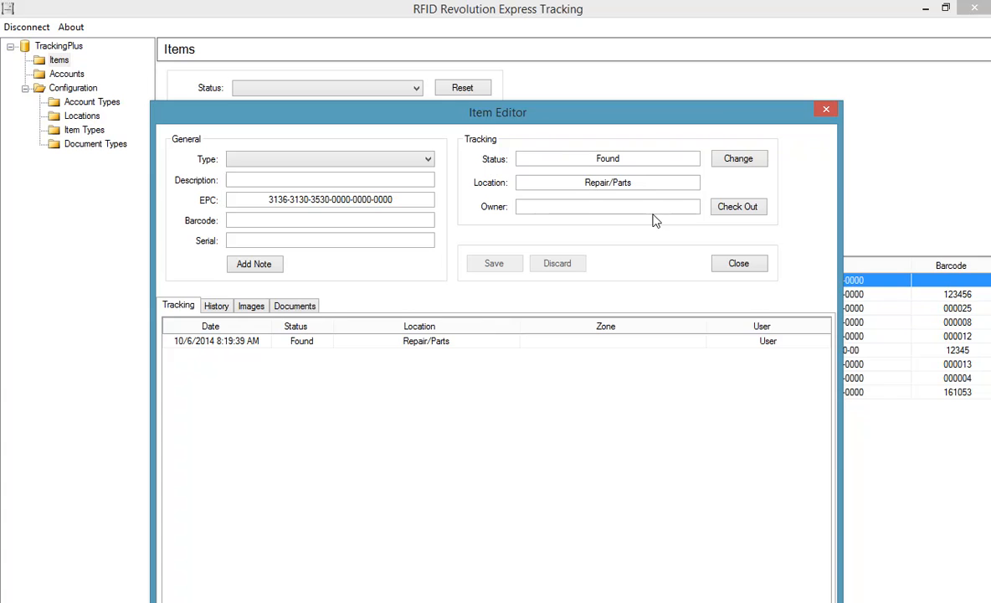
{"action": "left_click_drag", "start_coordinate": [258, 199], "coordinate": [450, 201]}
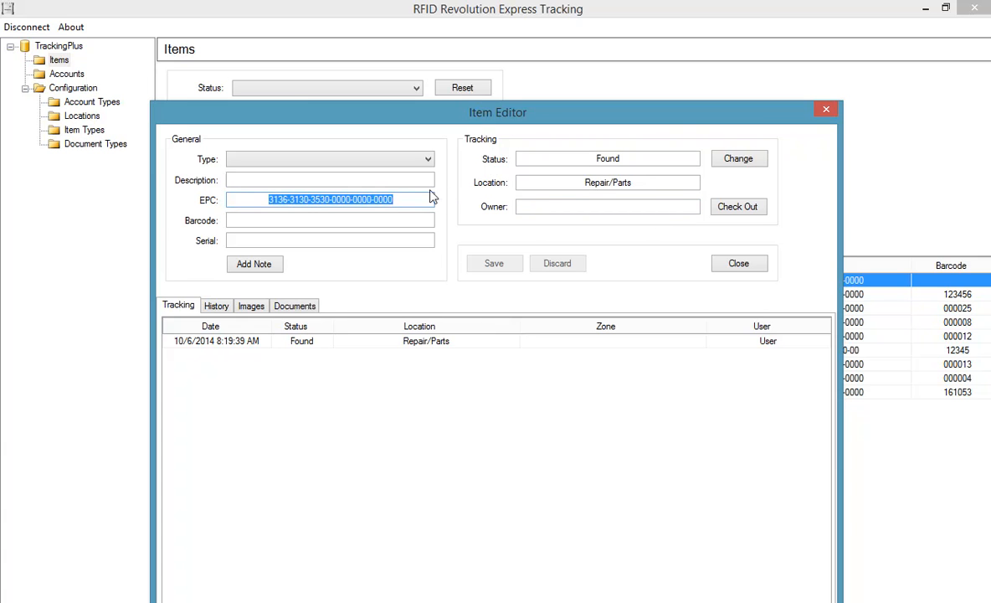
{"action": "left_click", "coordinate": [429, 161]}
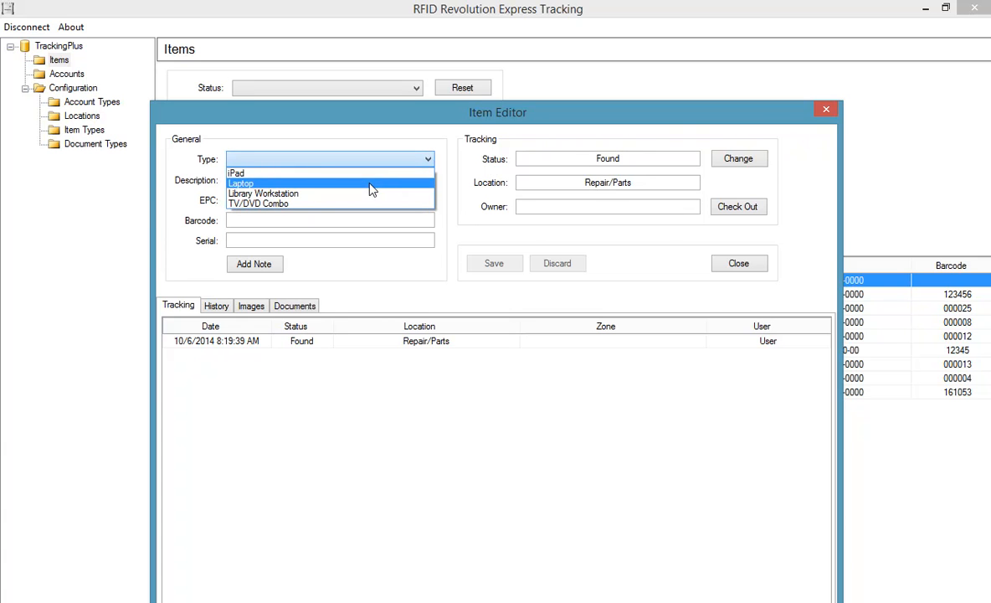
{"action": "left_click", "coordinate": [827, 111]}
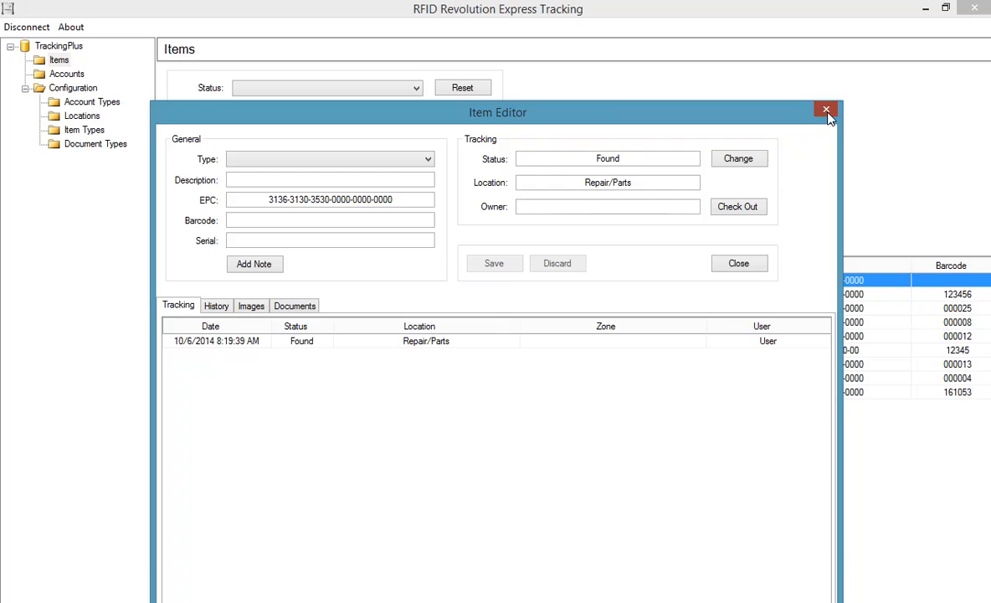
{"action": "left_click", "coordinate": [826, 112]}
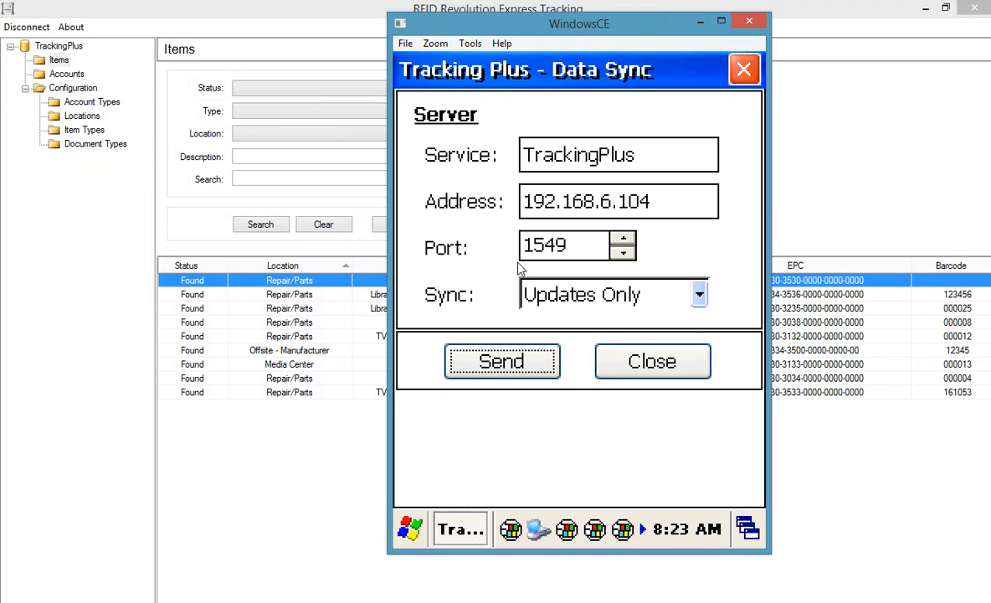
Close the handheld's Data Sync and run a new RFID Asset Inventory of the Repair/Parts location.
{"action": "left_click", "coordinate": [670, 369]}
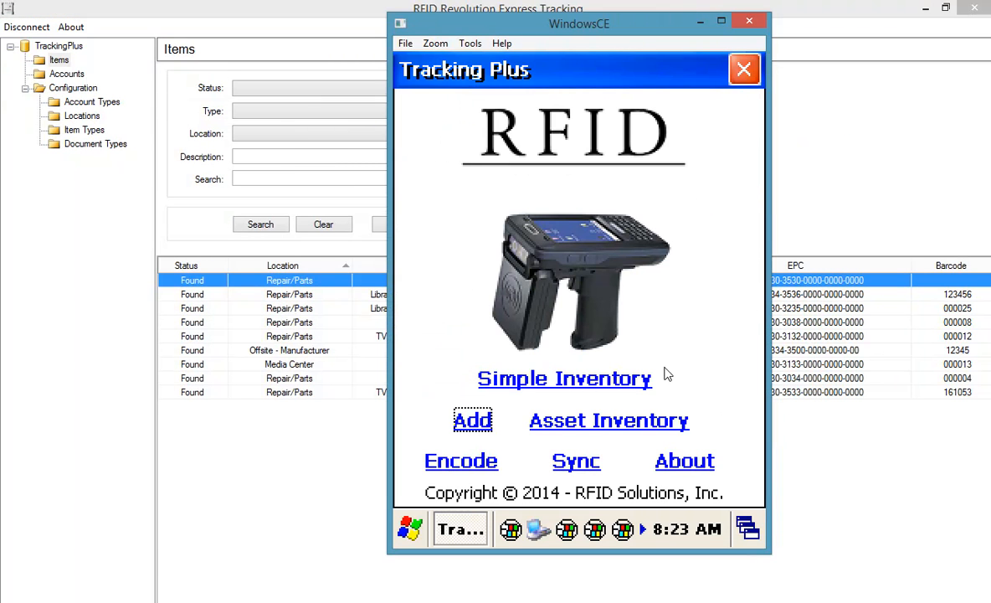
{"action": "left_click", "coordinate": [576, 428]}
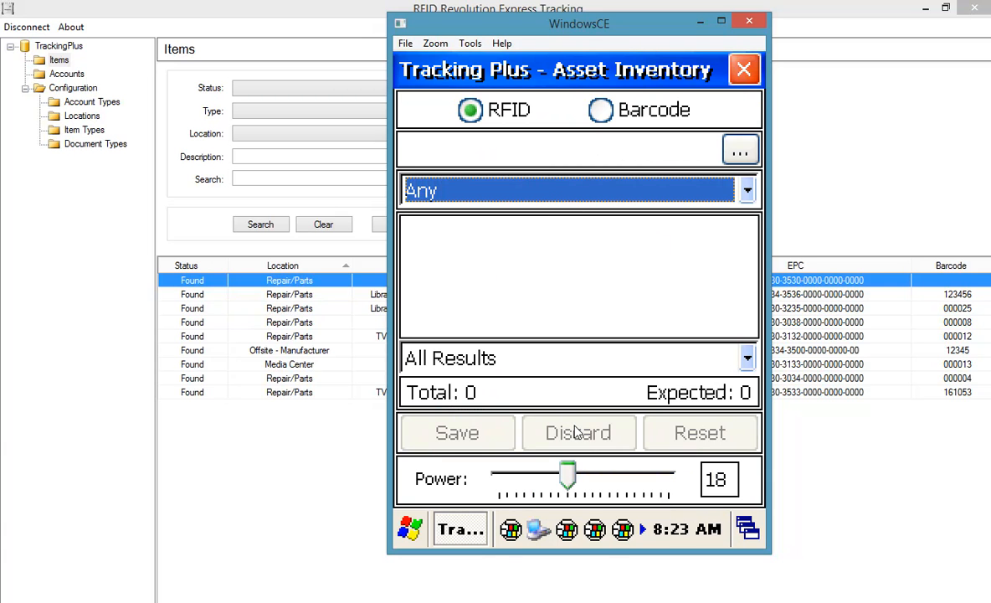
{"action": "left_click", "coordinate": [735, 159]}
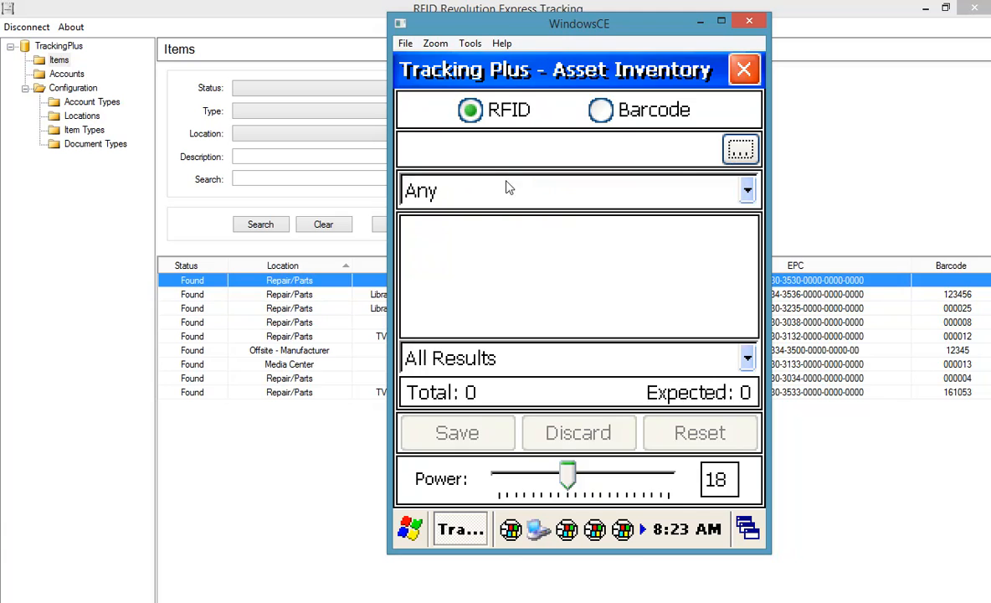
{"action": "left_click", "coordinate": [453, 159]}
{"action": "left_click", "coordinate": [569, 479]}
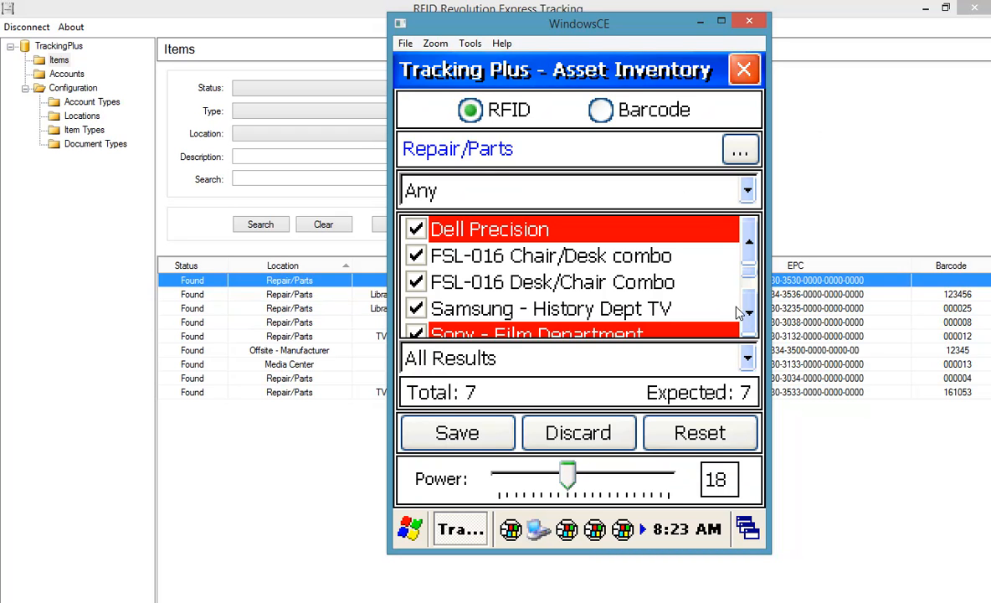
Review the scanned Repair/Parts items and filter the inventory results to Missing.
{"action": "left_click", "coordinate": [752, 316]}
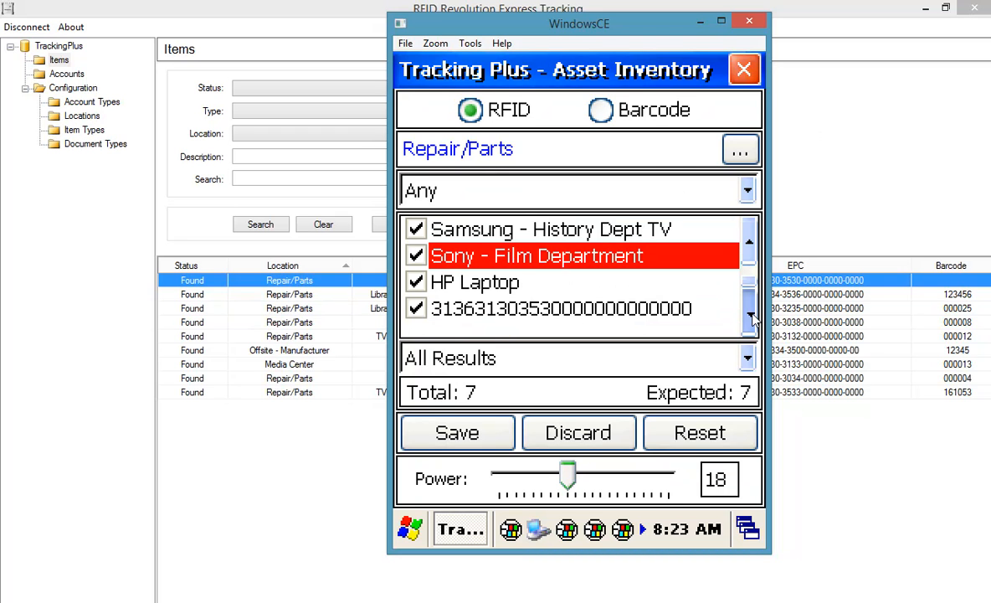
{"action": "left_click", "coordinate": [749, 362]}
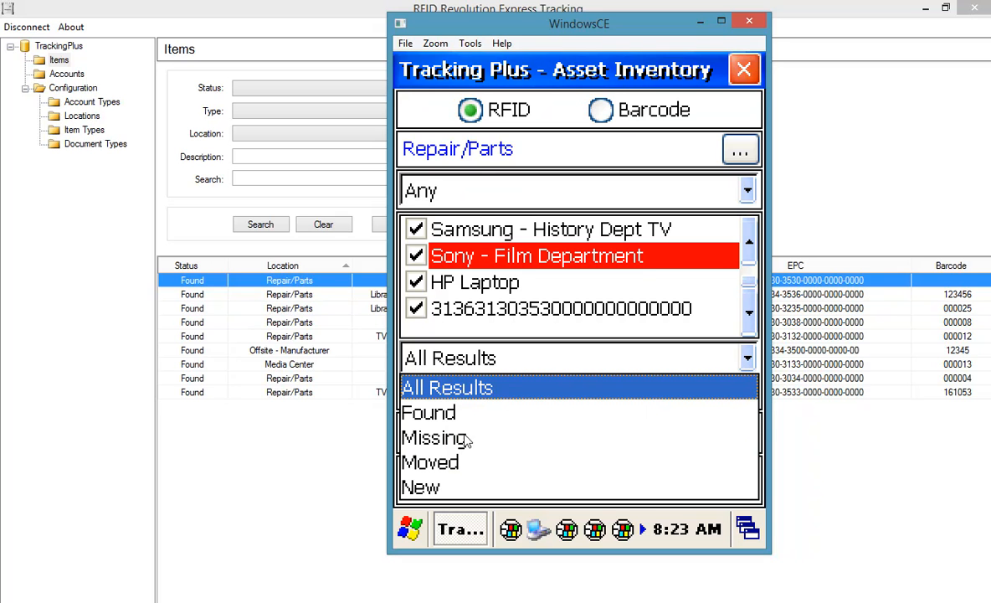
{"action": "left_click", "coordinate": [434, 438]}
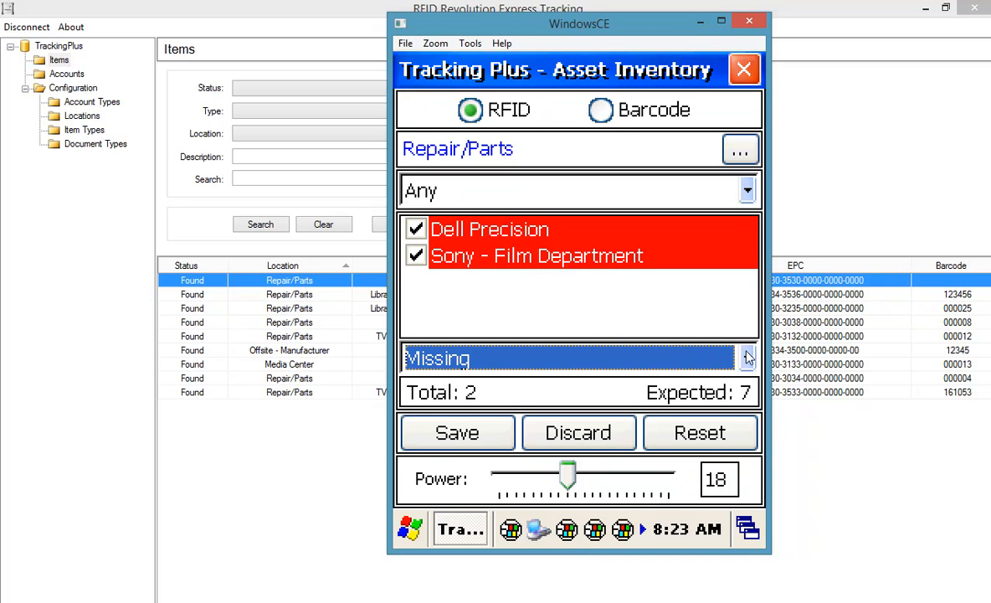
Set the result filter back to All Results and examine the whole Repair/Parts item list.
{"action": "left_click", "coordinate": [708, 358]}
{"action": "left_click", "coordinate": [462, 390]}
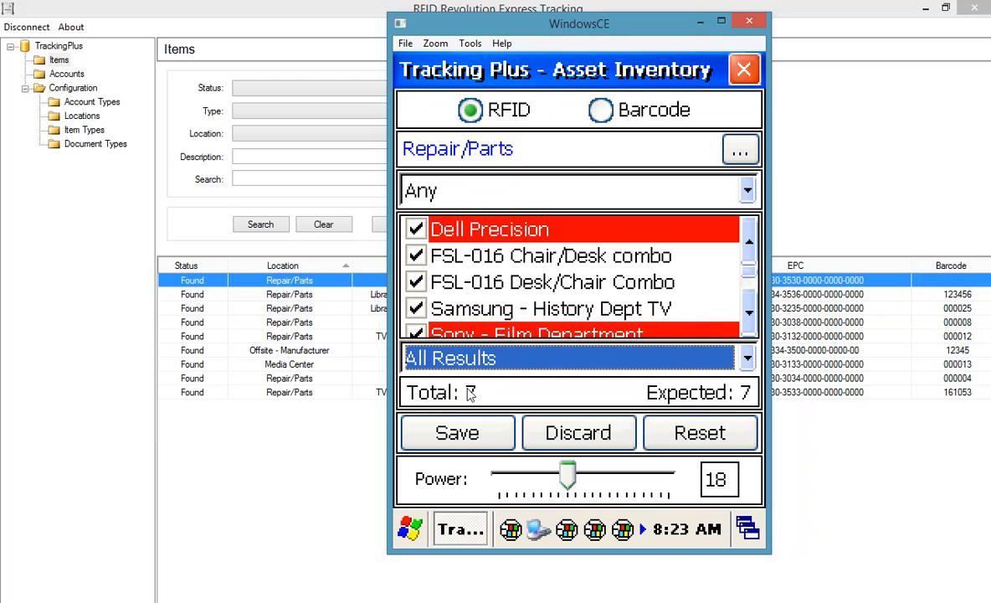
{"action": "left_click", "coordinate": [749, 321]}
{"action": "left_click", "coordinate": [749, 322]}
{"action": "left_click", "coordinate": [748, 322]}
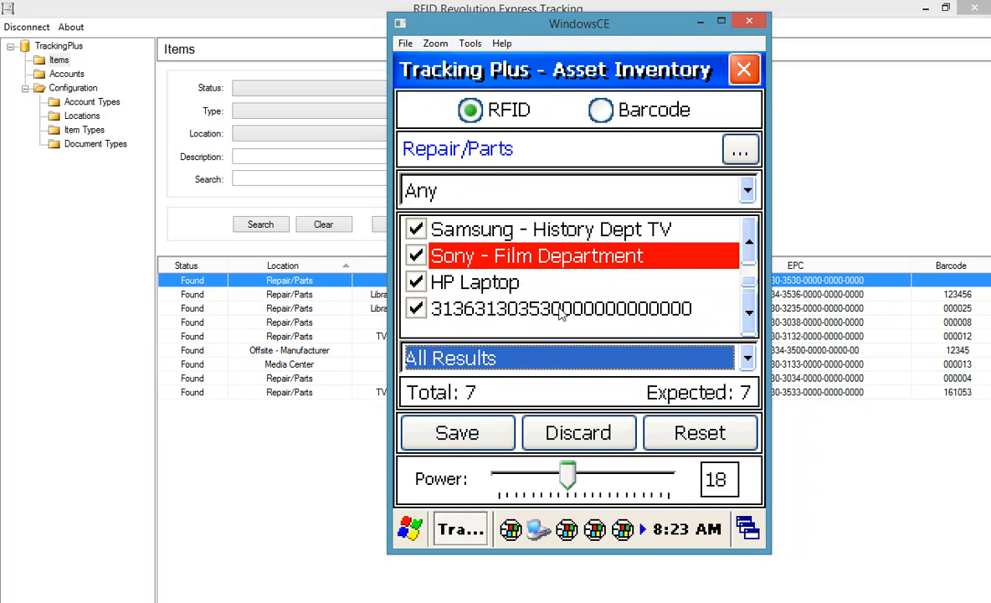
{"action": "left_click", "coordinate": [749, 245]}
{"action": "left_click", "coordinate": [749, 245]}
{"action": "left_click", "coordinate": [749, 244]}
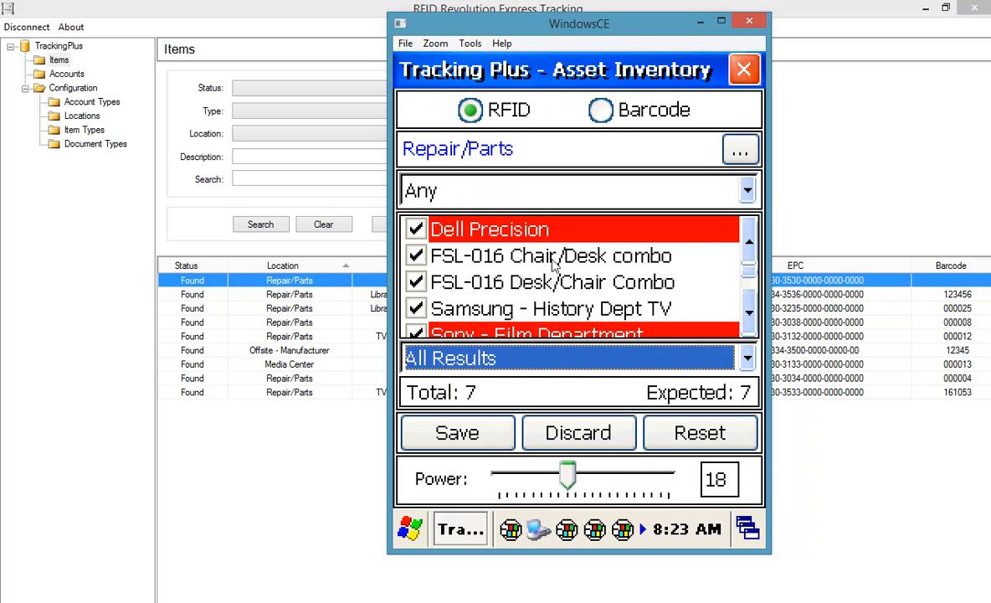
Filter the Repair/Parts asset inventory results to show only the Missing items.
{"action": "right_click", "coordinate": [497, 235]}
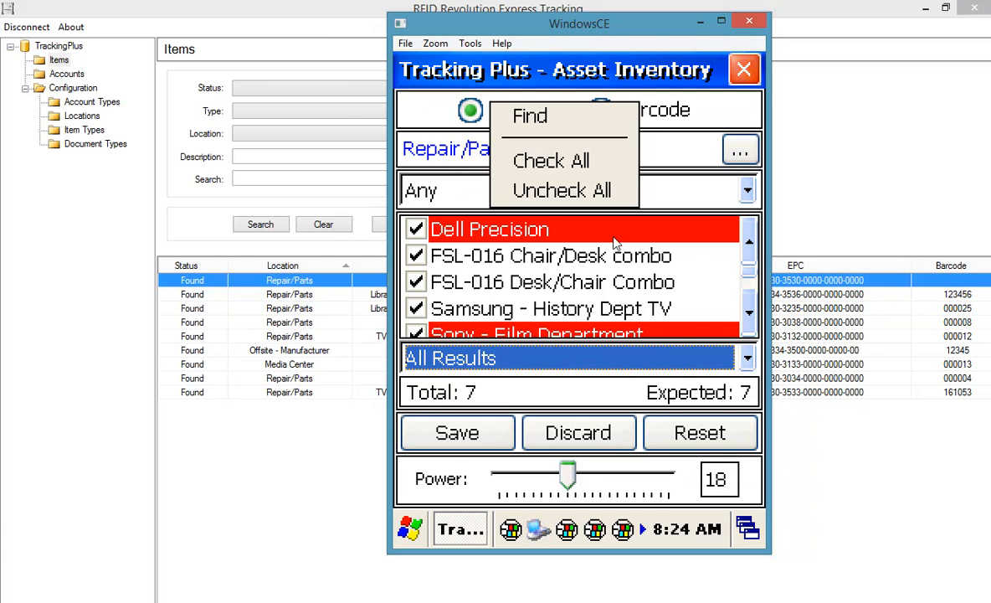
{"action": "left_click", "coordinate": [751, 362]}
{"action": "left_click", "coordinate": [749, 360]}
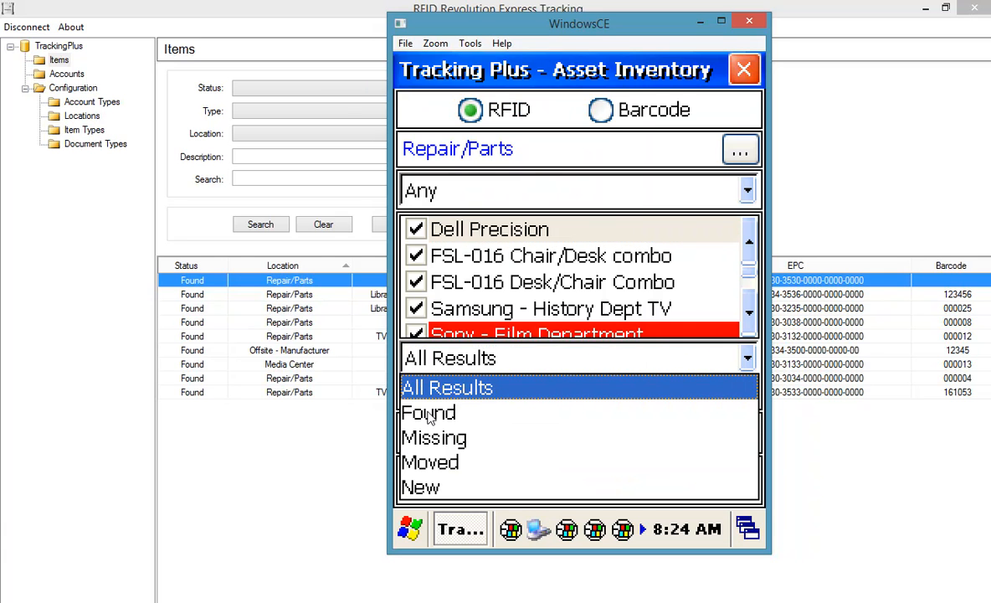
{"action": "left_click", "coordinate": [449, 441]}
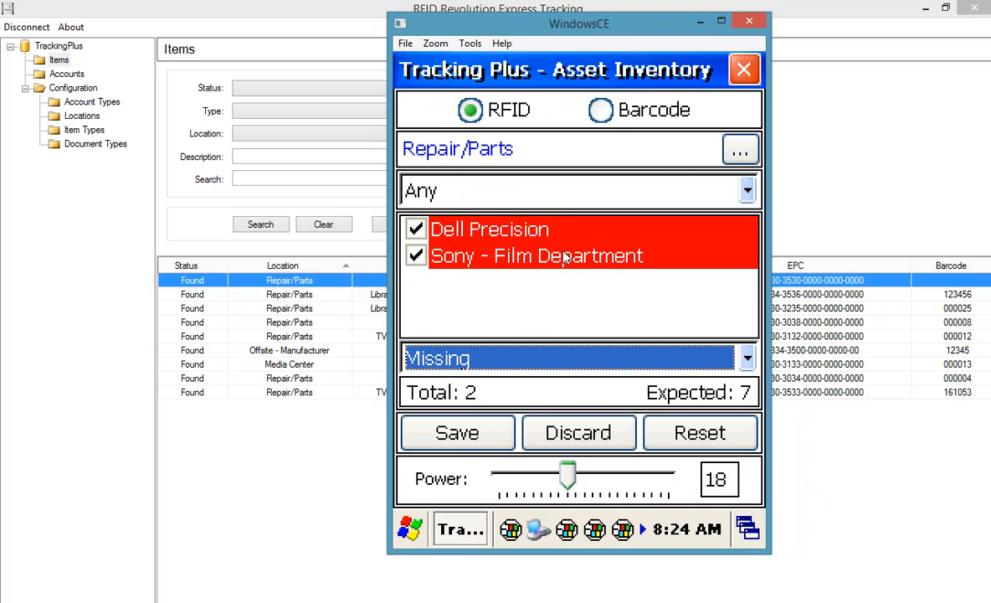
Run Find on the missing Dell Precision, lower the search power to 20, and return to the inventory.
{"action": "left_click", "coordinate": [529, 239]}
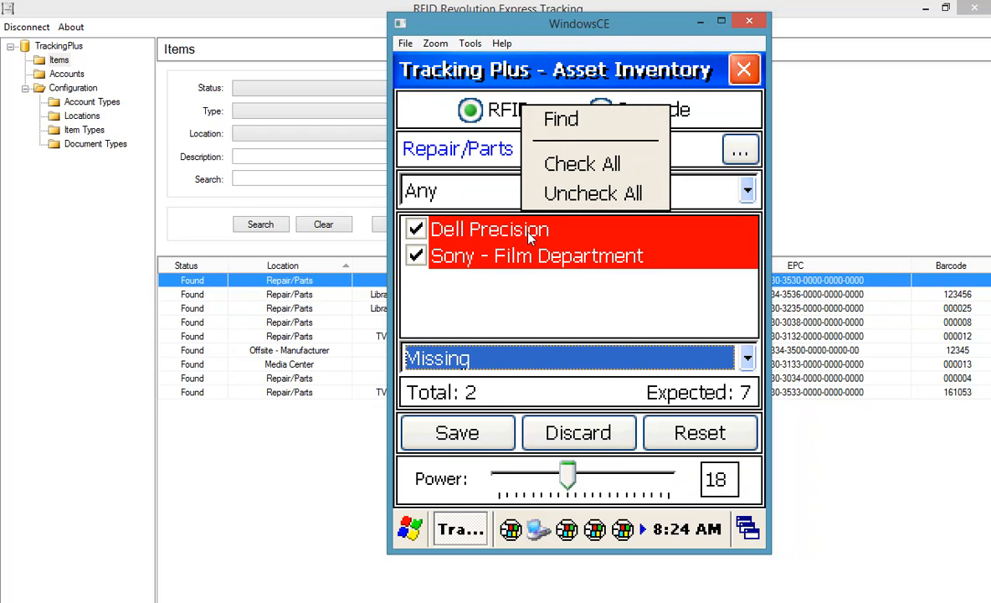
{"action": "left_click", "coordinate": [582, 124]}
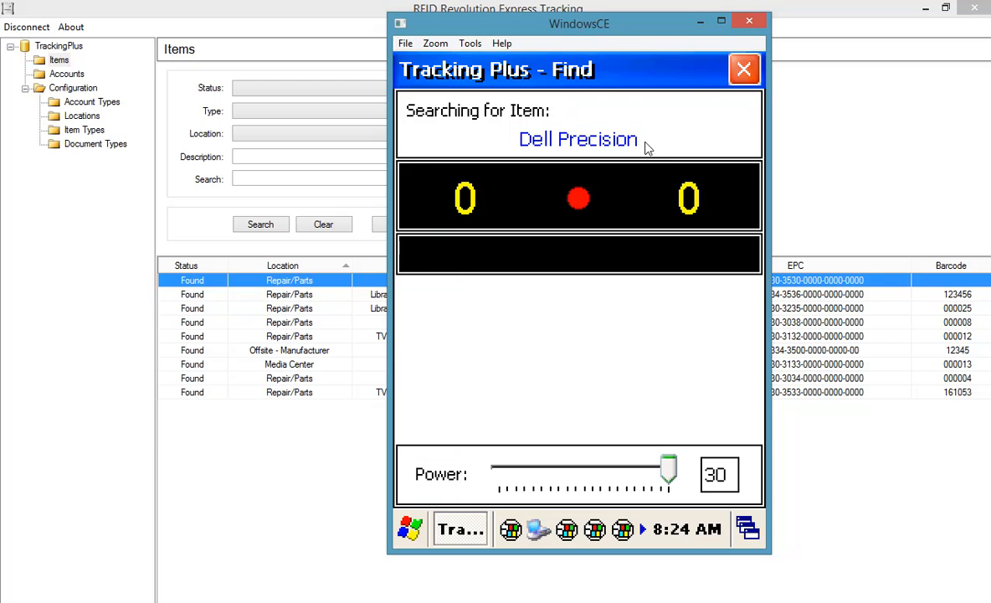
{"action": "left_click_drag", "start_coordinate": [668, 471], "coordinate": [585, 473]}
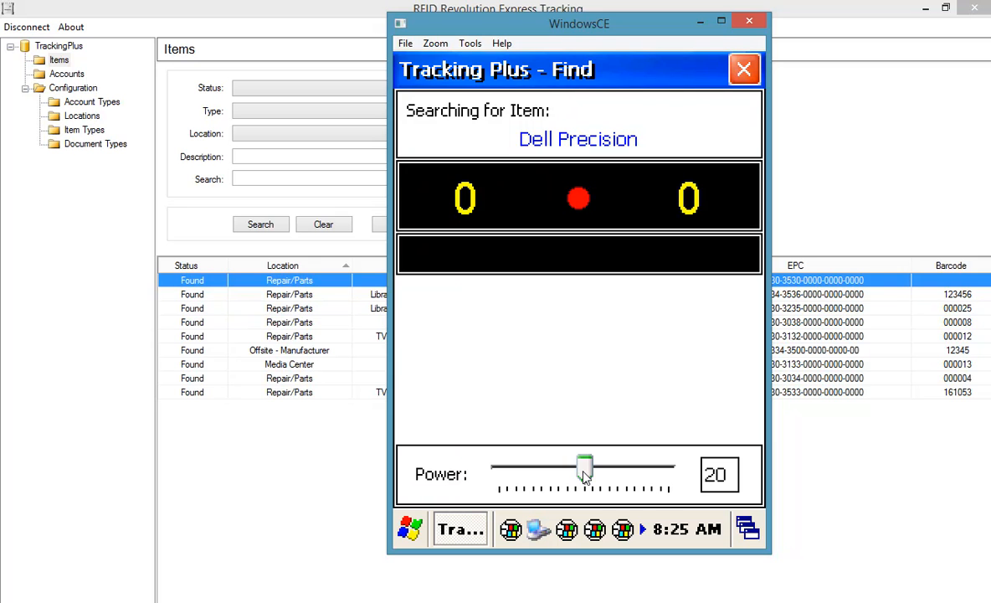
{"action": "left_click", "coordinate": [745, 70]}
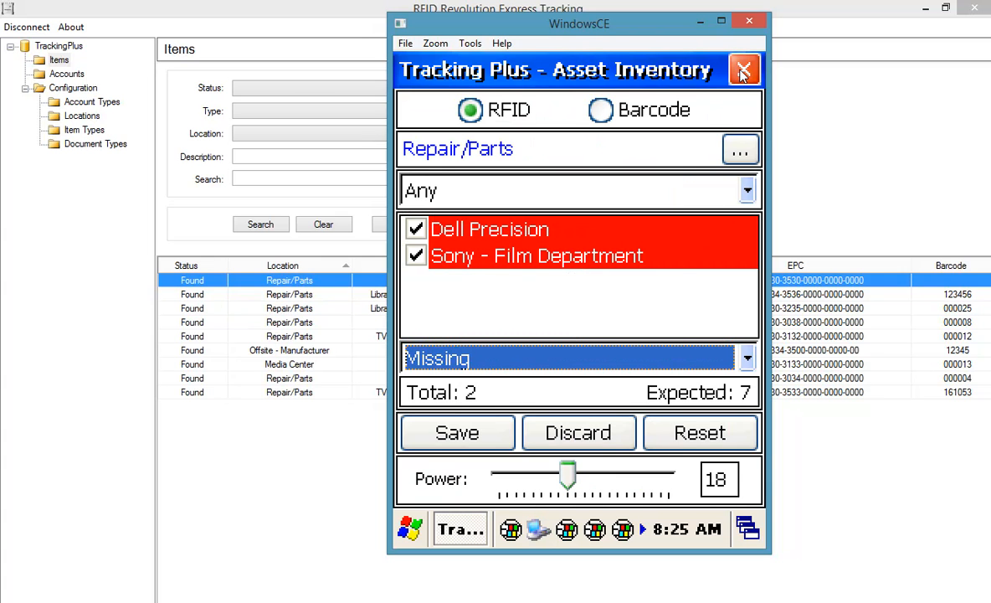
Leave the Asset Inventory and run an RFID Simple Inventory for the Room 101 location.
{"action": "left_click", "coordinate": [743, 72]}
{"action": "left_click", "coordinate": [524, 328]}
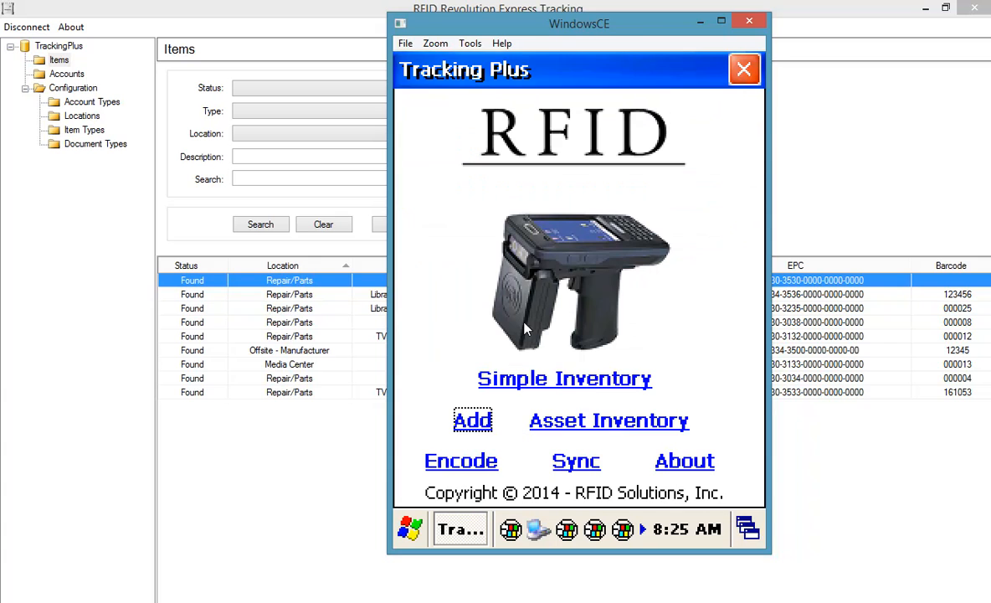
{"action": "left_click", "coordinate": [588, 379]}
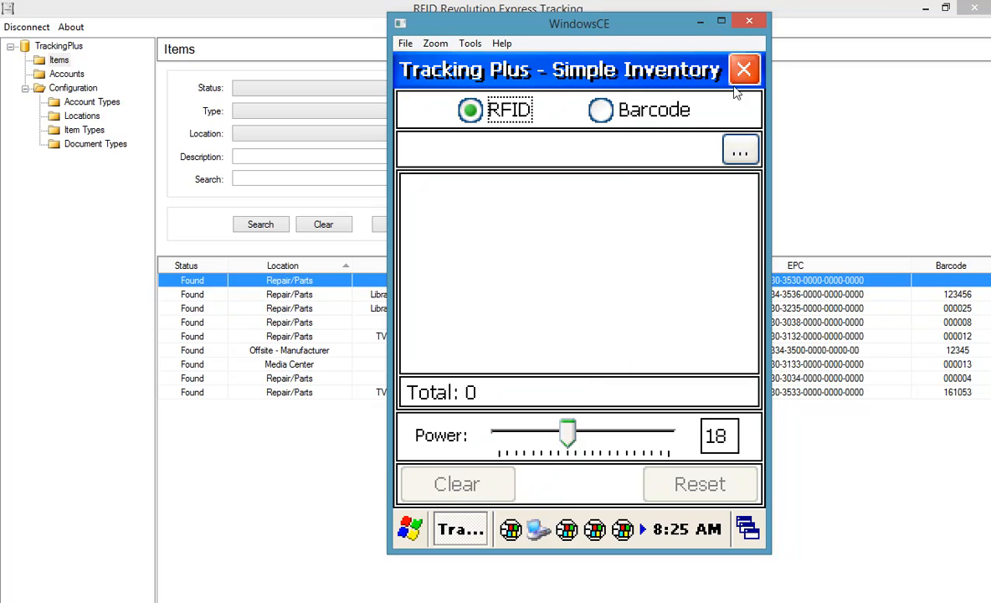
{"action": "left_click", "coordinate": [740, 151]}
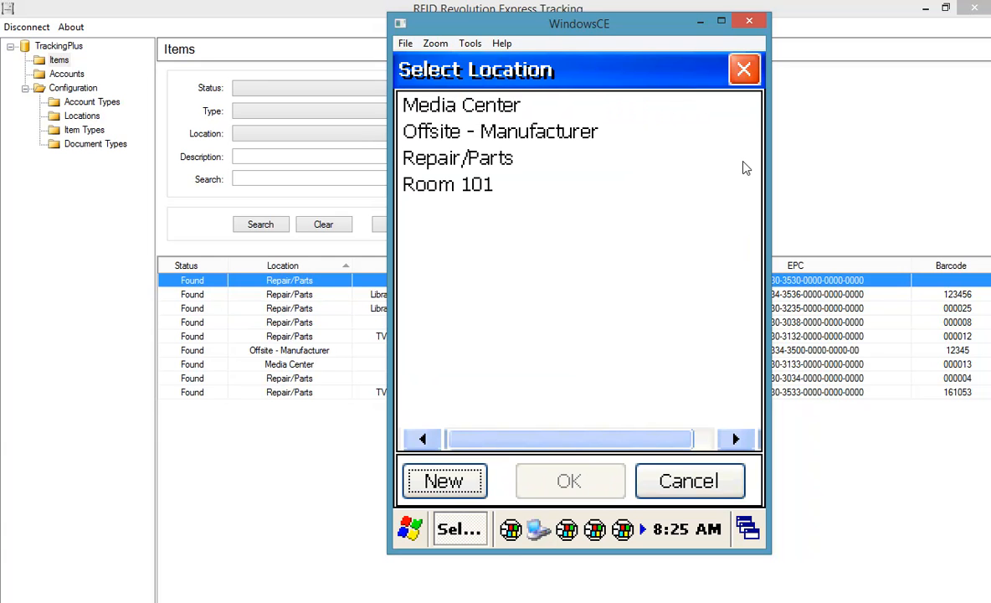
{"action": "left_click", "coordinate": [485, 185]}
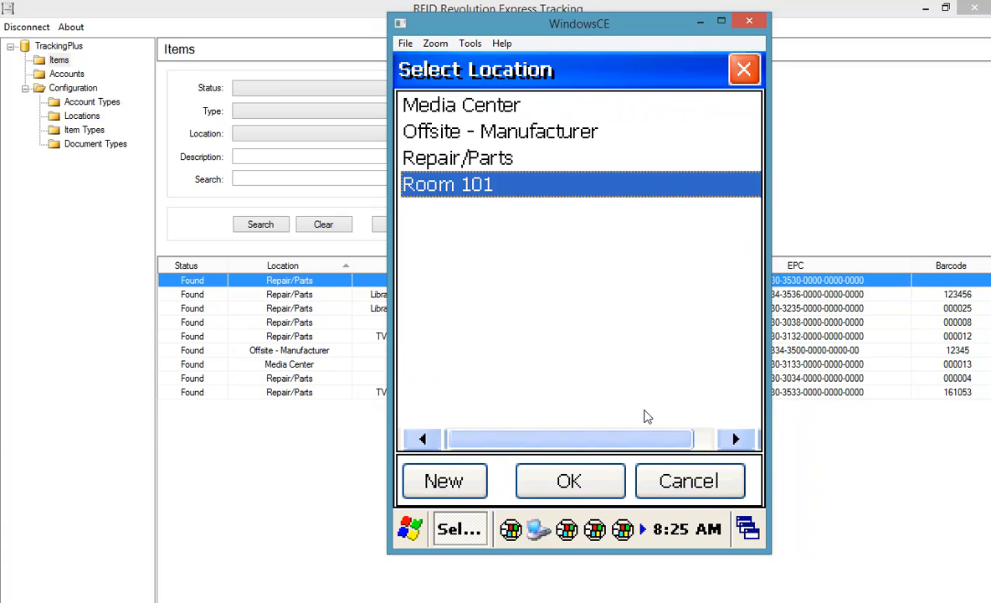
{"action": "left_click", "coordinate": [569, 485]}
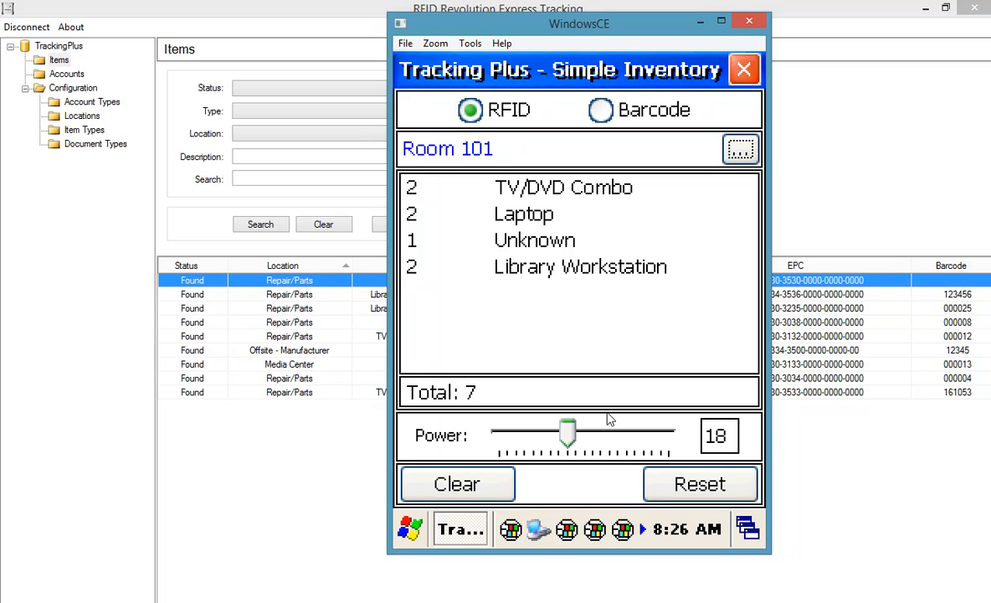
Examine the Room 101 counts by item type: TV/DVD Combo, Laptop, Unknown and Library Workstation.
{"action": "left_click", "coordinate": [566, 191]}
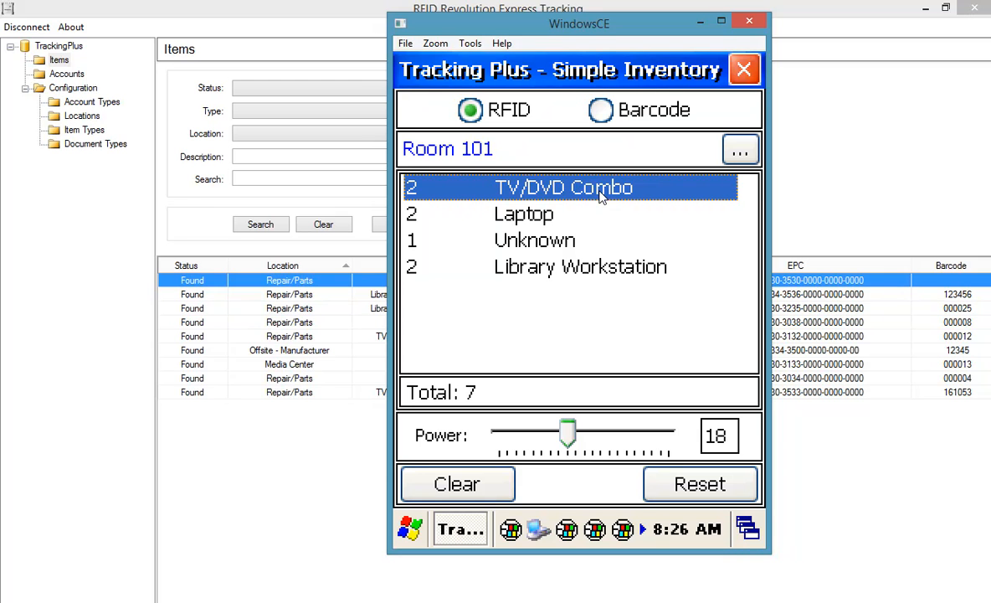
{"action": "left_click", "coordinate": [531, 216]}
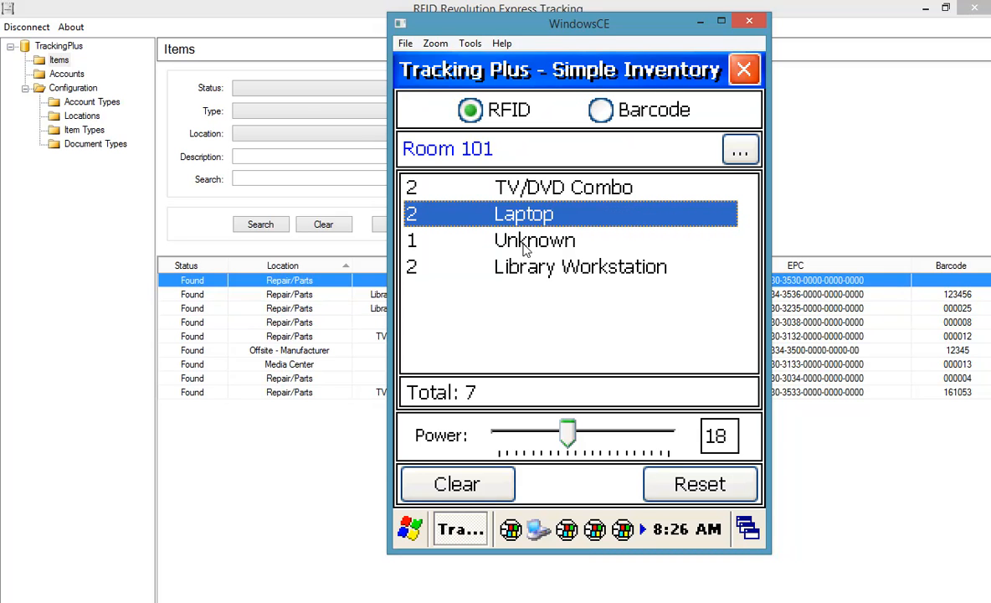
{"action": "left_click", "coordinate": [525, 245]}
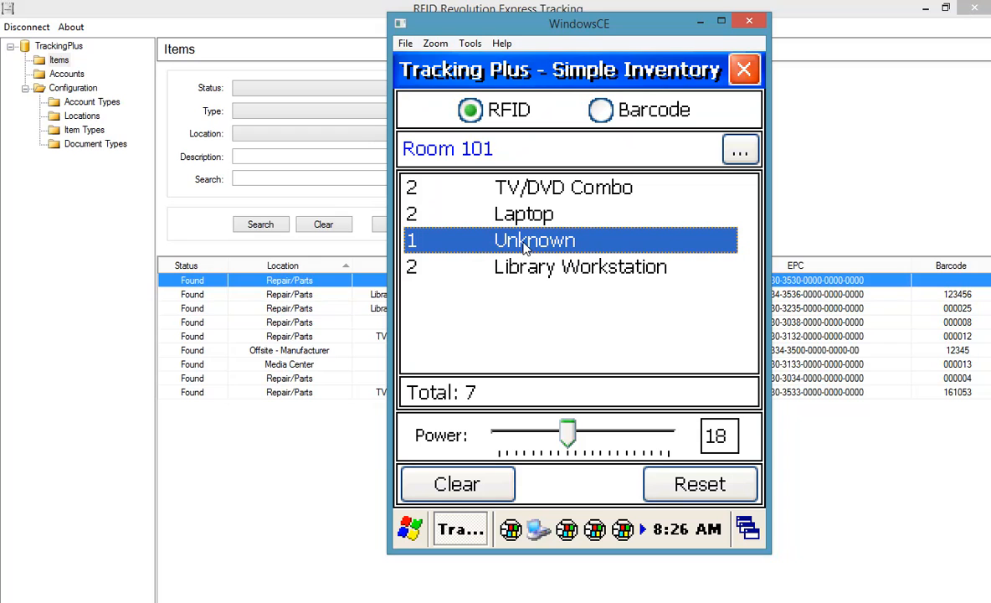
{"action": "left_click", "coordinate": [514, 268]}
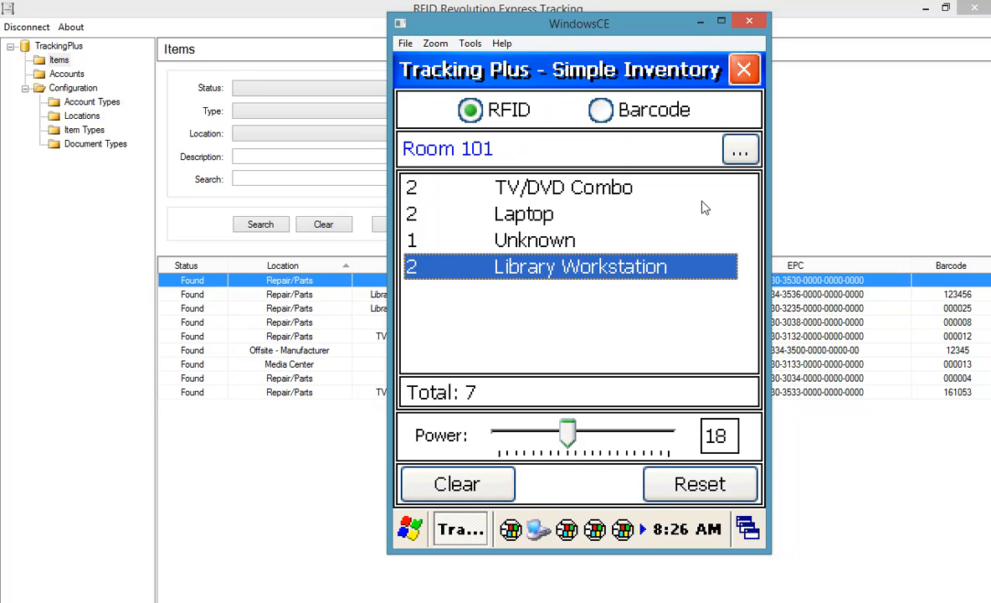
Close the Simple Inventory and send an Updates Only data sync to the TrackingPlus service.
{"action": "left_click", "coordinate": [746, 72]}
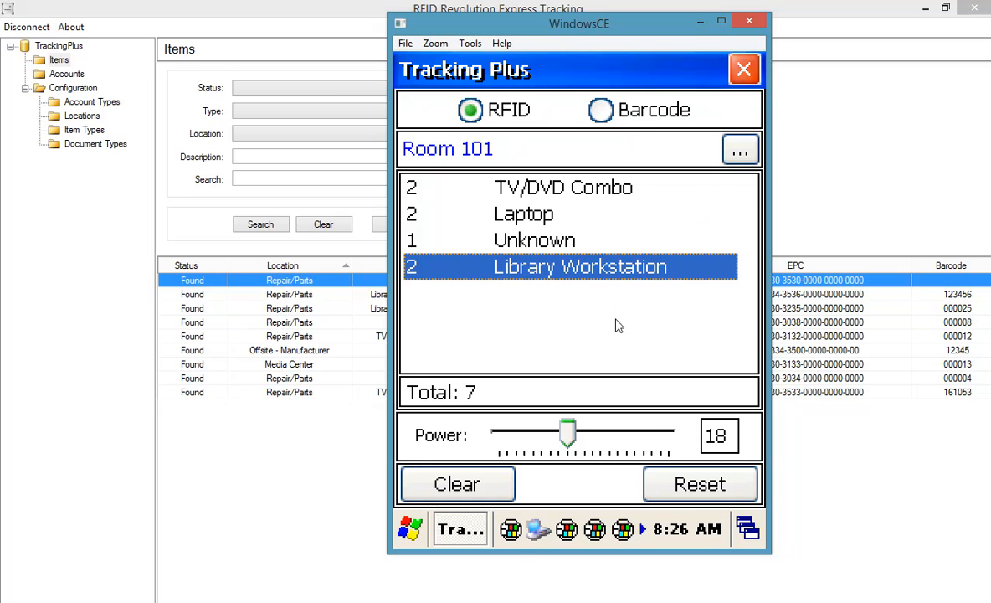
{"action": "left_click", "coordinate": [586, 463]}
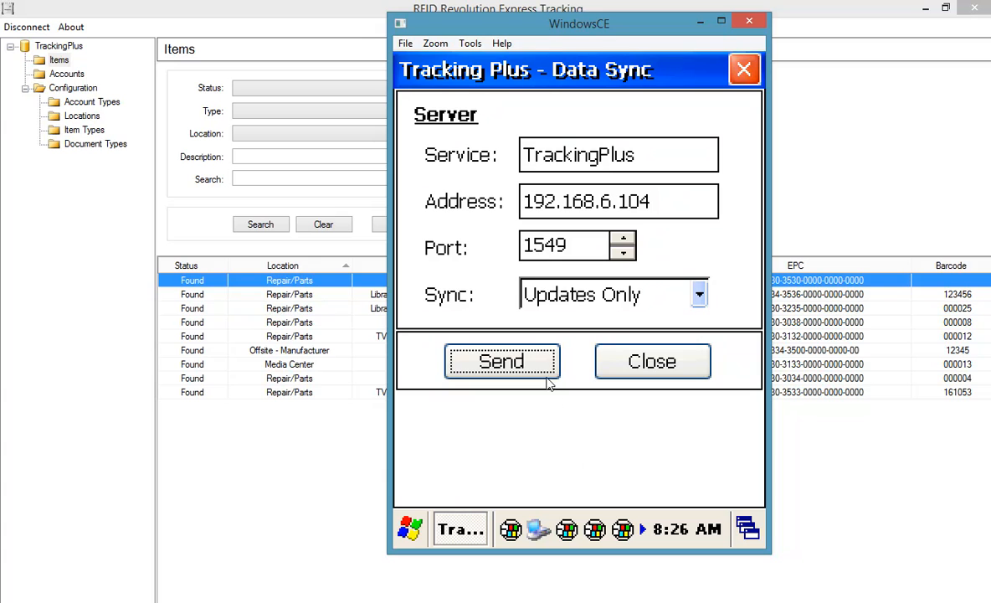
{"action": "left_click", "coordinate": [485, 419]}
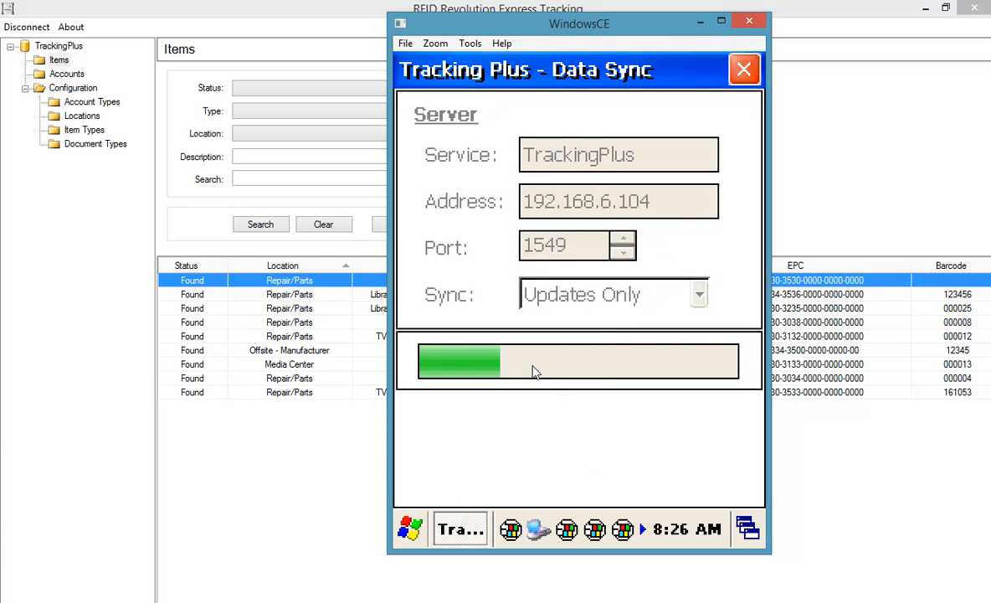
{"action": "left_click", "coordinate": [617, 239]}
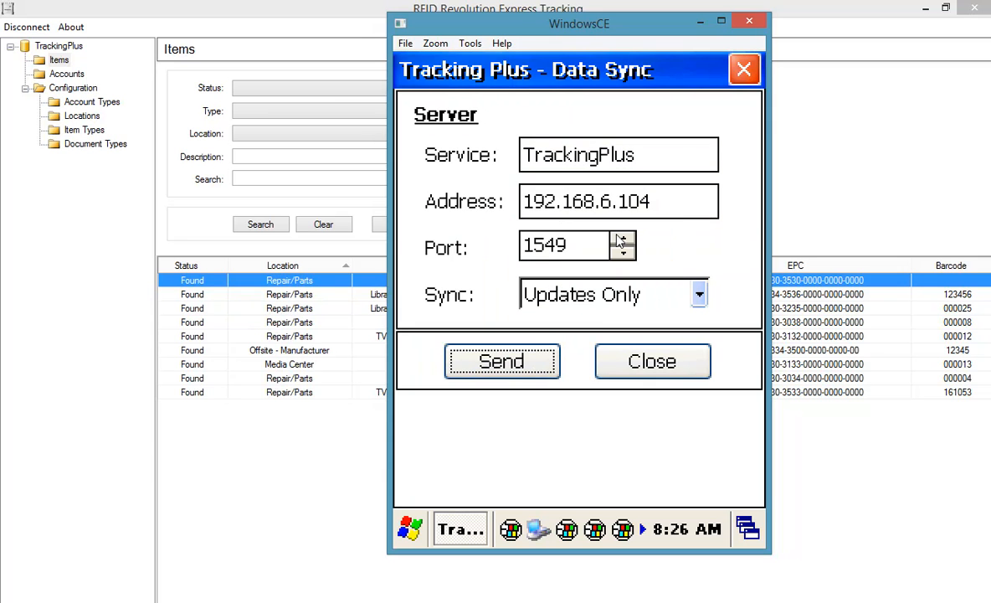